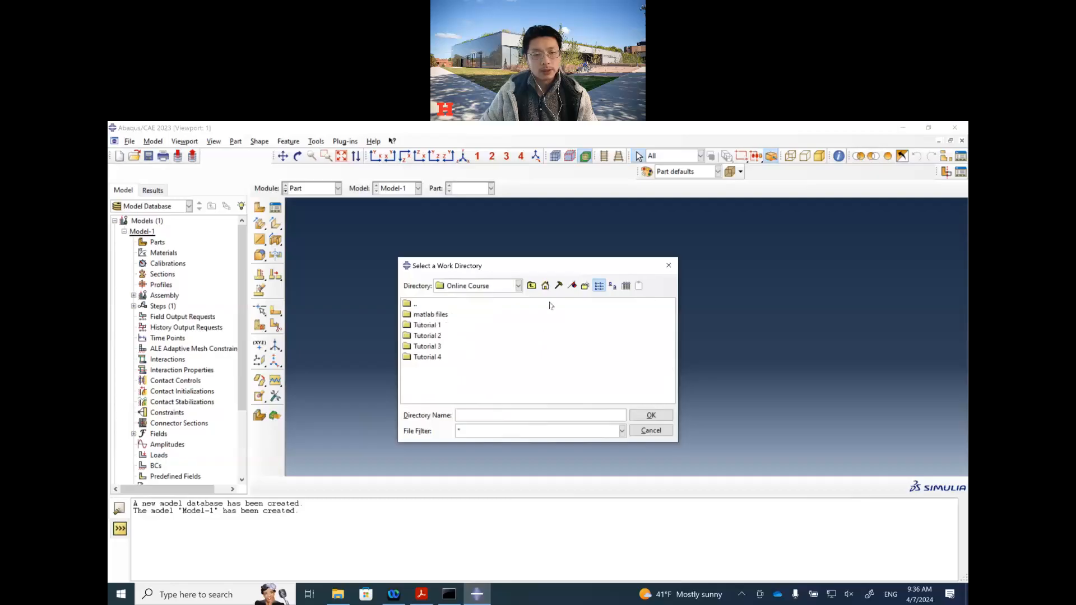
Create a new folder named Tutorial 5 in the Online Course directory and set it as the work directory.
{"action": "left_click", "coordinate": [585, 287]}
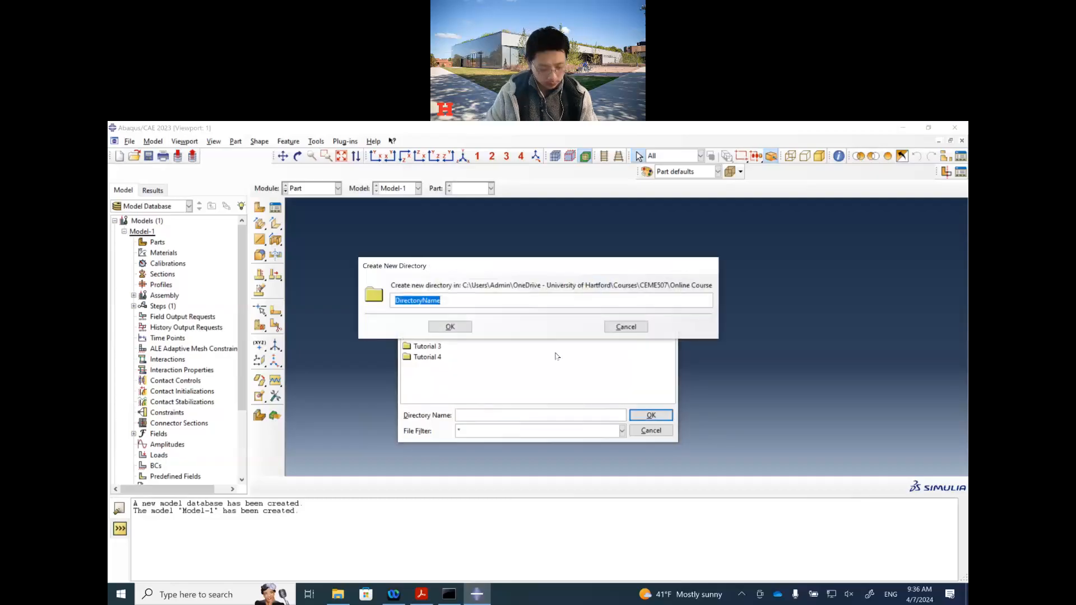
{"action": "type", "text": "Tutorial"}
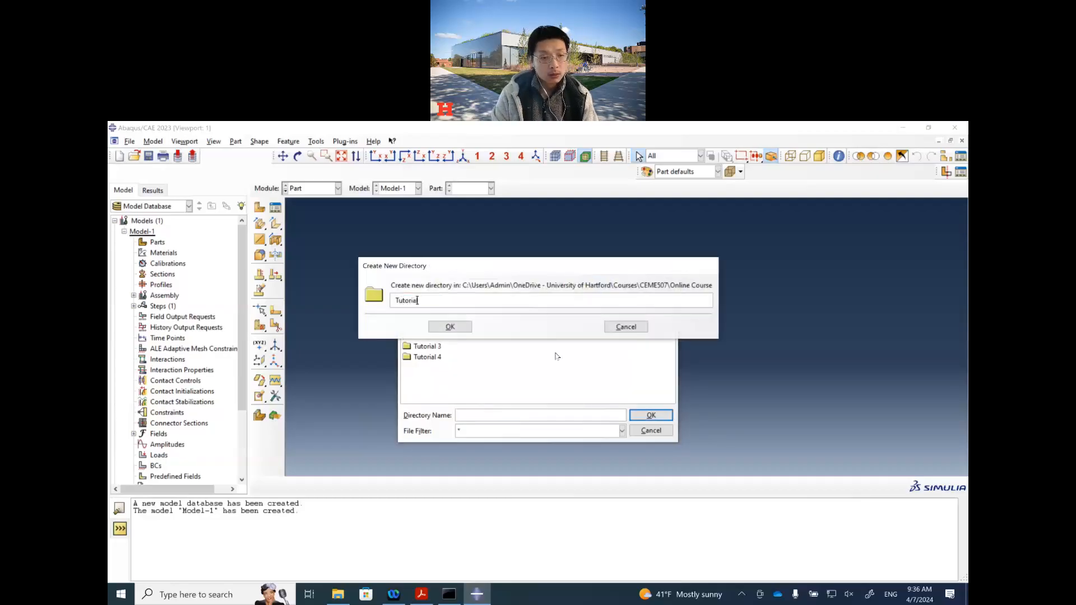
{"action": "type", "text": " 5"}
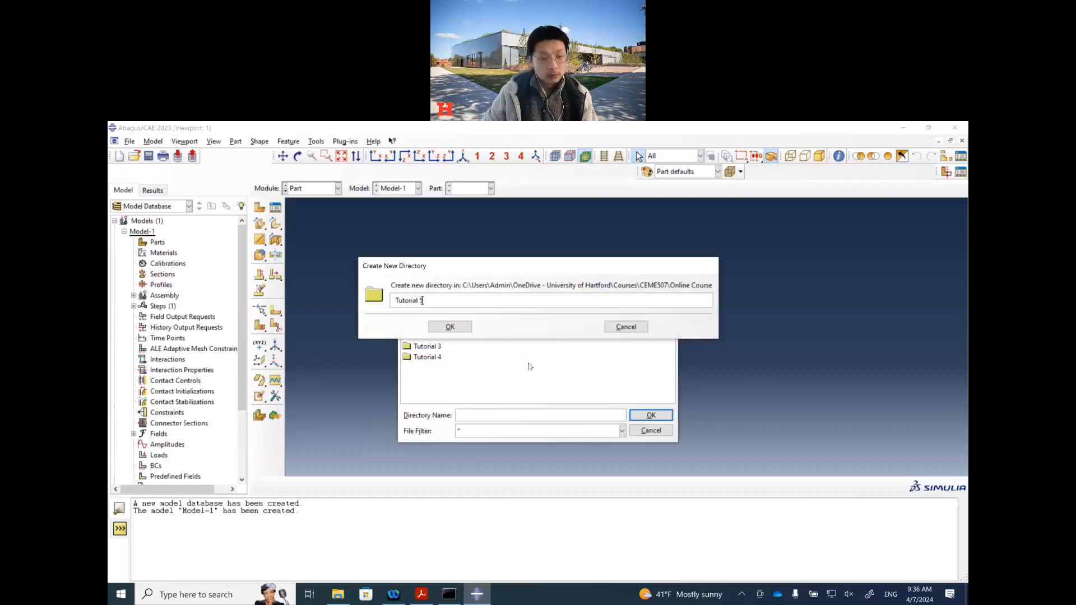
{"action": "left_click", "coordinate": [451, 327]}
{"action": "left_click", "coordinate": [428, 368]}
{"action": "left_click", "coordinate": [651, 416]}
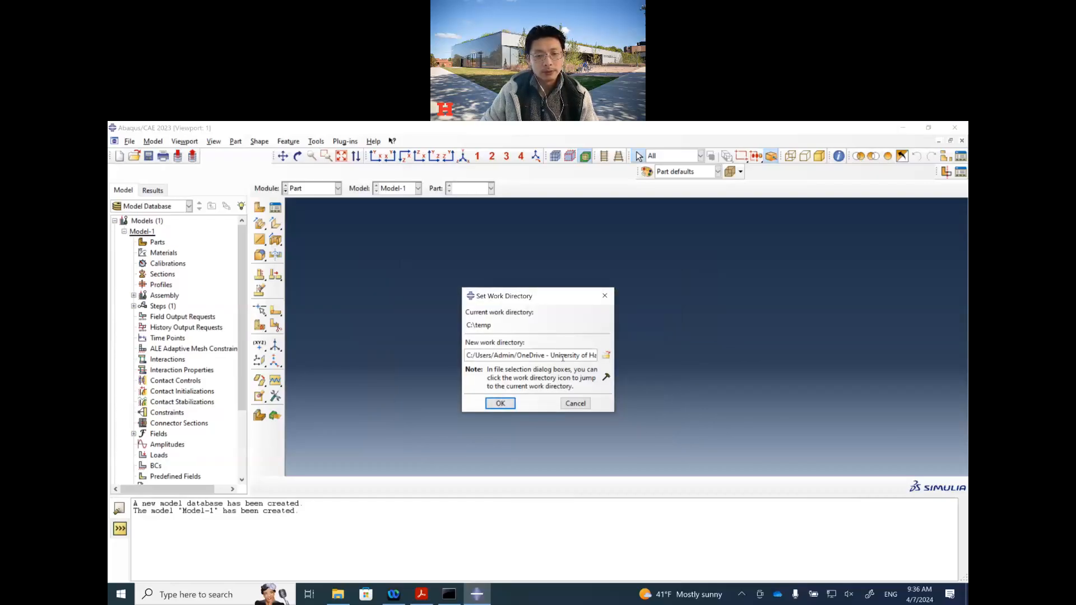
{"action": "left_click", "coordinate": [500, 403]}
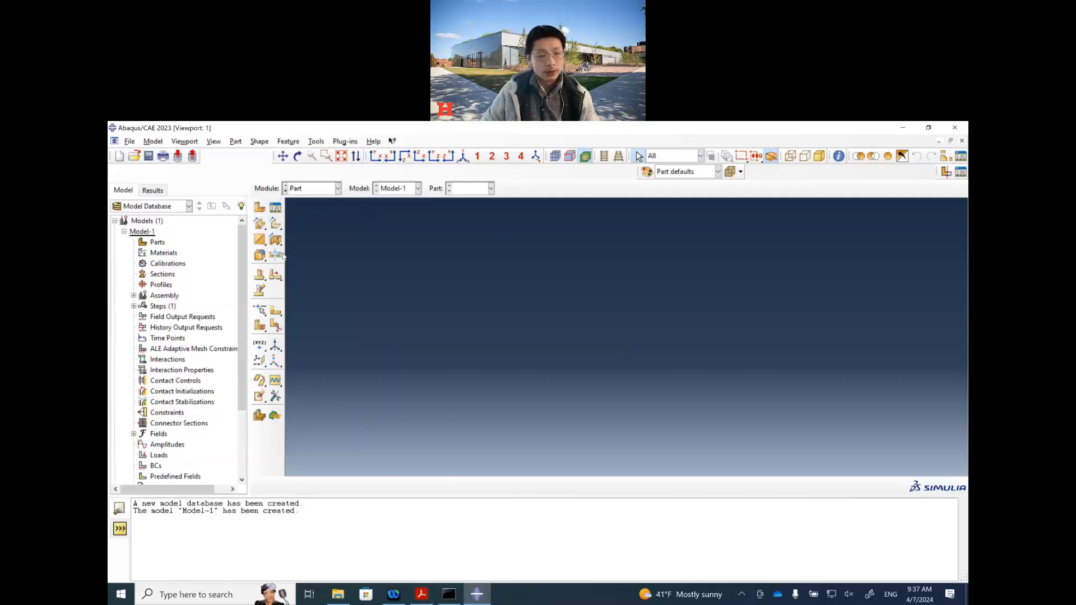
Consult the plate dimensions in the Abaqus Tutorial 5 PDF and create a standalone sketch in the Sketch module with approximate size 5.
{"action": "left_click", "coordinate": [339, 188]}
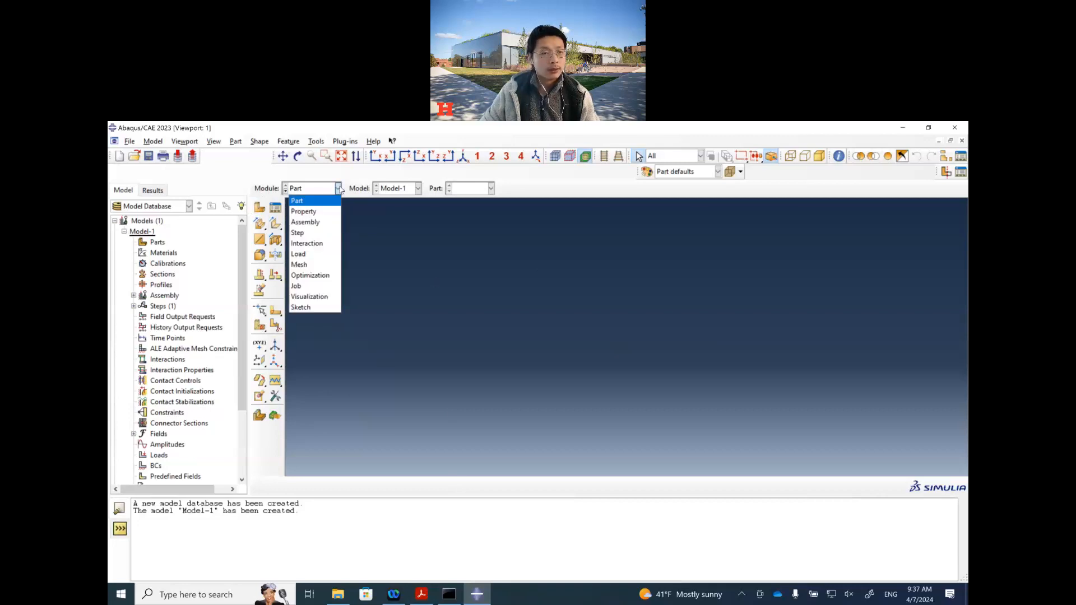
{"action": "left_click", "coordinate": [311, 307]}
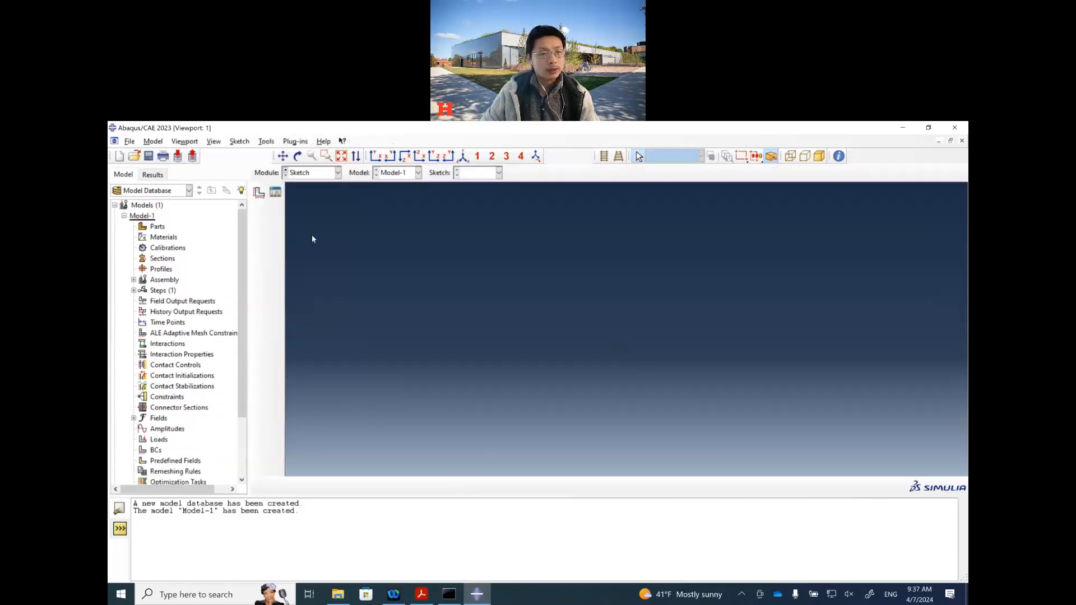
{"action": "left_click", "coordinate": [259, 193]}
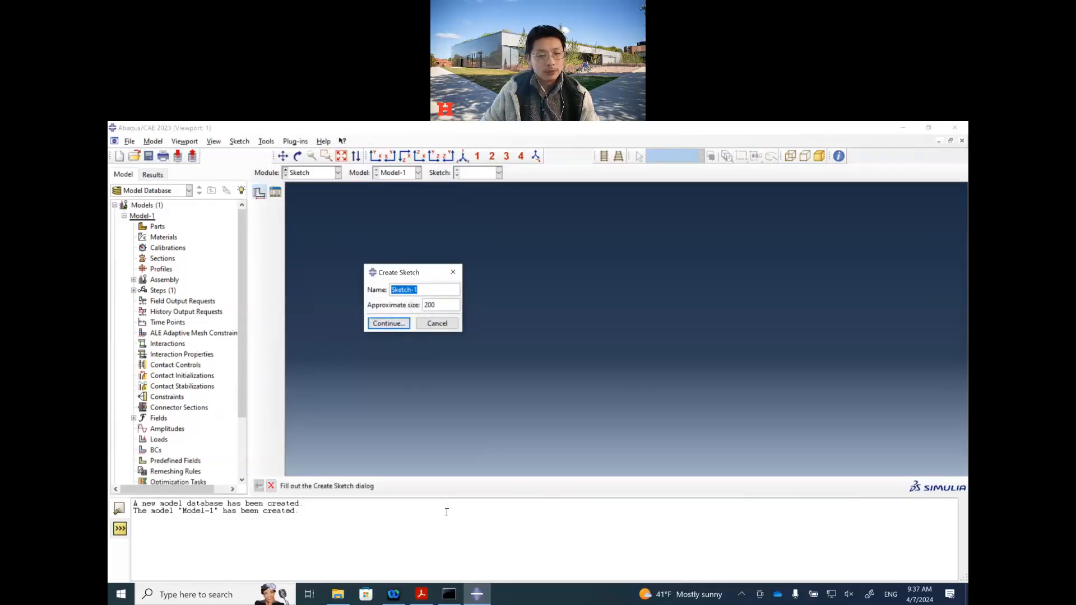
{"action": "left_click", "coordinate": [422, 595]}
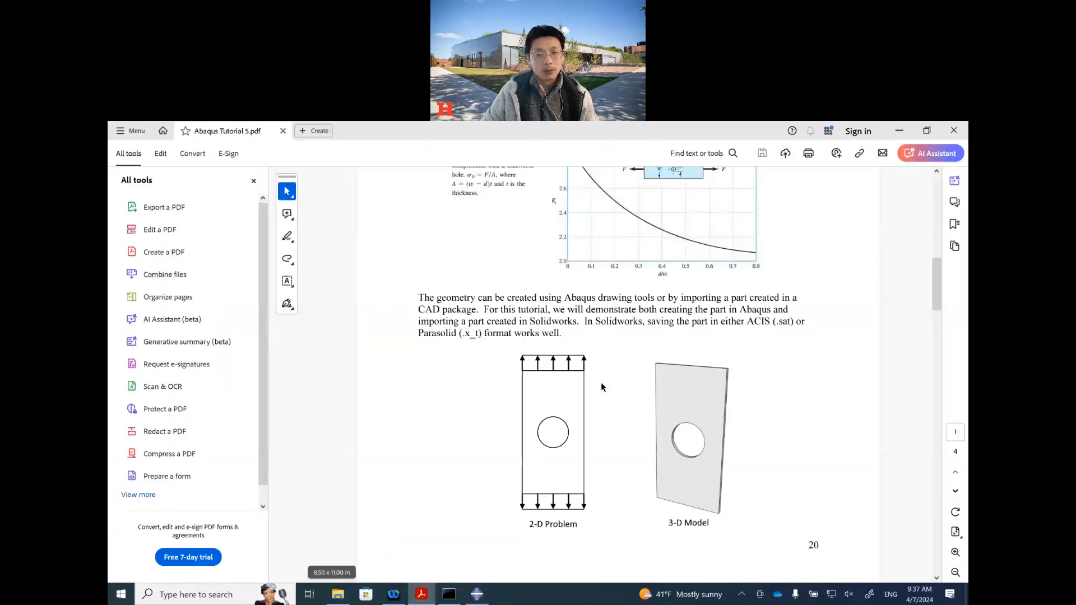
{"action": "scroll", "coordinate": [610, 392], "scroll_direction": "up", "scroll_amount": 3}
{"action": "scroll", "coordinate": [609, 392], "scroll_direction": "up", "scroll_amount": 2}
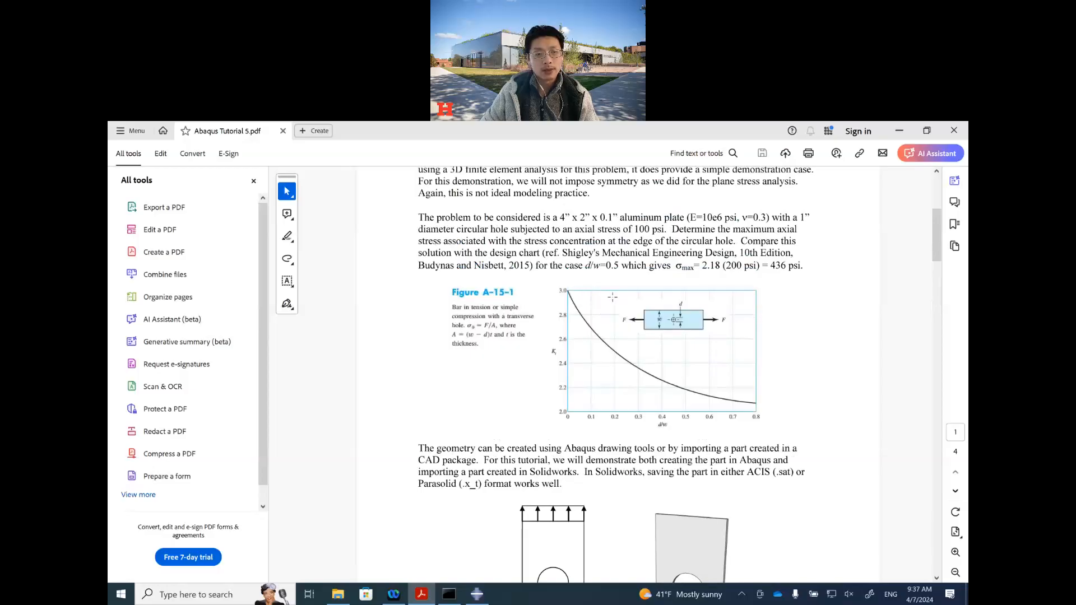
{"action": "scroll", "coordinate": [613, 297], "scroll_direction": "up", "scroll_amount": 2}
{"action": "scroll", "coordinate": [516, 535], "scroll_direction": "down", "scroll_amount": 5}
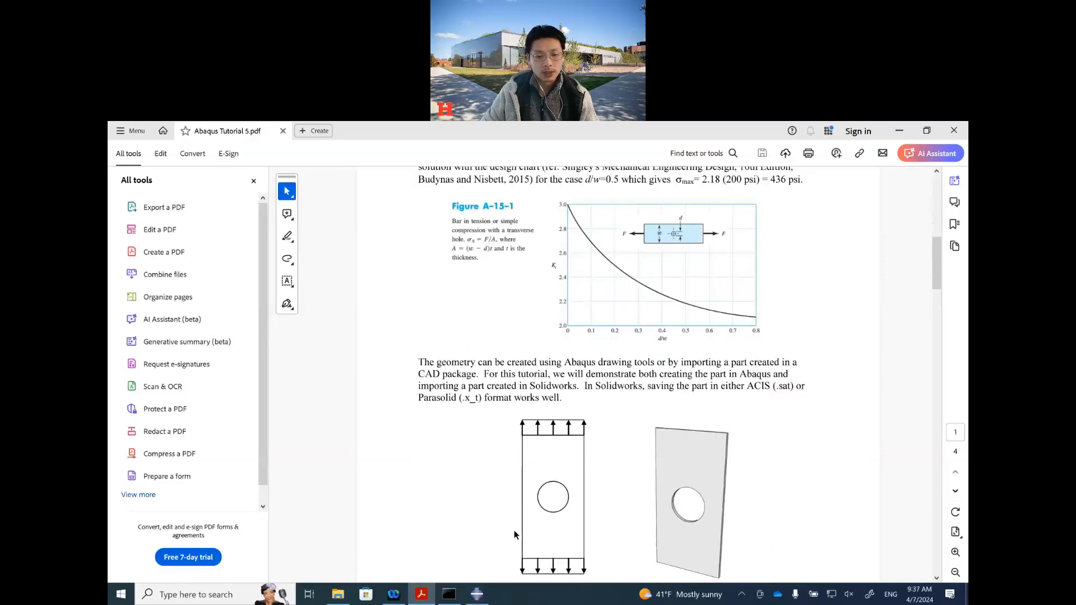
{"action": "left_click", "coordinate": [477, 594]}
{"action": "left_click_drag", "start_coordinate": [444, 307], "coordinate": [420, 309]}
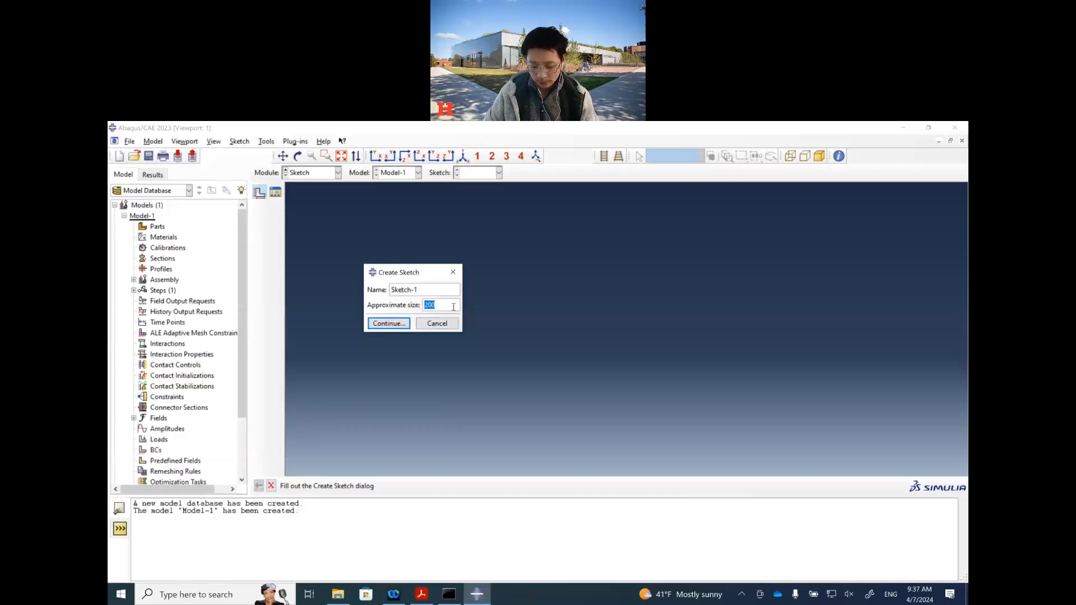
{"action": "type", "text": "5"}
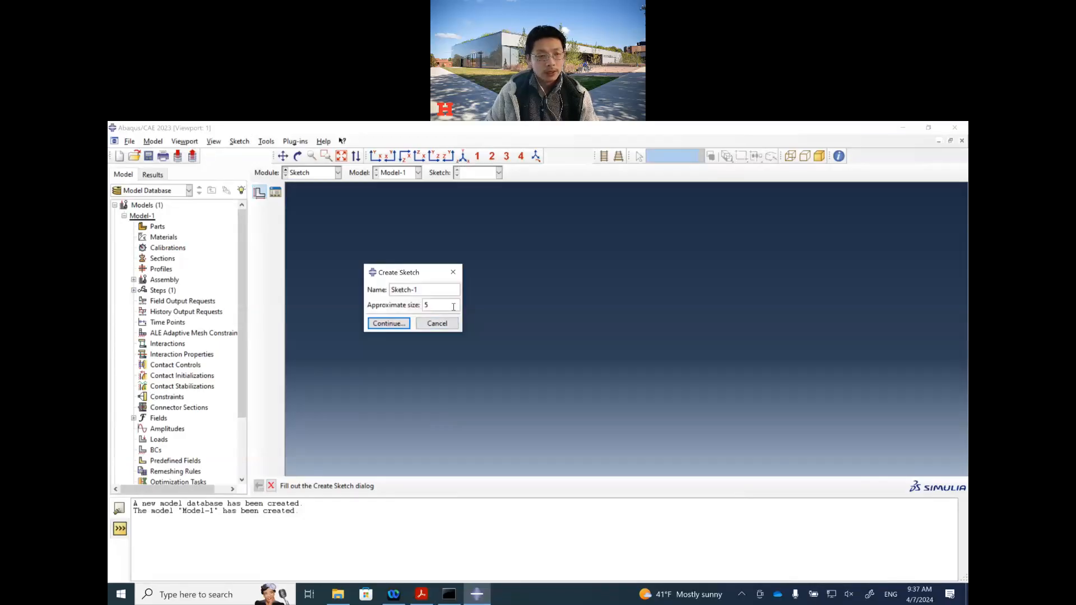
{"action": "left_click", "coordinate": [401, 325]}
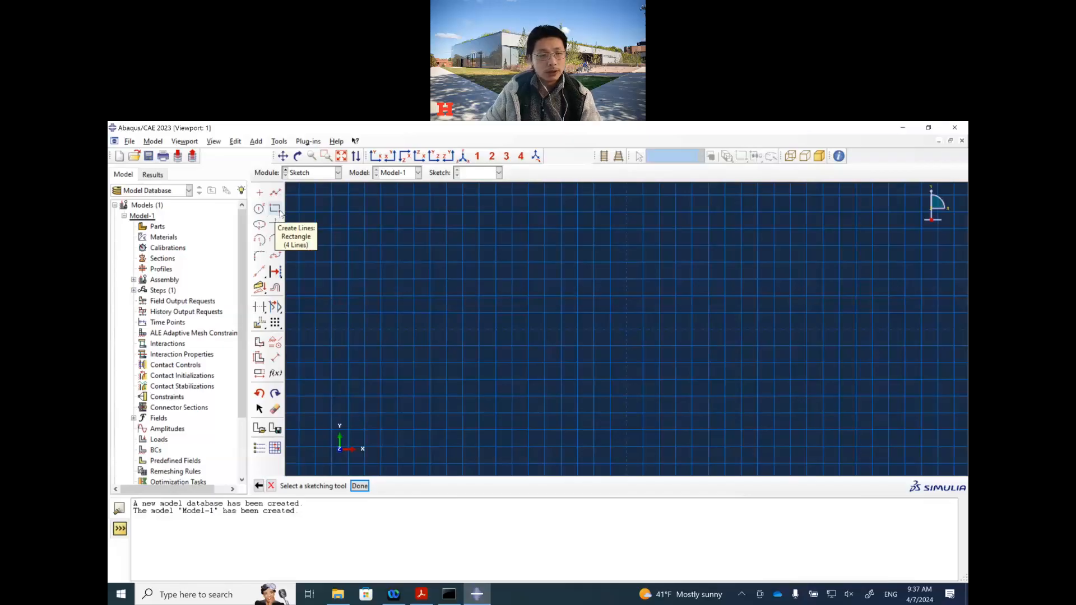
Draw a rectangle from the origin to the opposite corner at 1,2 and fit it in the view.
{"action": "left_click", "coordinate": [280, 213]}
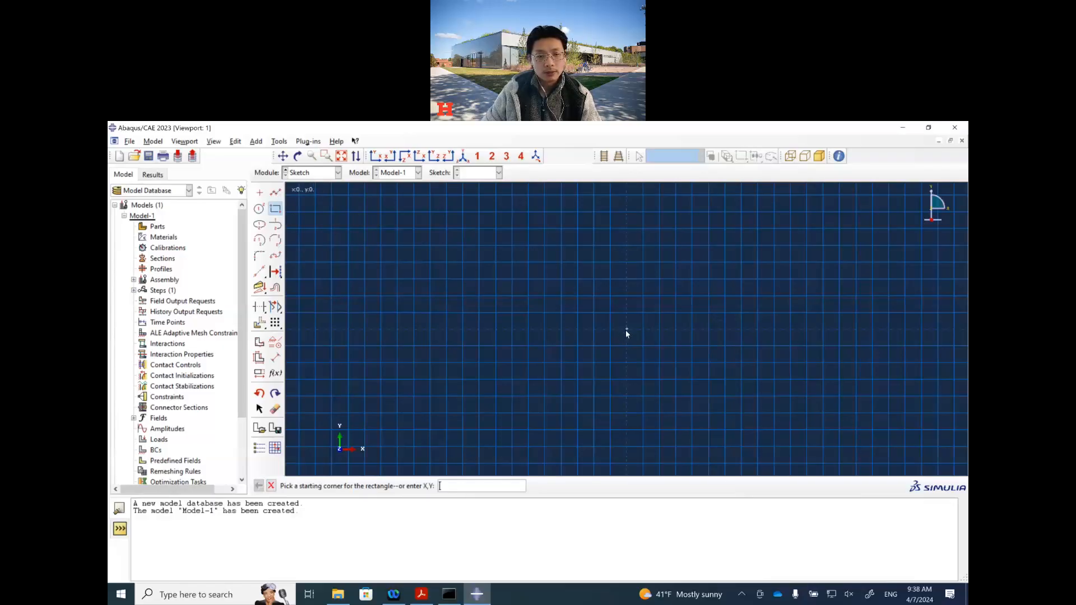
{"action": "left_click", "coordinate": [627, 330]}
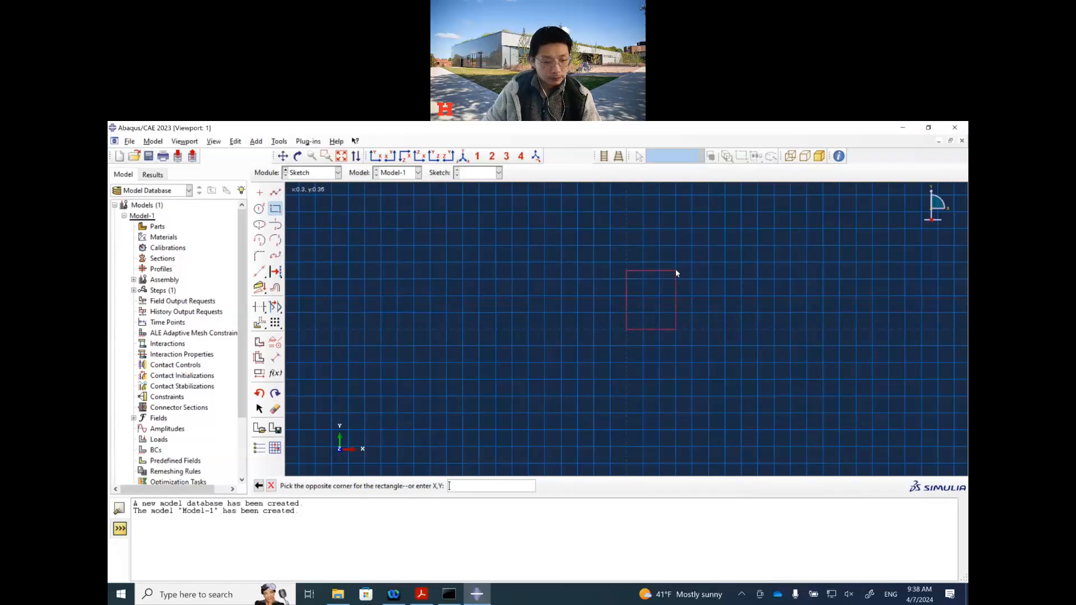
{"action": "type", "text": "1,2"}
{"action": "key", "text": "Return"}
{"action": "left_click", "coordinate": [341, 156]}
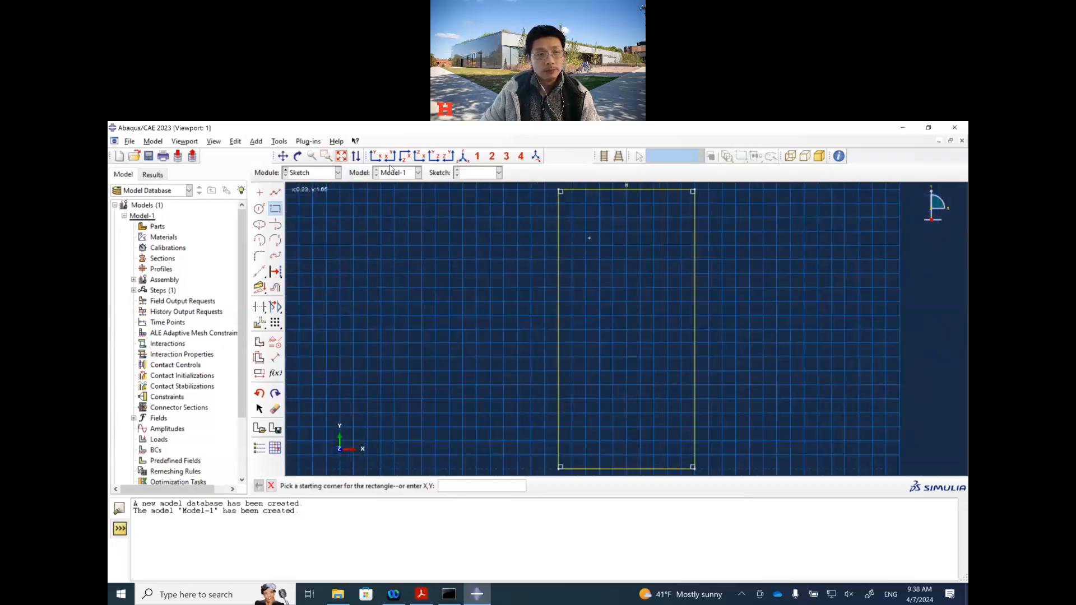
{"action": "left_click", "coordinate": [359, 132]}
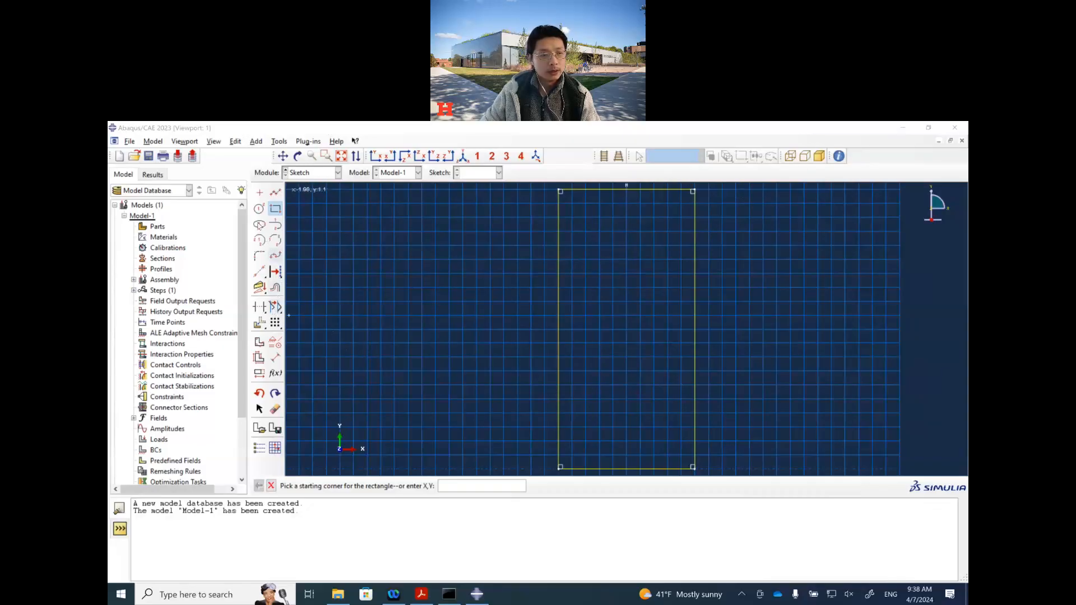
{"action": "left_click", "coordinate": [259, 240]}
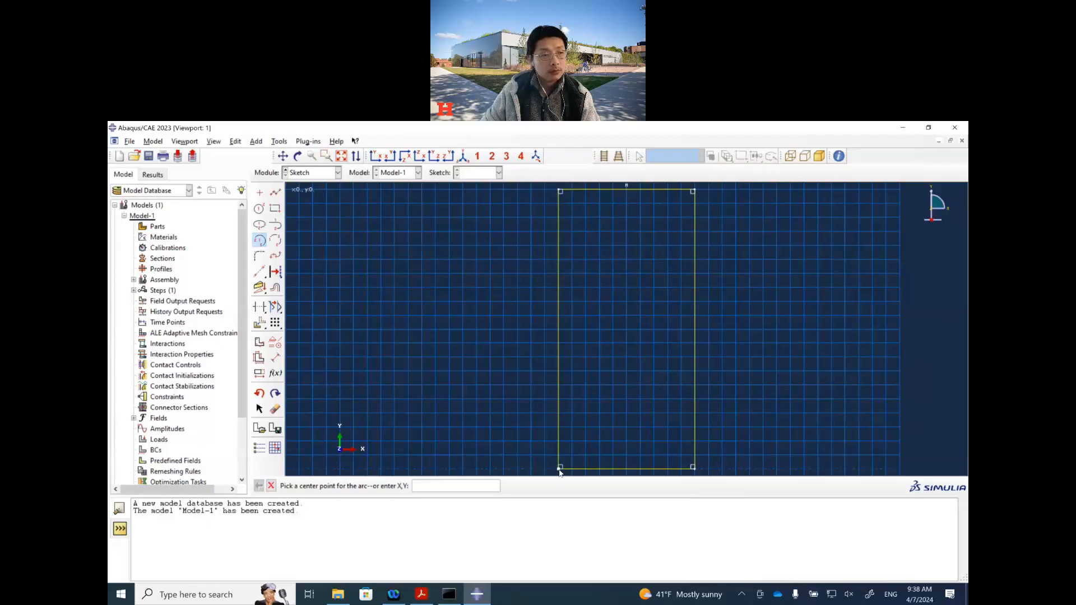
{"action": "left_click", "coordinate": [561, 470]}
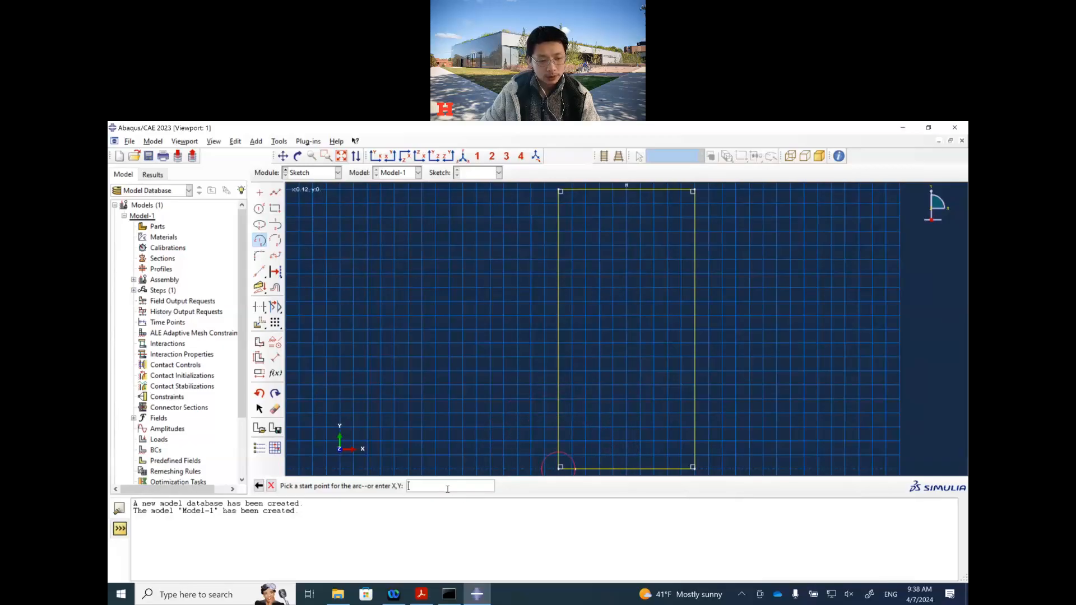
{"action": "type", "text": "0.5,1"}
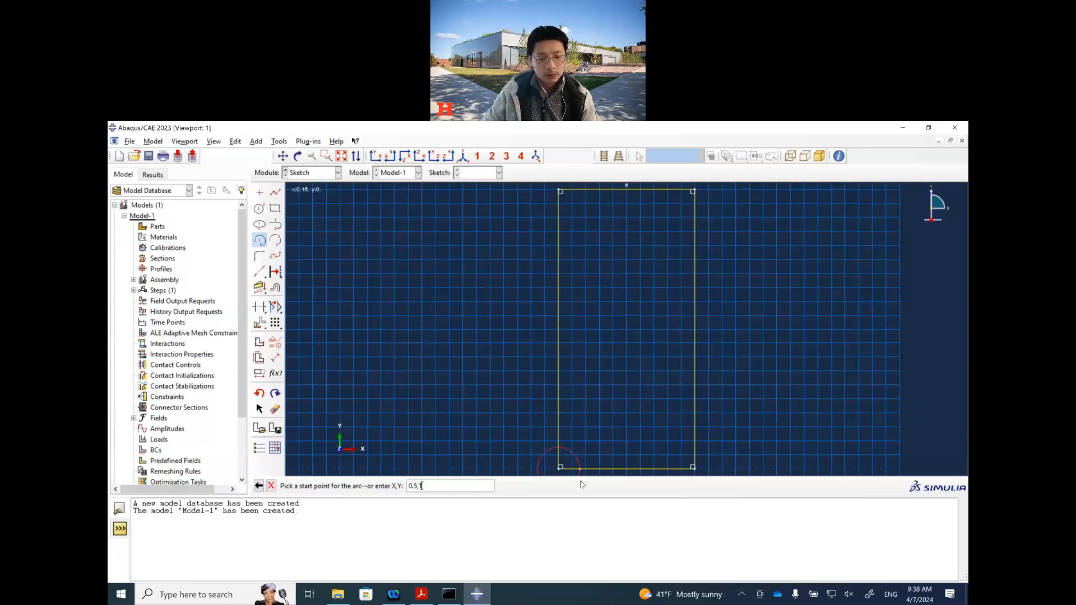
{"action": "key", "text": "Return"}
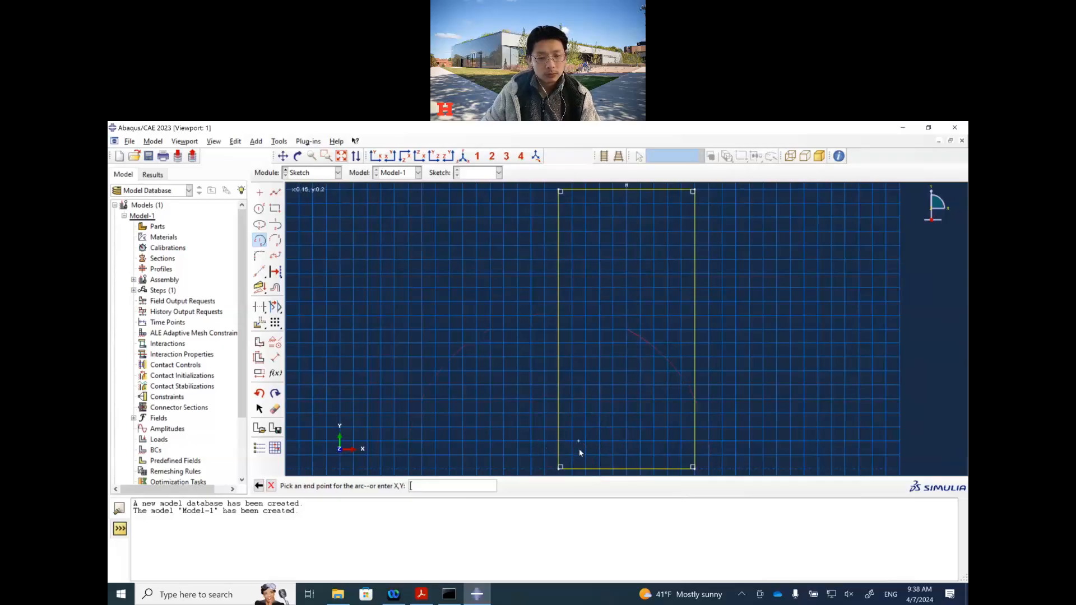
{"action": "key", "text": "Escape"}
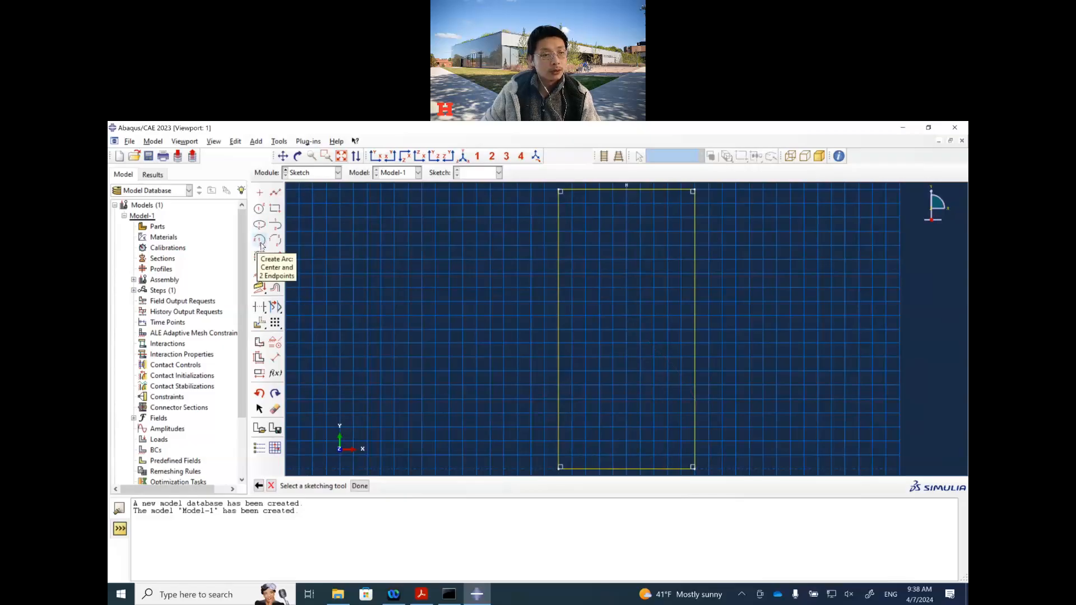
Draw a quarter-circle arc of radius 0.5 centred on the origin, from the rectangle's bottom edge to its left edge.
{"action": "left_click", "coordinate": [259, 242]}
{"action": "left_click", "coordinate": [560, 469]}
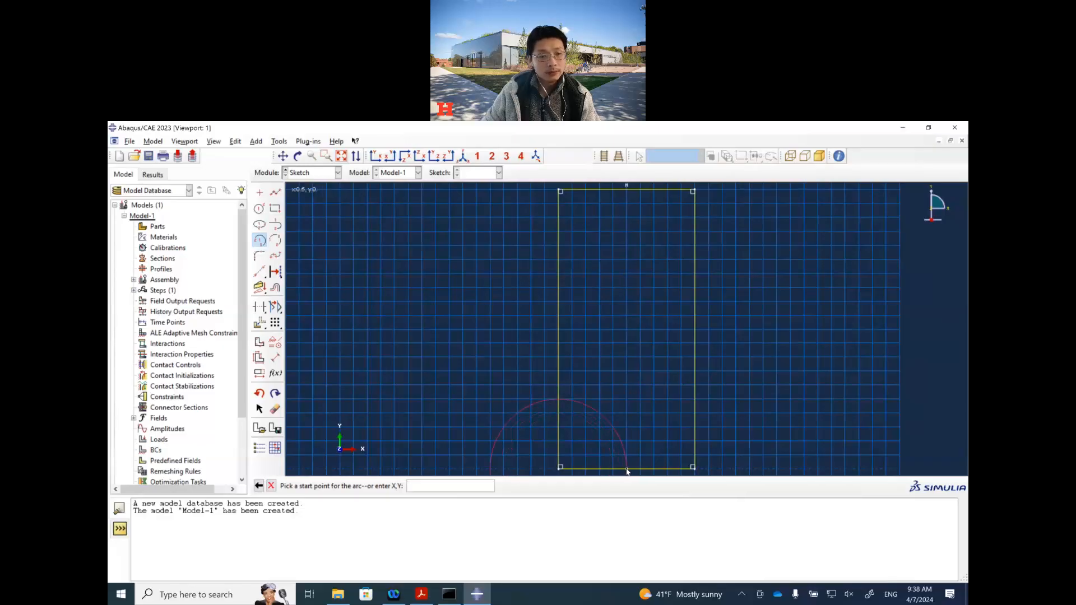
{"action": "left_click", "coordinate": [628, 470]}
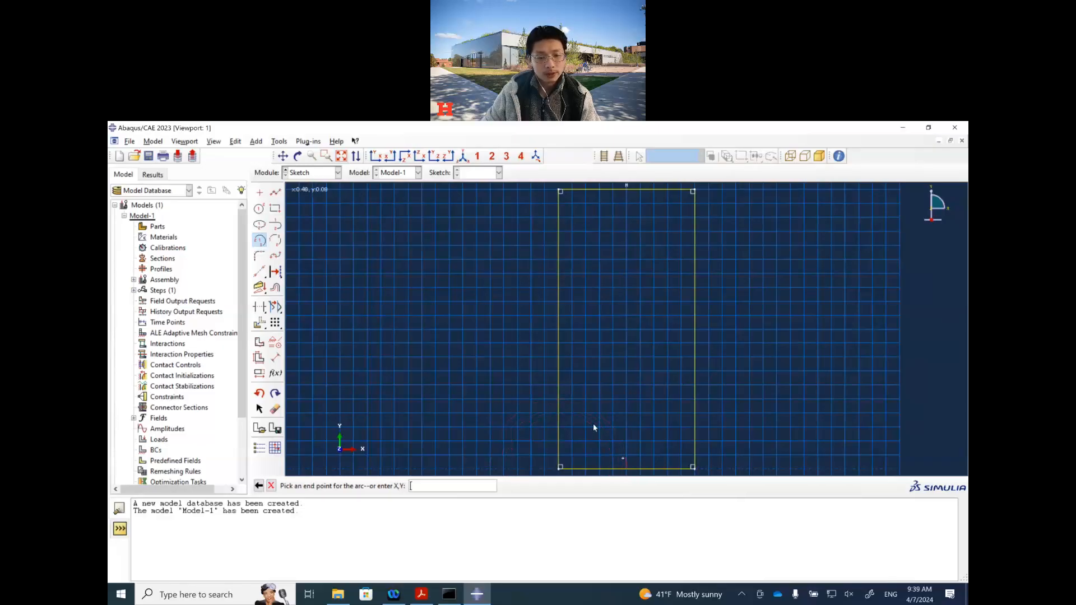
{"action": "left_click", "coordinate": [559, 402]}
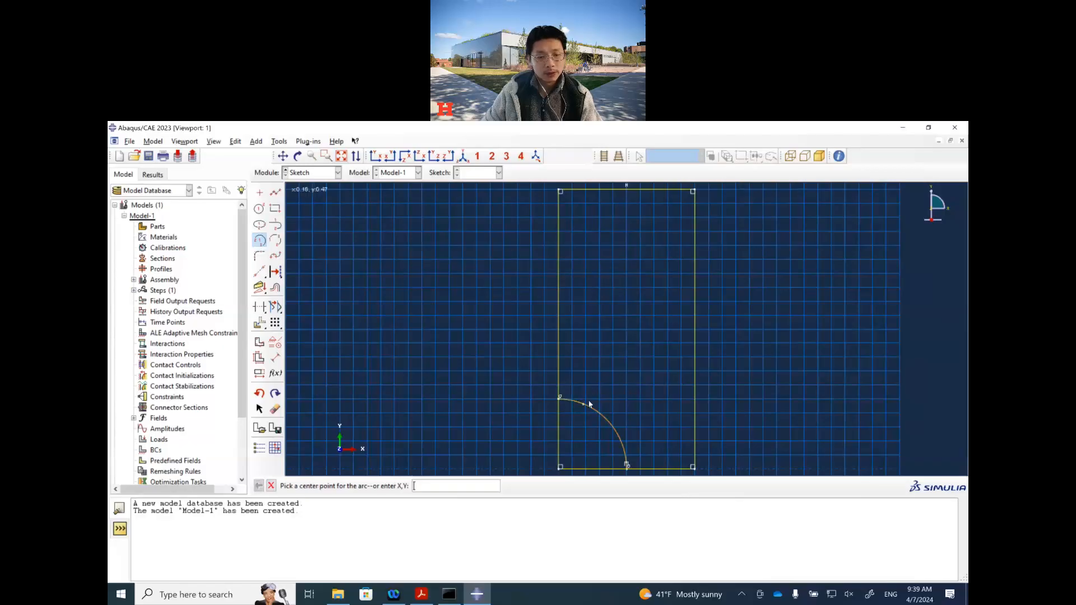
{"action": "key", "text": "Escape"}
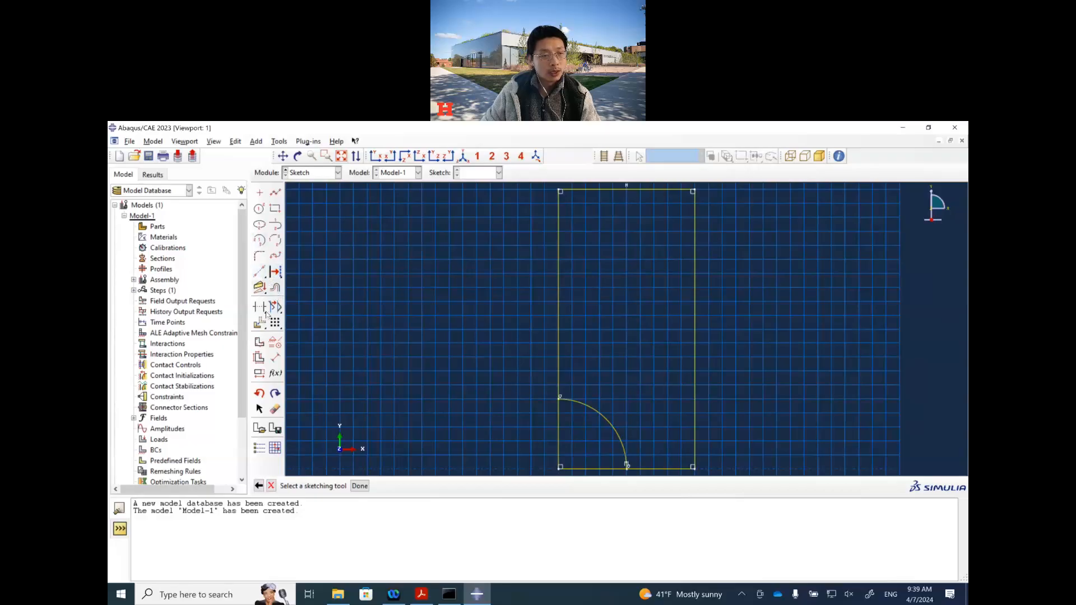
Trim the left and bottom edge segments of the rectangle inside the arc and finish the sketch.
{"action": "left_click", "coordinate": [259, 307]}
{"action": "left_click", "coordinate": [559, 437]}
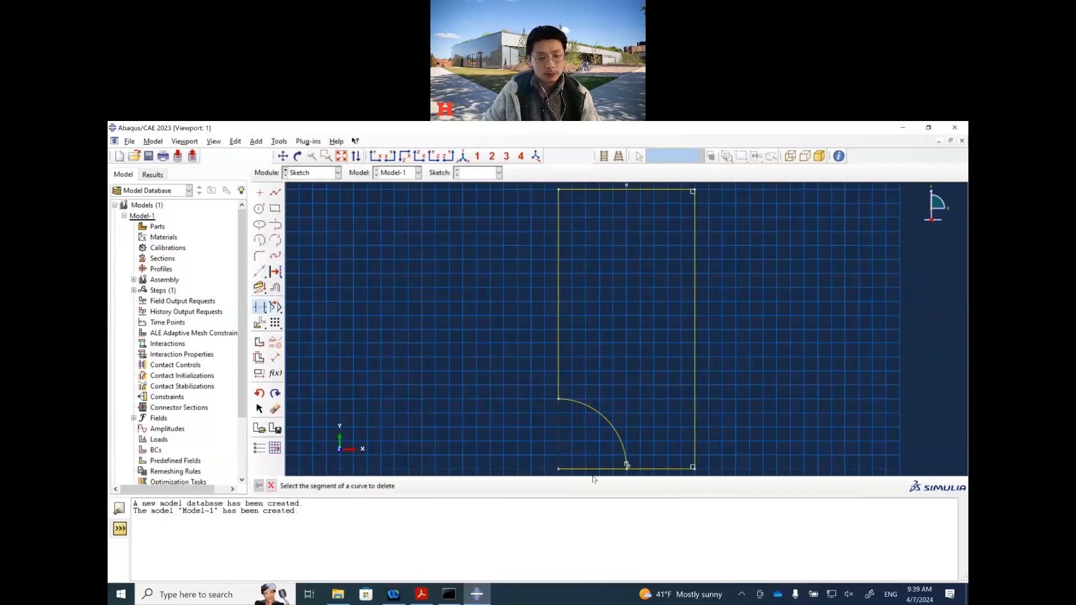
{"action": "left_click", "coordinate": [598, 469]}
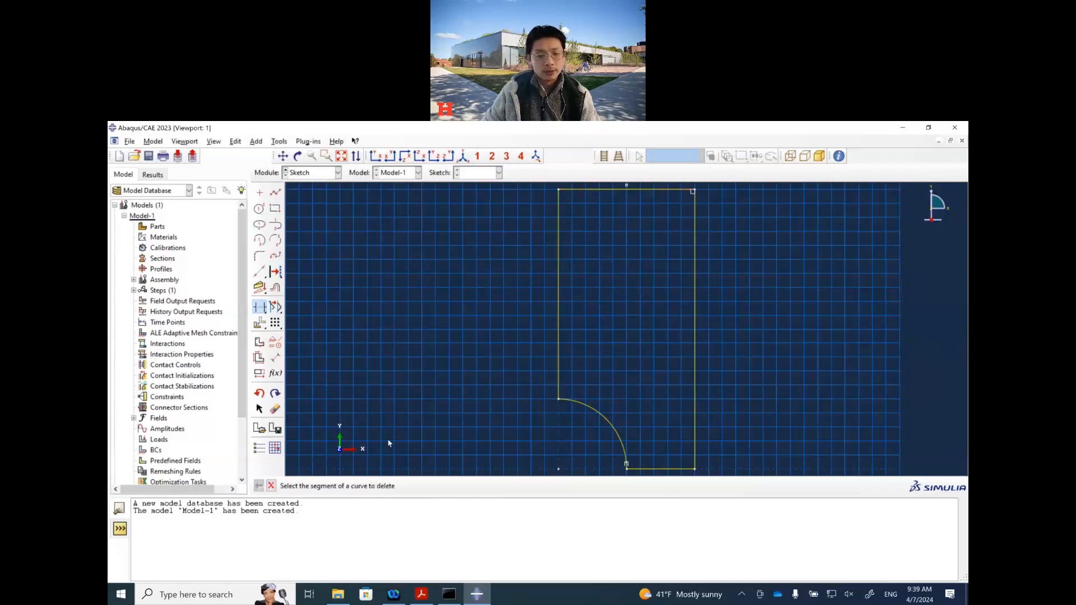
{"action": "key", "text": "Escape"}
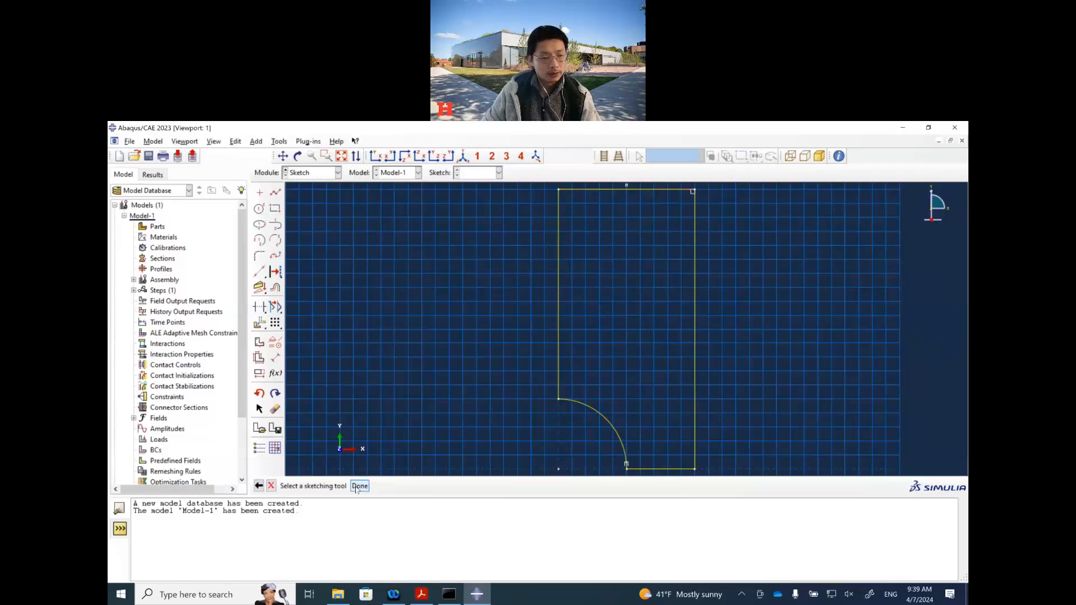
{"action": "left_click", "coordinate": [356, 489]}
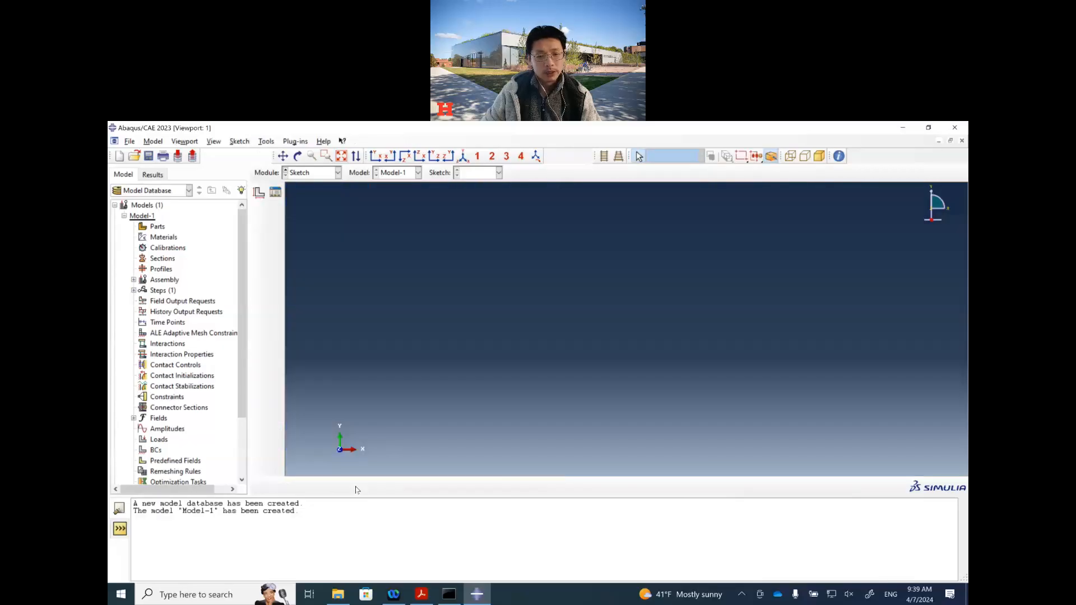
{"action": "left_click", "coordinate": [275, 192]}
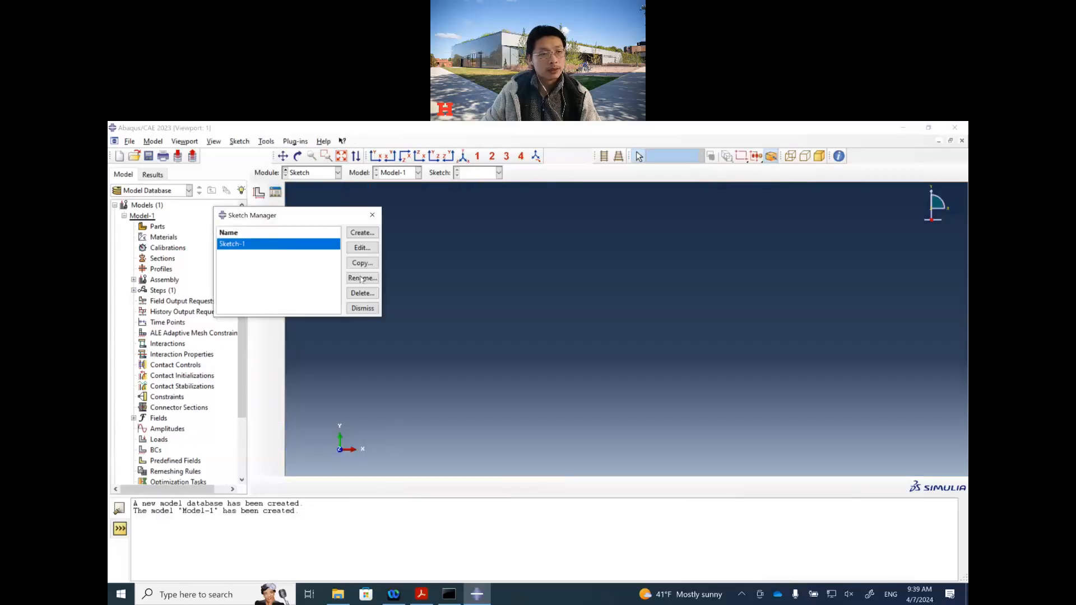
{"action": "left_click", "coordinate": [370, 216]}
Create a 3D deformable solid extrusion part in the Part module and insert Sketch-1 as its section without repositioning it.
{"action": "left_click", "coordinate": [338, 173]}
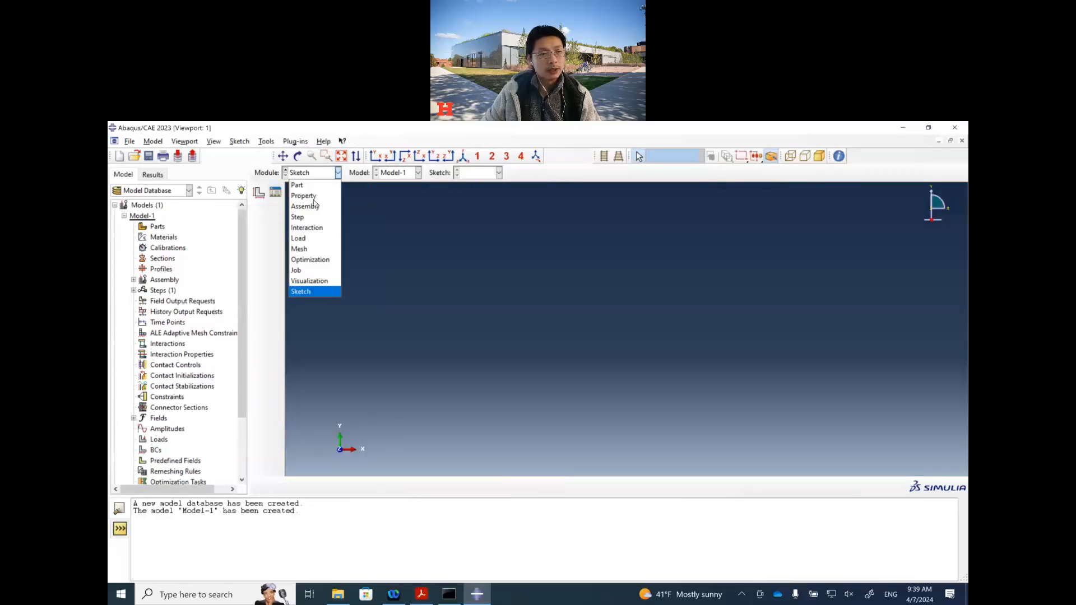
{"action": "left_click", "coordinate": [312, 185]}
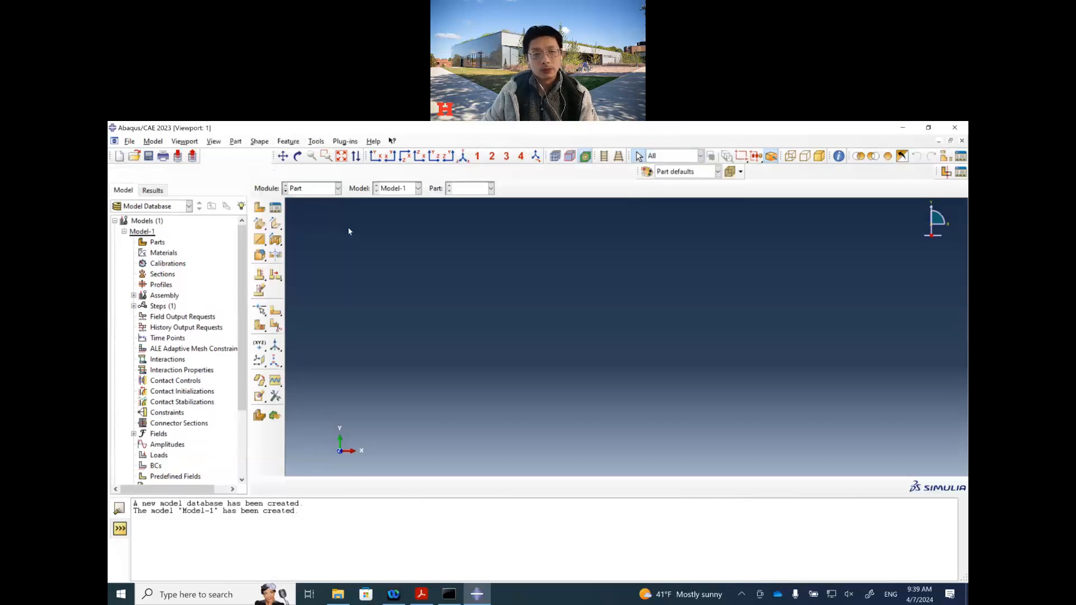
{"action": "left_click", "coordinate": [259, 207]}
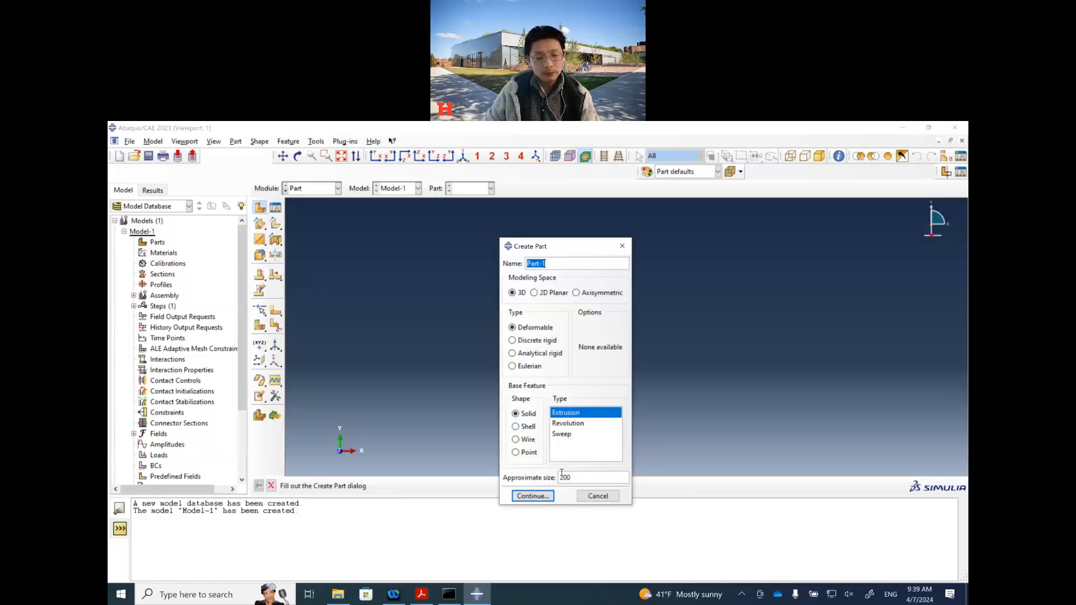
{"action": "left_click", "coordinate": [536, 496]}
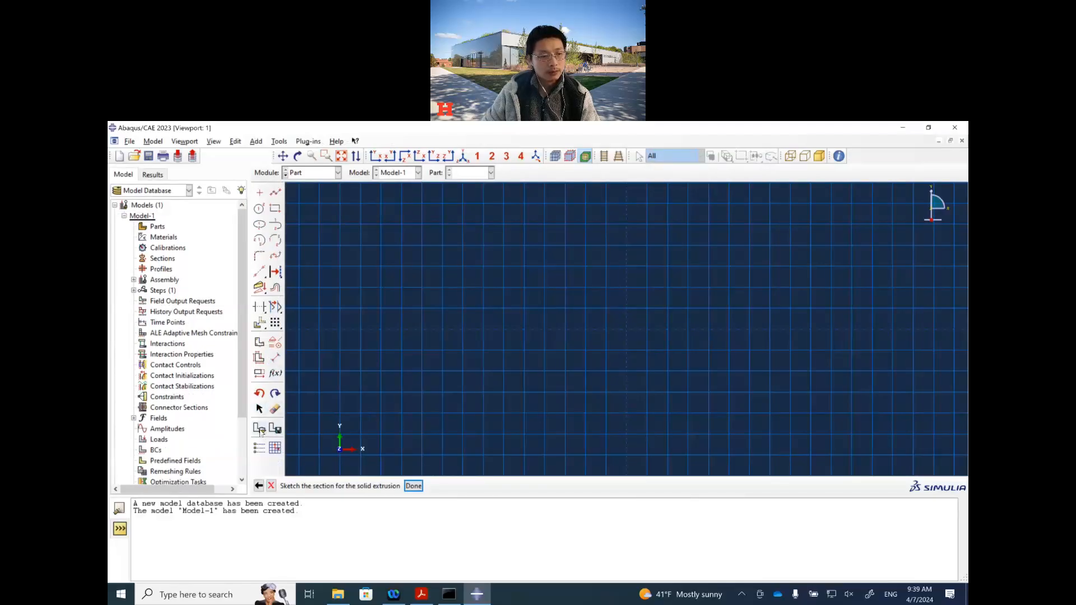
{"action": "left_click", "coordinate": [260, 431]}
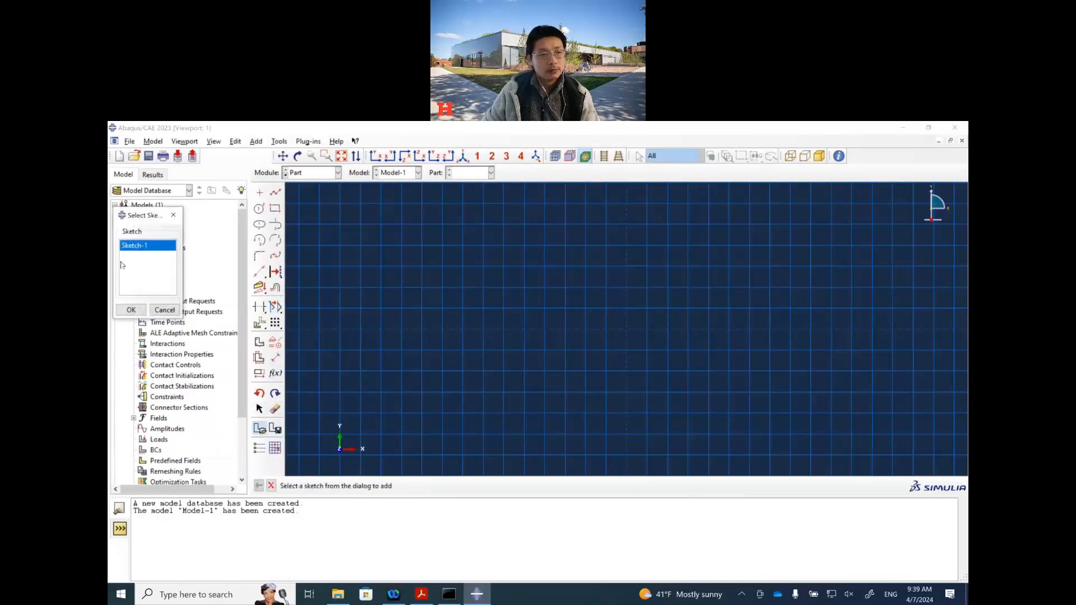
{"action": "left_click", "coordinate": [127, 311]}
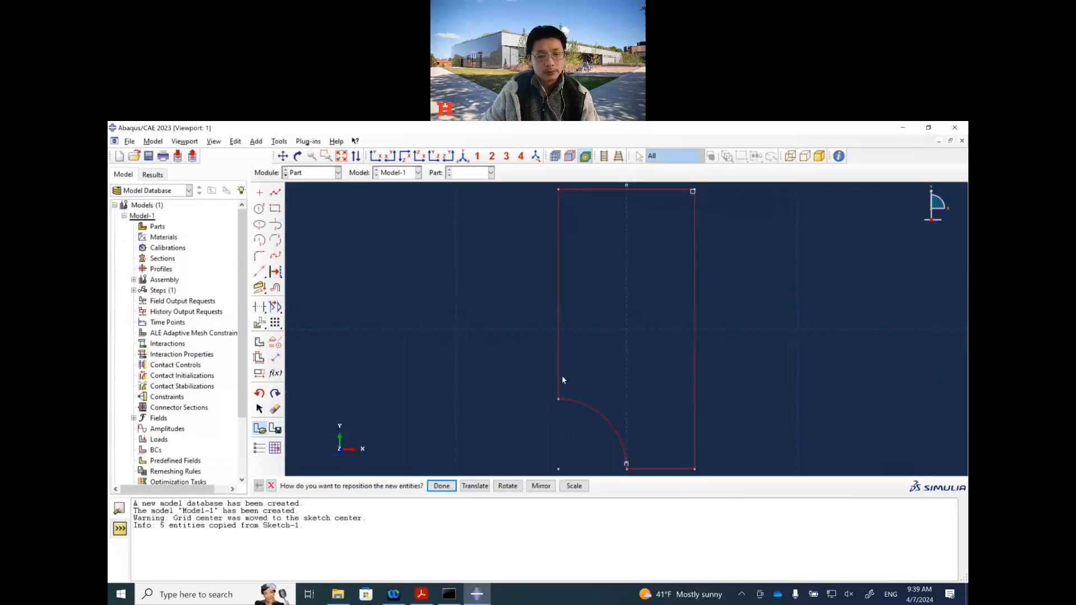
{"action": "left_click", "coordinate": [442, 486]}
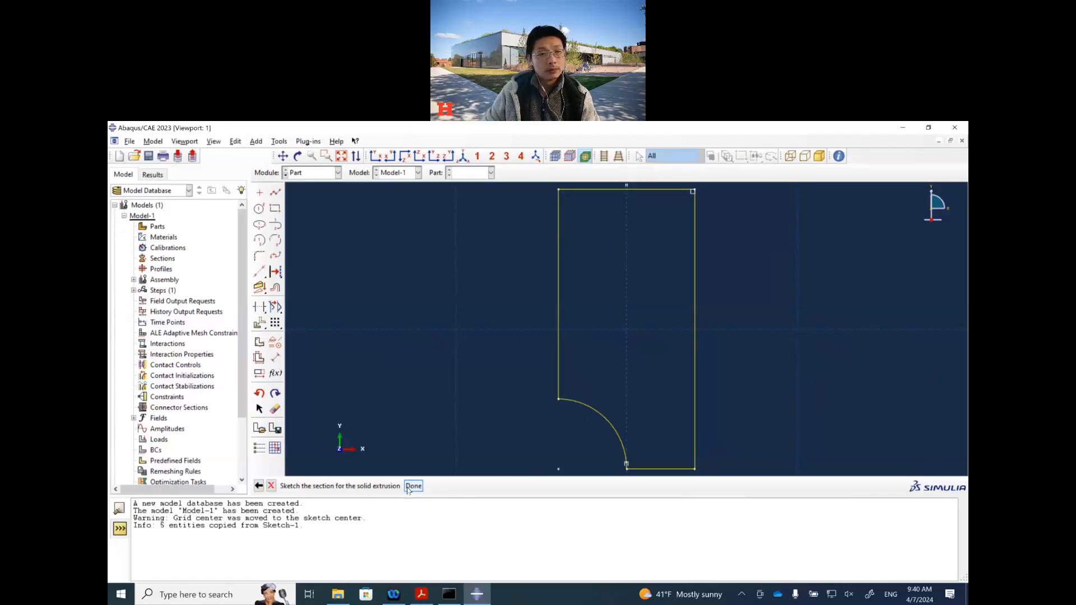
Finish the section sketch and extrude it to a blind depth of 0.1, without twist or draft.
{"action": "left_click", "coordinate": [414, 486]}
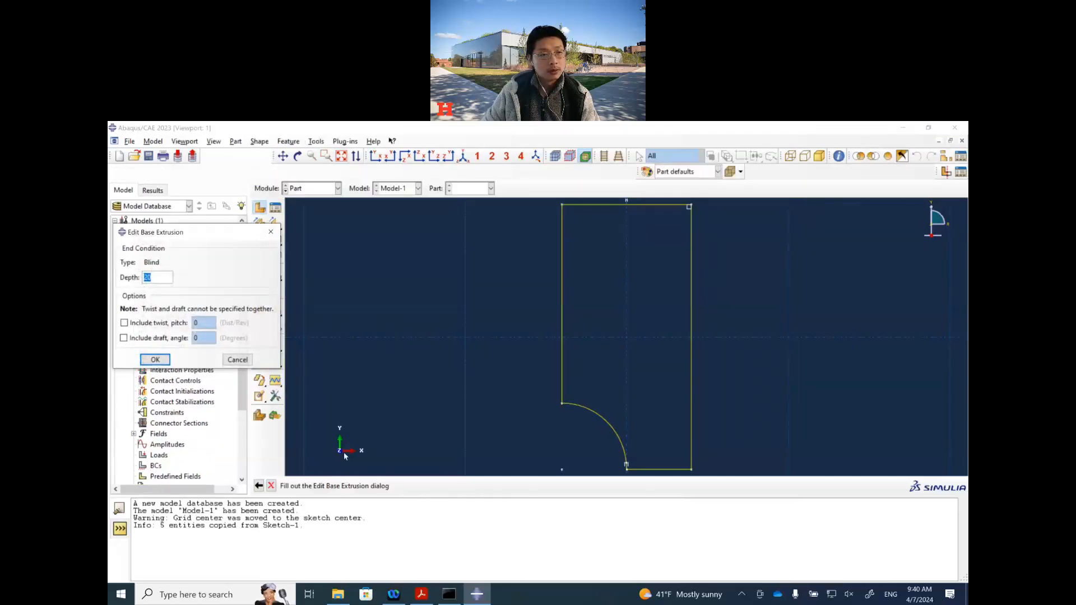
{"action": "left_click_drag", "start_coordinate": [211, 240], "coordinate": [339, 260]}
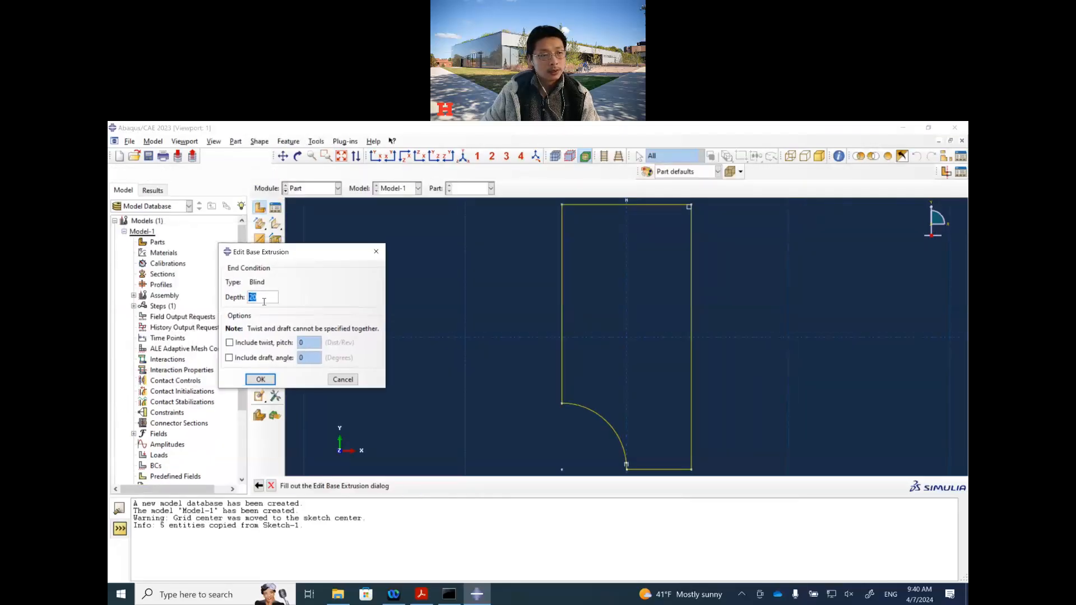
{"action": "type", "text": "0.1"}
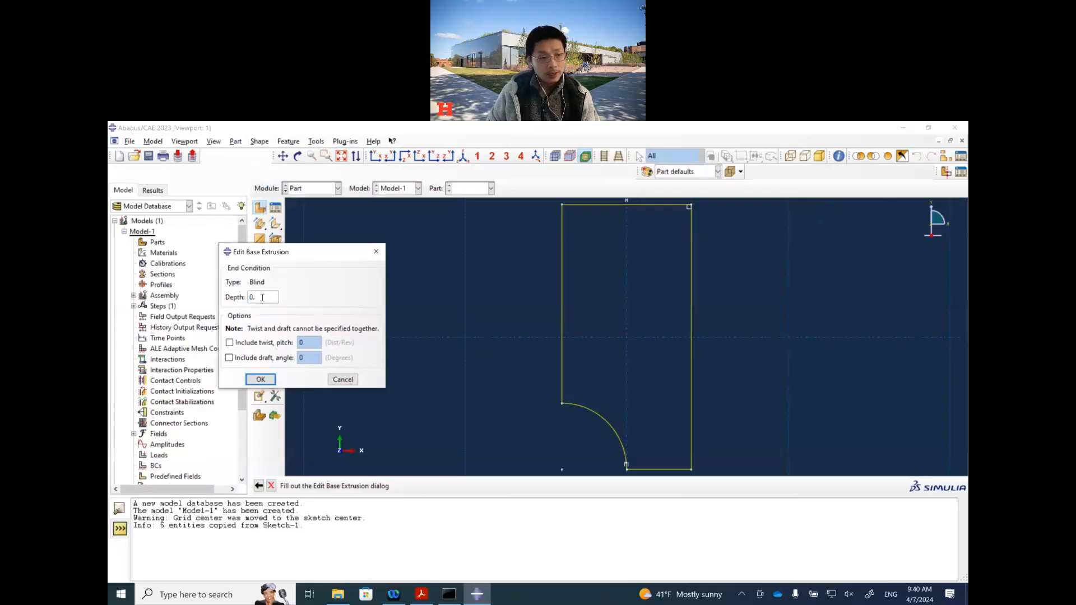
{"action": "left_click", "coordinate": [261, 380]}
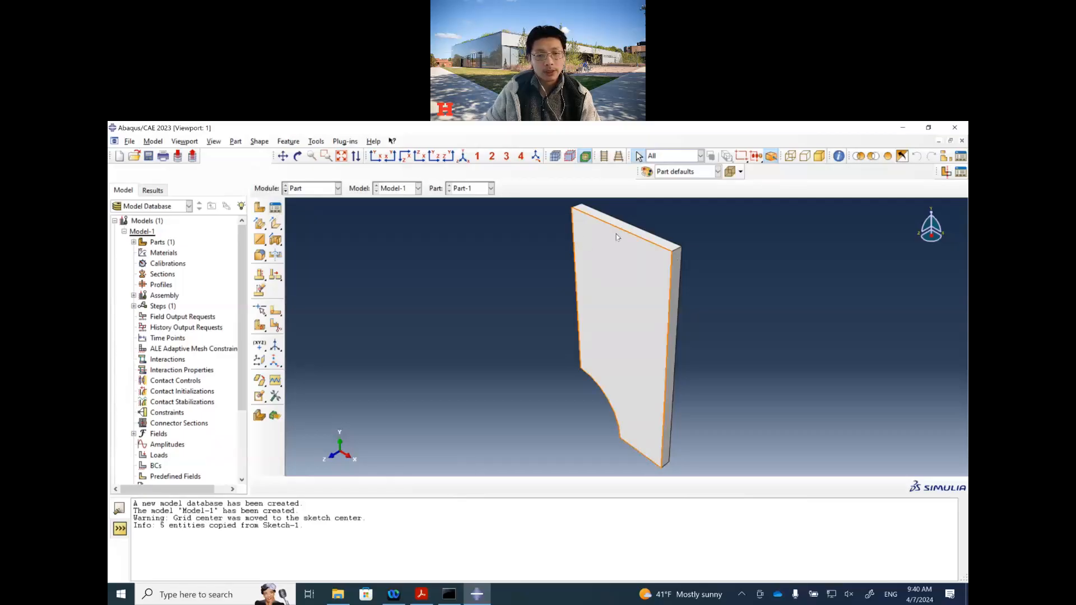
Save the model database as model in the Tutorial 5 folder.
{"action": "left_click", "coordinate": [149, 156]}
{"action": "type", "text": "model"}
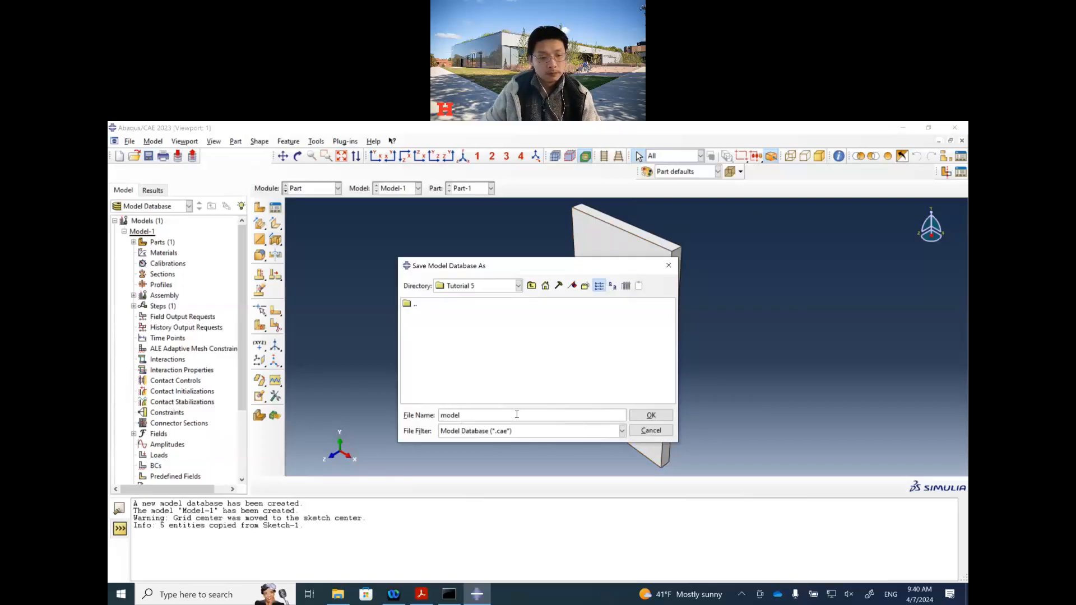
{"action": "left_click", "coordinate": [640, 416]}
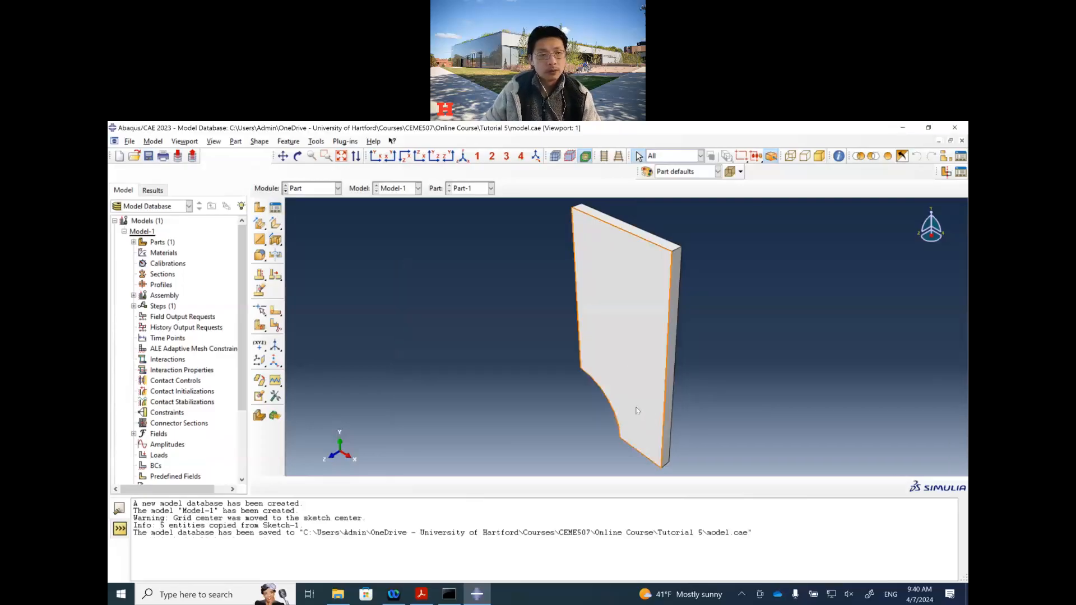
Start a new material, Material-1, in the Property module and give it an isotropic elastic behavior.
{"action": "left_click", "coordinate": [338, 188]}
{"action": "left_click", "coordinate": [305, 210]}
{"action": "left_click", "coordinate": [260, 209]}
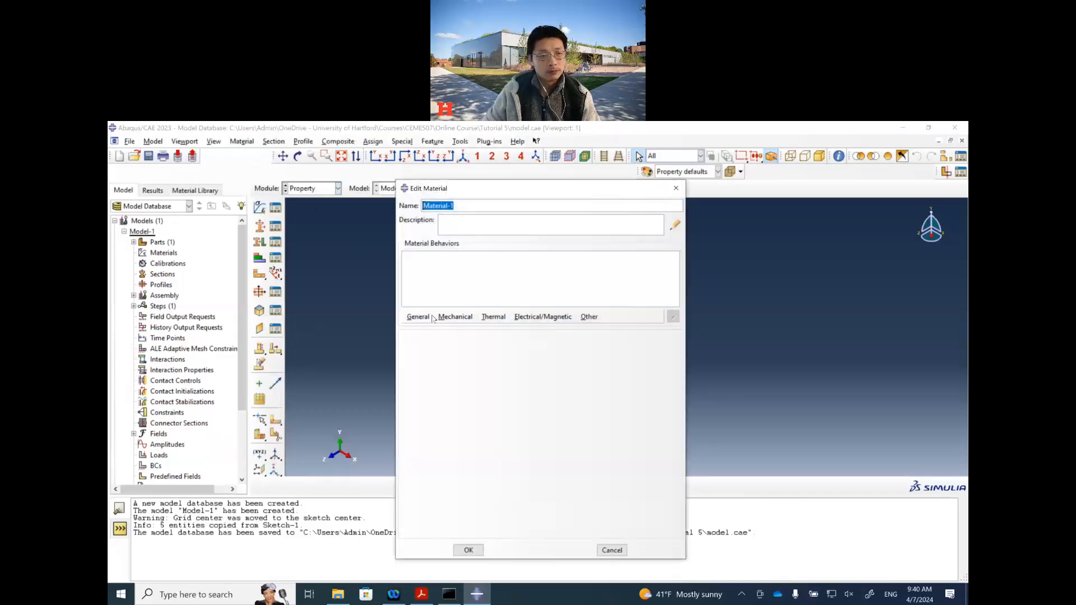
{"action": "left_click", "coordinate": [456, 317]}
{"action": "mouse_move", "coordinate": [566, 329]}
{"action": "left_click", "coordinate": [601, 330]}
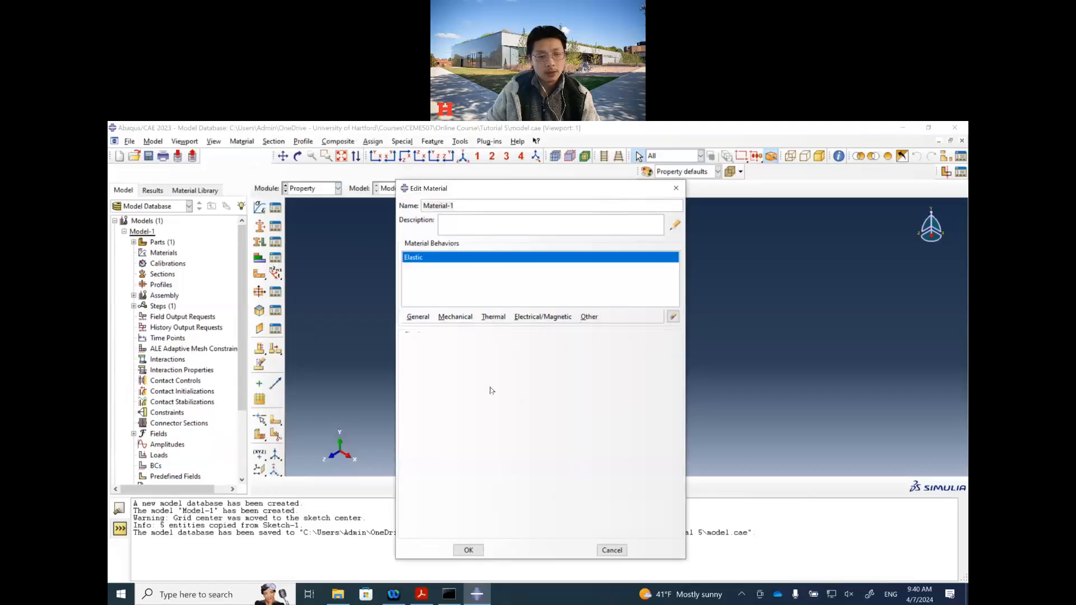
{"action": "left_click", "coordinate": [437, 469]}
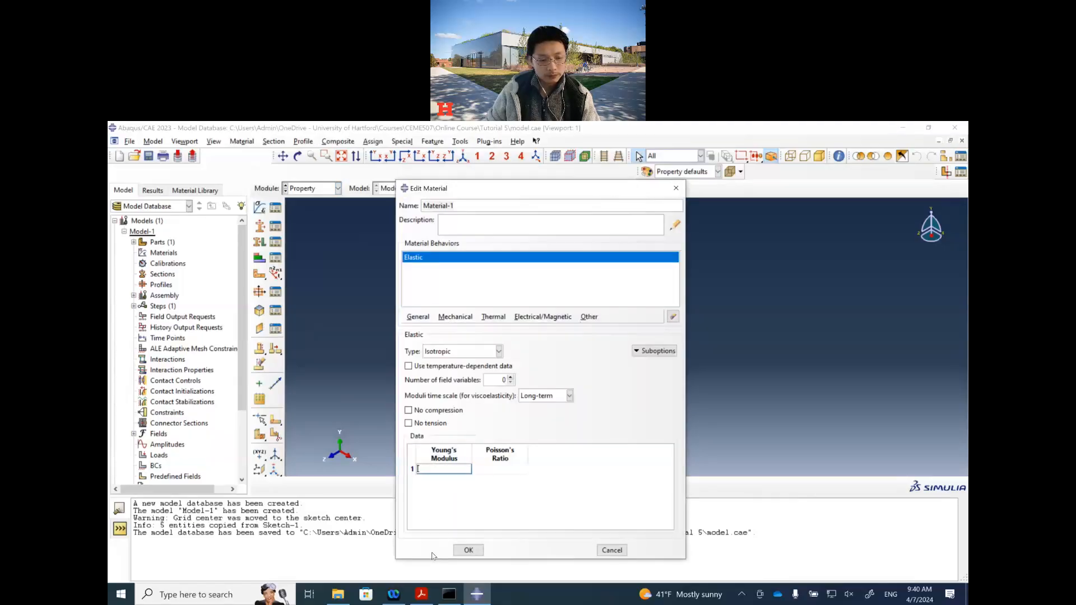
Check the aluminum properties in the tutorial PDF, set Young's modulus to 10e6 and Poisson's ratio to 0.3, and confirm the material.
{"action": "left_click", "coordinate": [422, 594]}
{"action": "scroll", "coordinate": [691, 254], "scroll_direction": "up", "scroll_amount": 3}
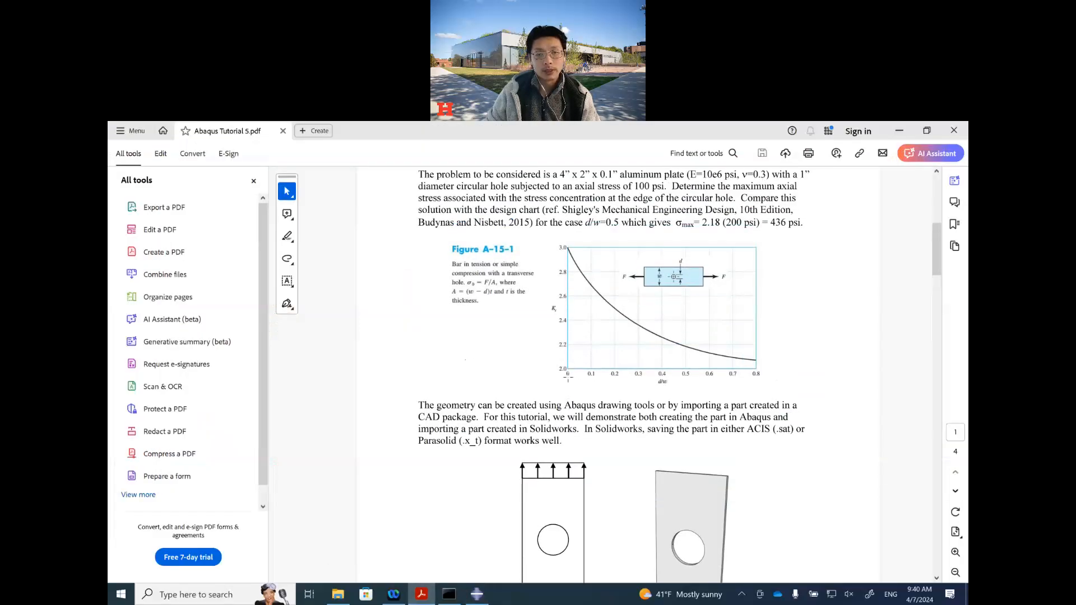
{"action": "left_click", "coordinate": [477, 594]}
{"action": "type", "text": "10"}
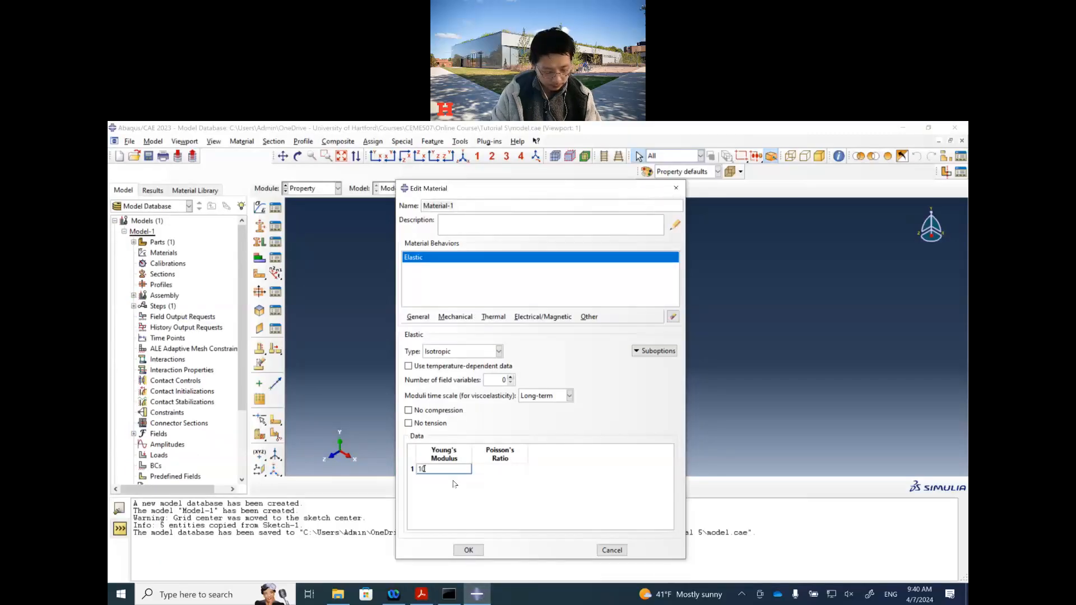
{"action": "type", "text": "e6"}
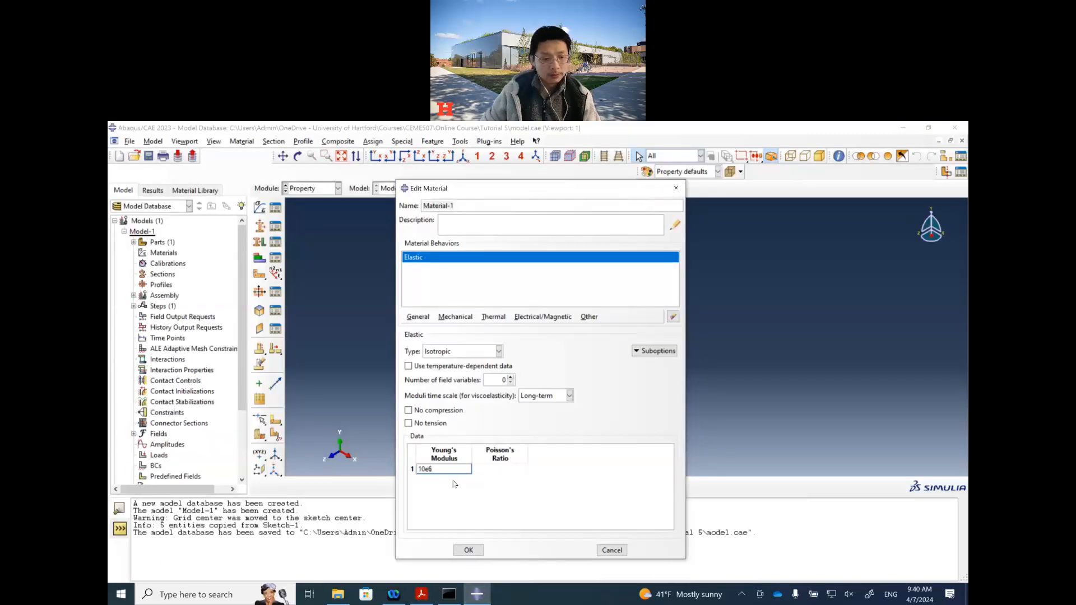
{"action": "left_click", "coordinate": [423, 597]}
{"action": "left_click", "coordinate": [423, 598]}
{"action": "type", "text": "0.3"}
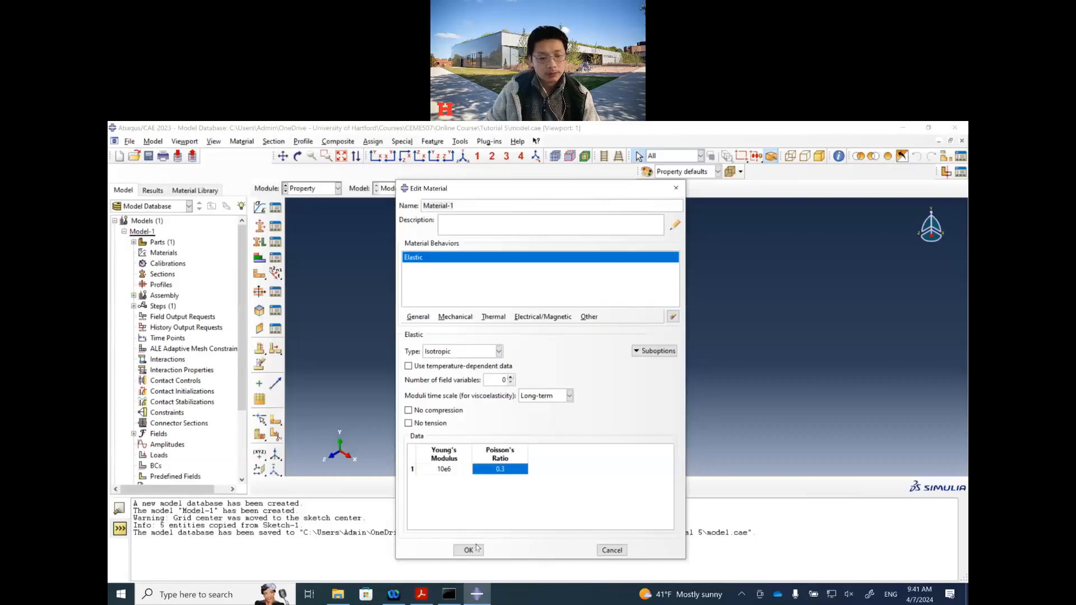
{"action": "left_click", "coordinate": [469, 550]}
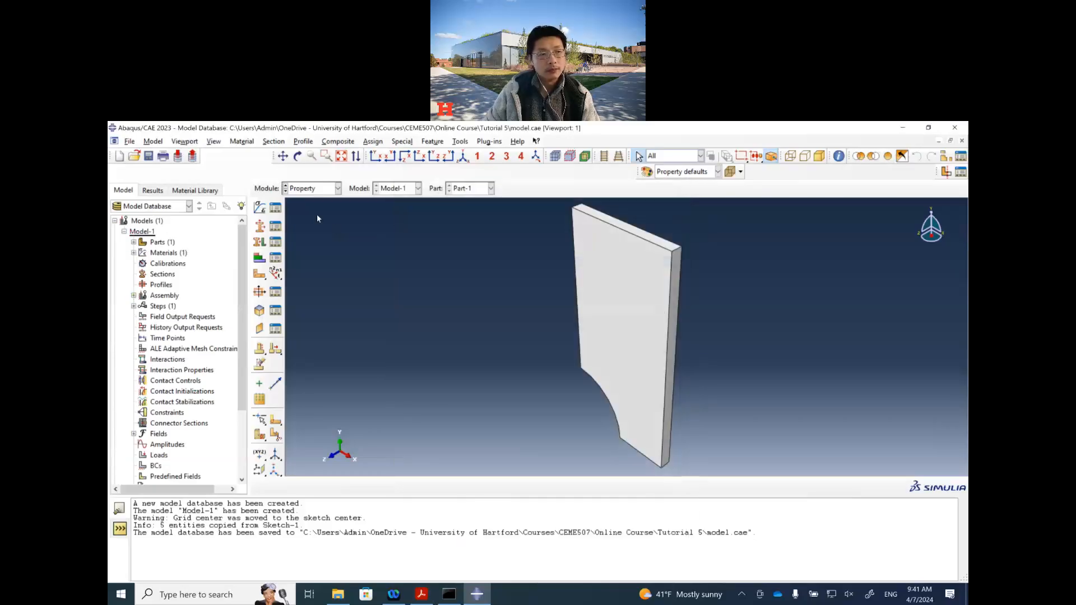
Create a solid homogeneous section, Section-1, that uses Material-1.
{"action": "left_click", "coordinate": [257, 230]}
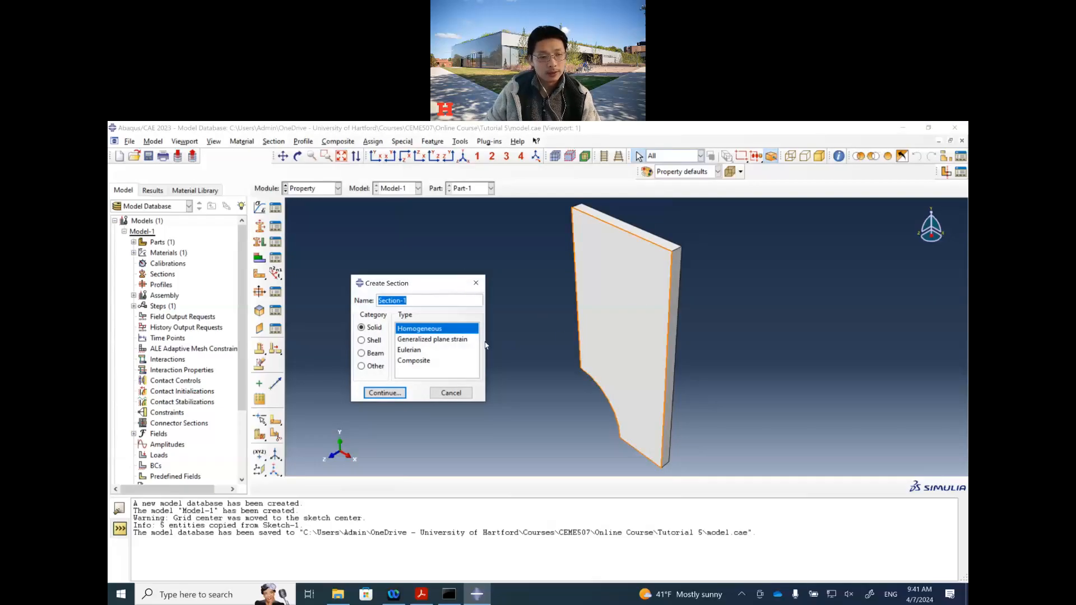
{"action": "left_click", "coordinate": [387, 393]}
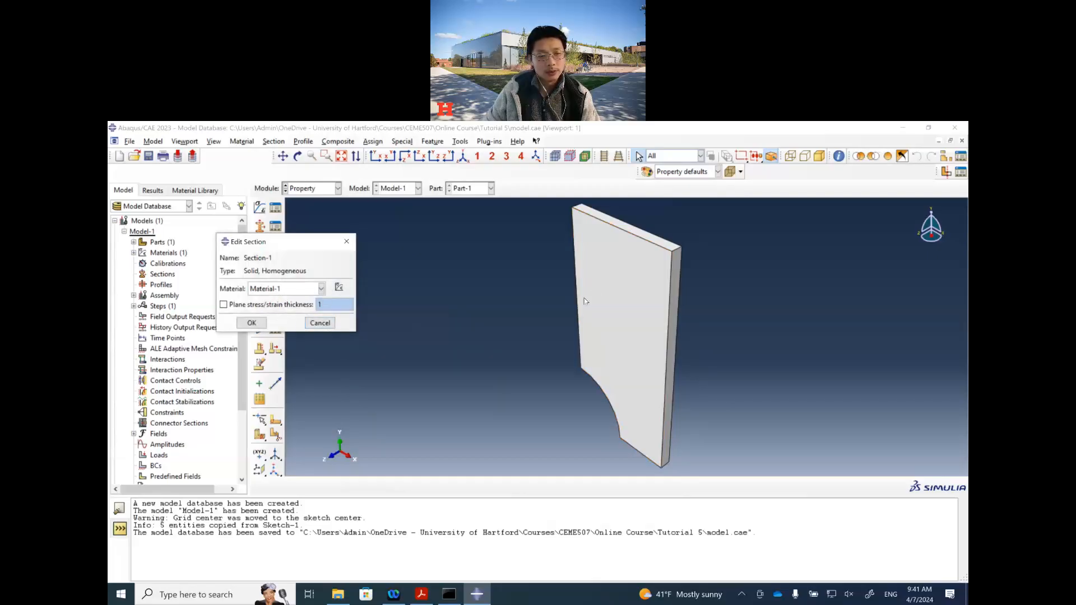
{"action": "left_click", "coordinate": [252, 323]}
Assign Section-1 to the whole quarter plate and save the model database.
{"action": "left_click", "coordinate": [260, 257]}
{"action": "left_click", "coordinate": [643, 348]}
{"action": "left_click", "coordinate": [517, 486]}
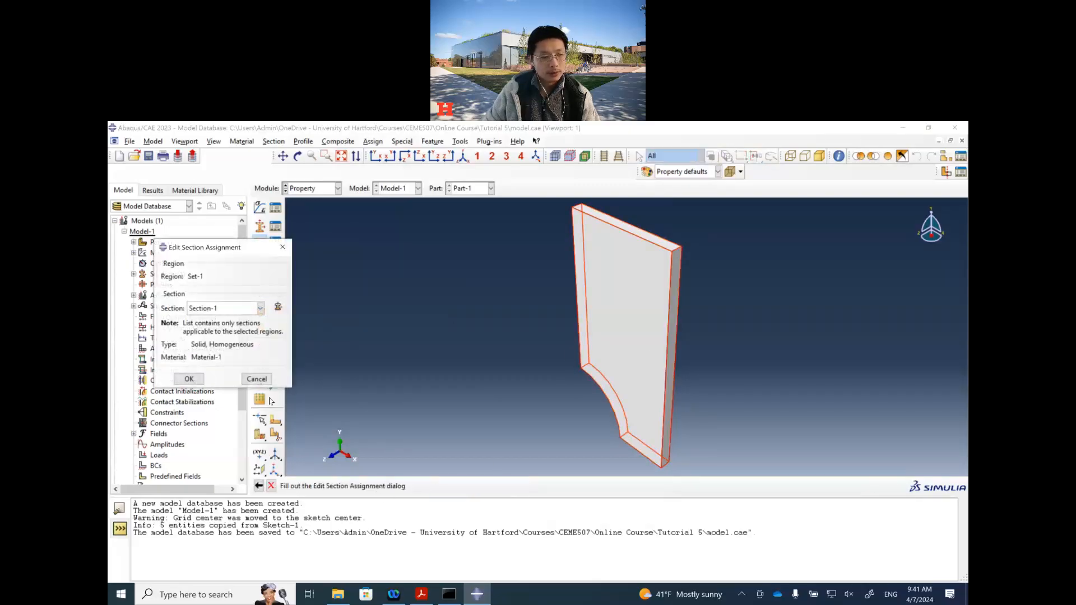
{"action": "left_click", "coordinate": [189, 376]}
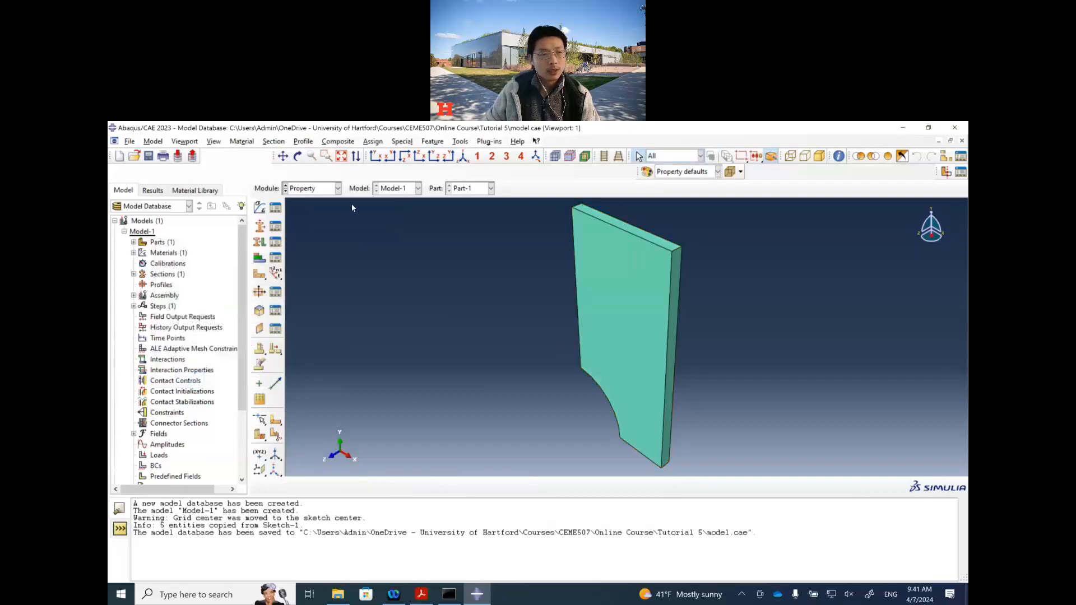
{"action": "left_click", "coordinate": [148, 156]}
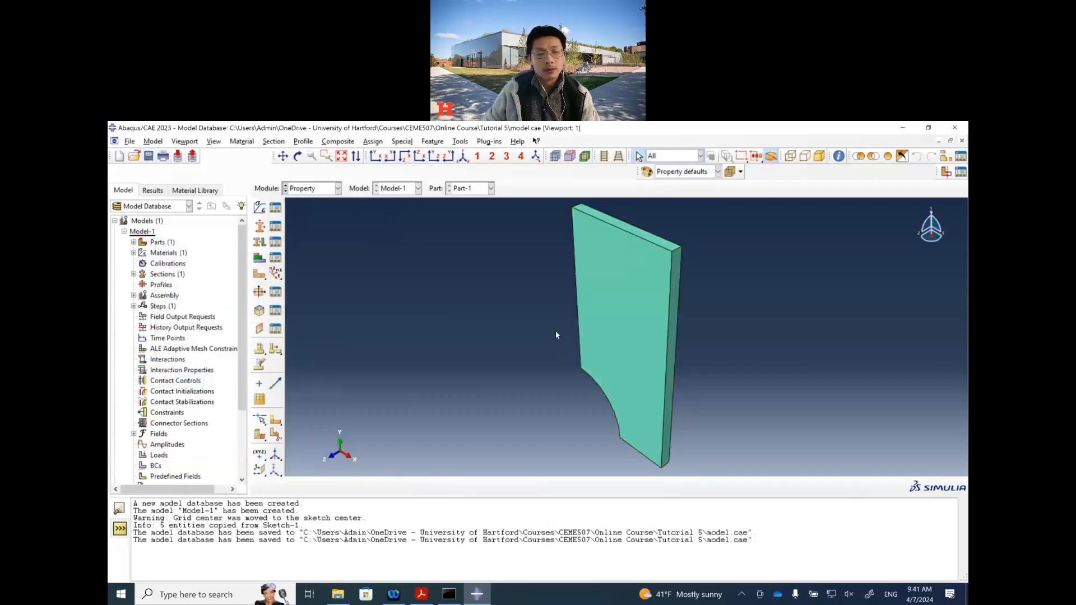
Create an independent (mesh on instance) instance of Part-1 in the Assembly module.
{"action": "left_click", "coordinate": [376, 157]}
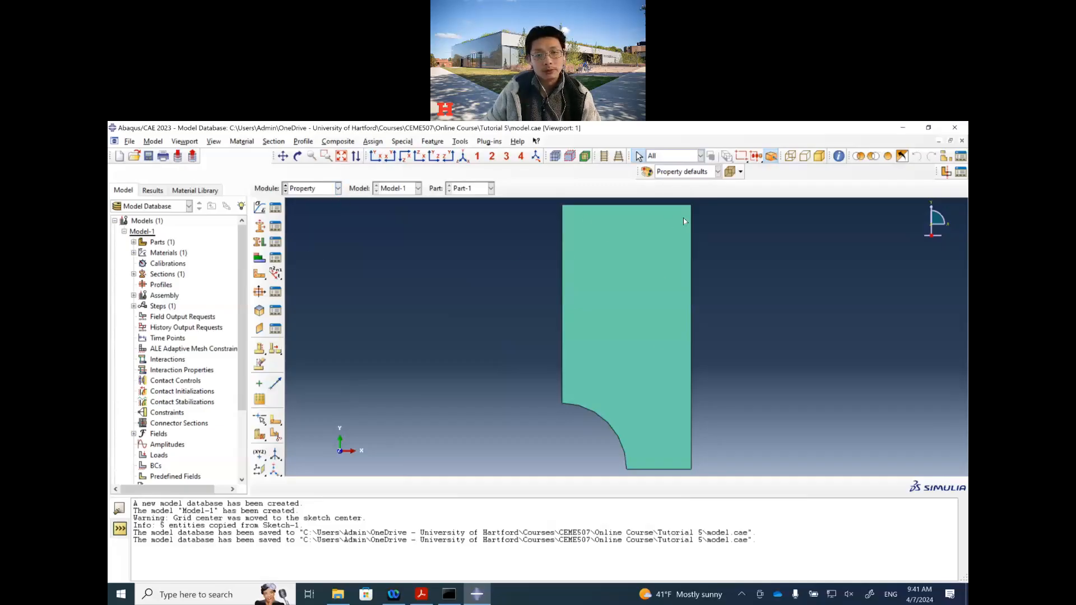
{"action": "left_click", "coordinate": [339, 194]}
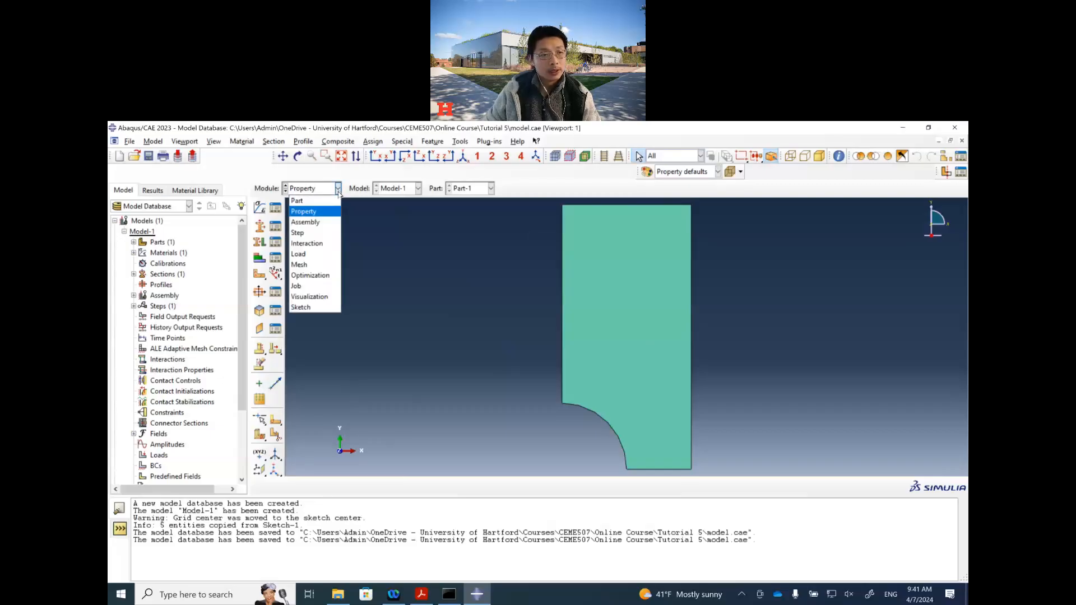
{"action": "left_click", "coordinate": [306, 221]}
{"action": "left_click", "coordinate": [261, 208]}
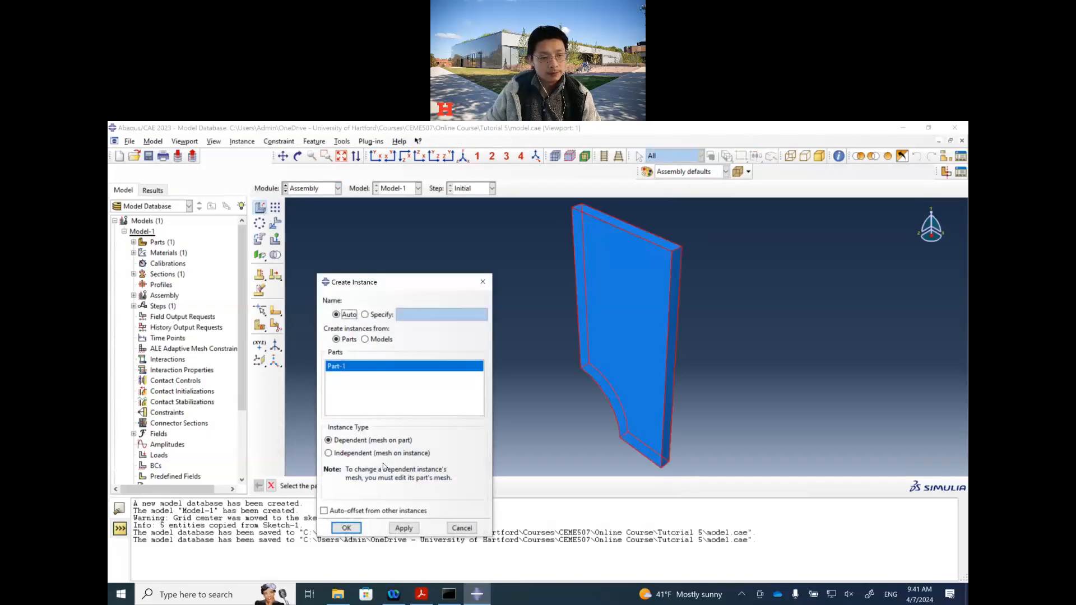
{"action": "left_click", "coordinate": [356, 456]}
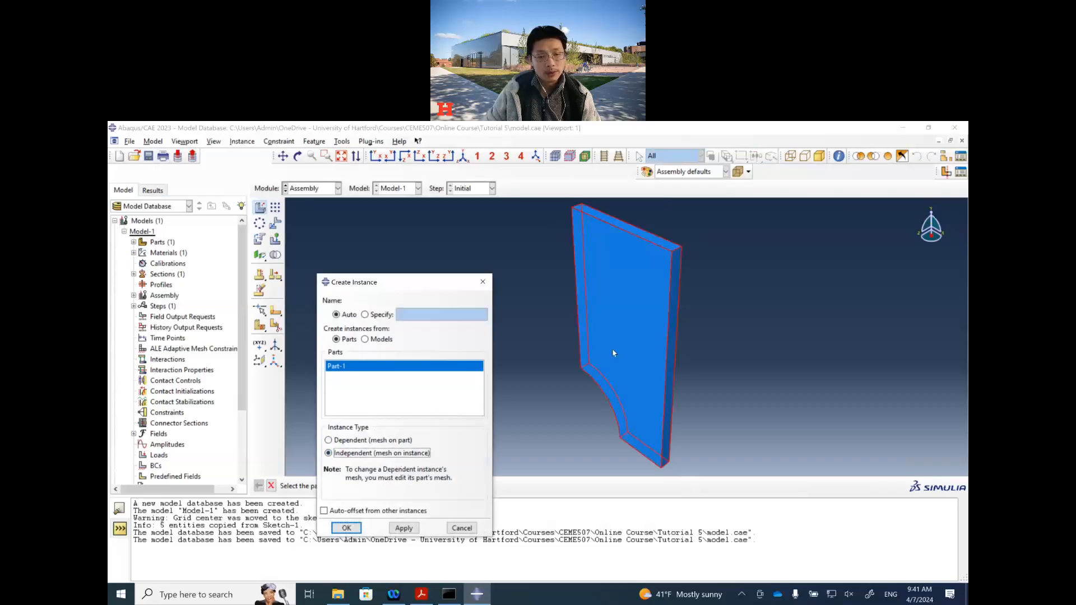
{"action": "left_click", "coordinate": [346, 528]}
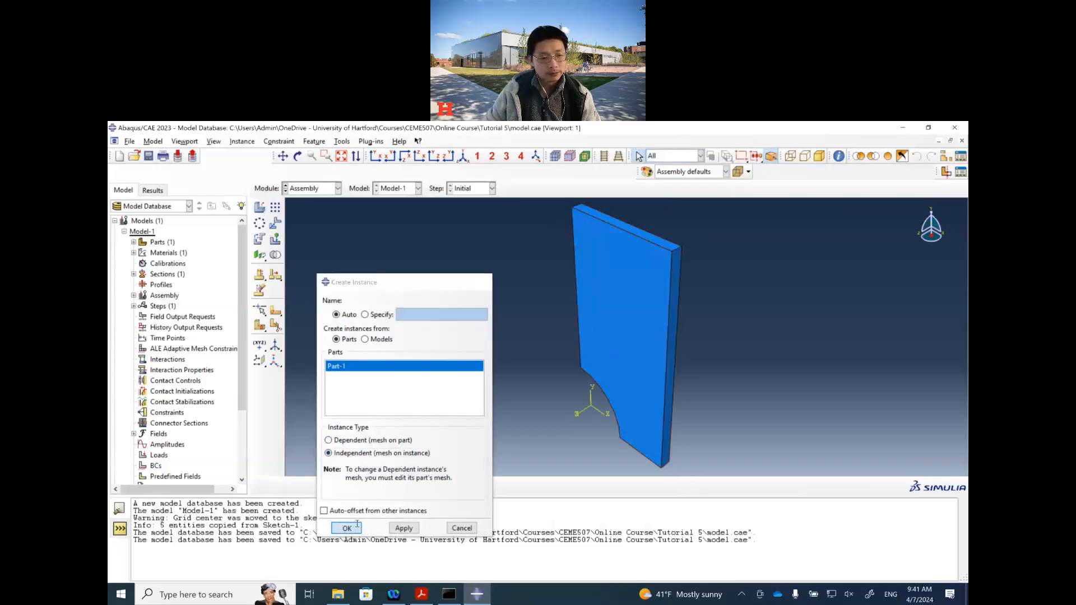
Create a Static, General analysis step, Step-1, after the Initial step in the Step module, keeping the default settings.
{"action": "left_click", "coordinate": [337, 188]}
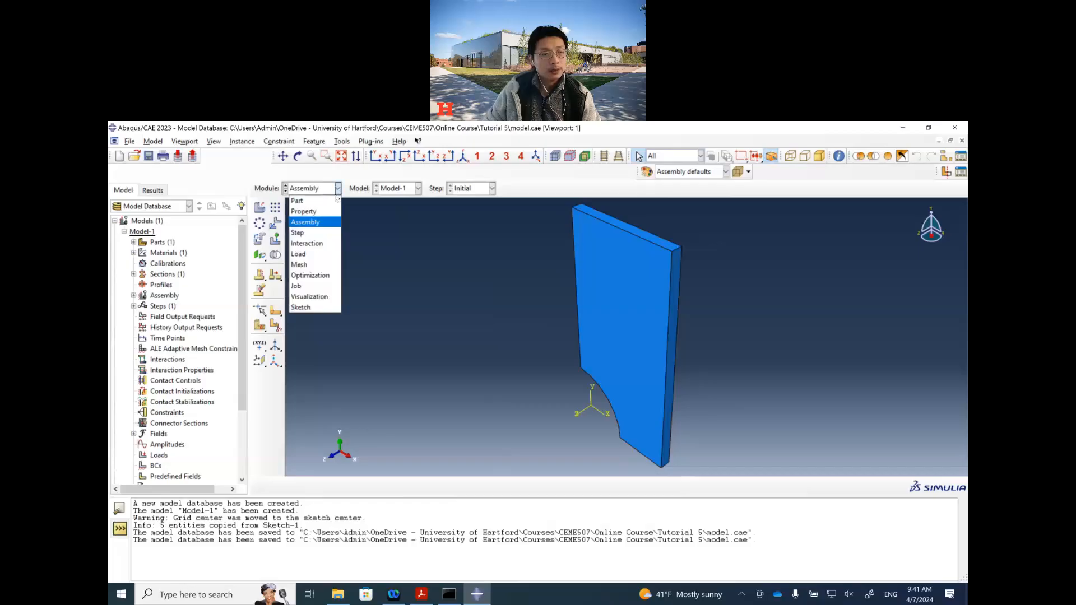
{"action": "left_click", "coordinate": [305, 234]}
{"action": "left_click", "coordinate": [260, 208]}
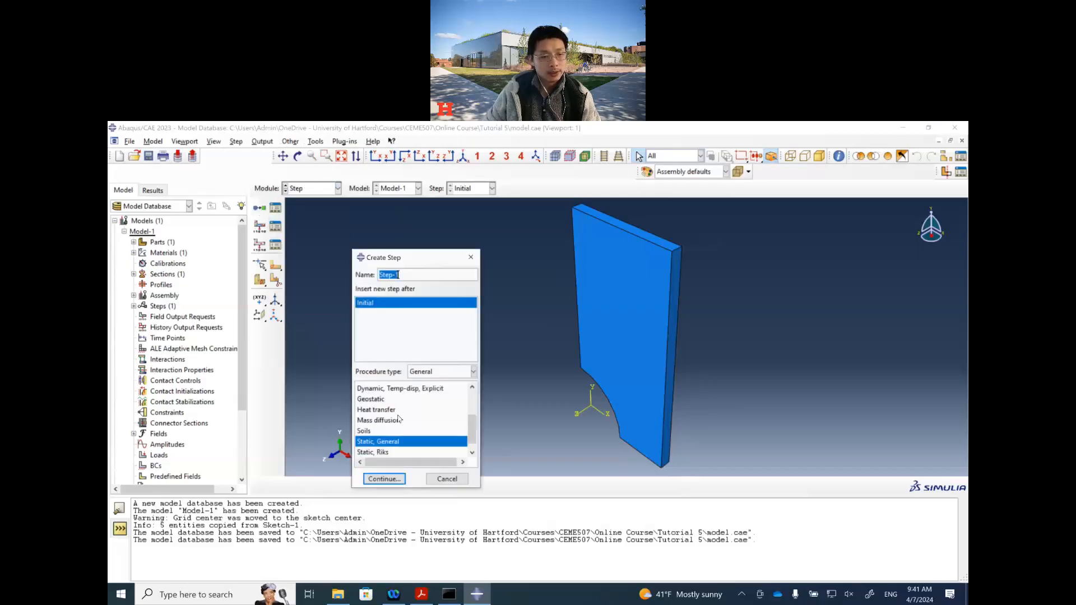
{"action": "left_click", "coordinate": [387, 480]}
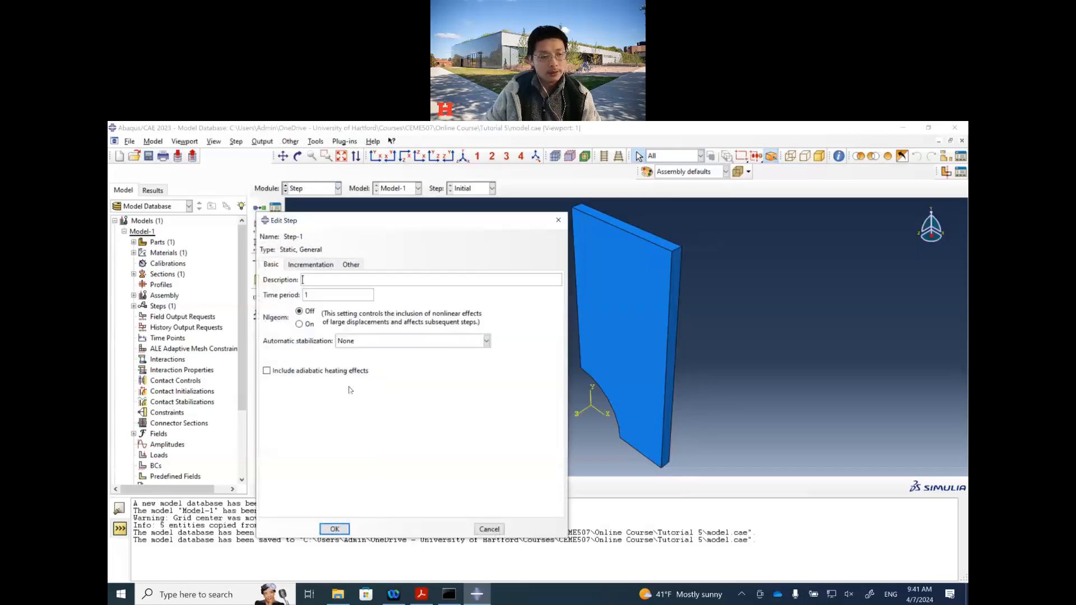
{"action": "left_click", "coordinate": [335, 529]}
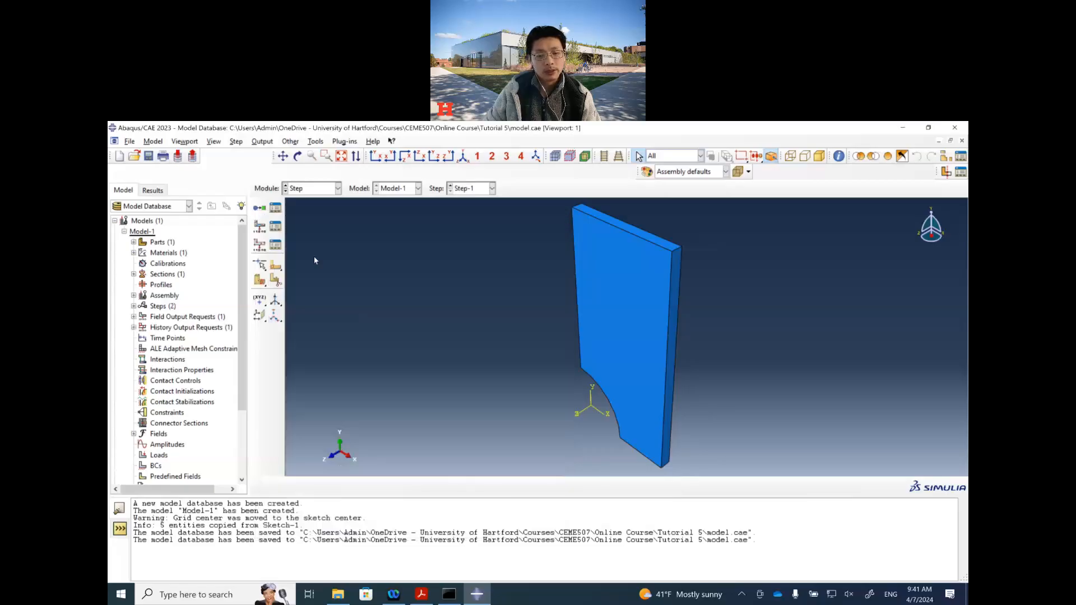
In the Load module, create symmetry boundary condition BC-1 in Step-1 with YSYMM on the narrow bottom face beside the hole.
{"action": "left_click", "coordinate": [324, 189]}
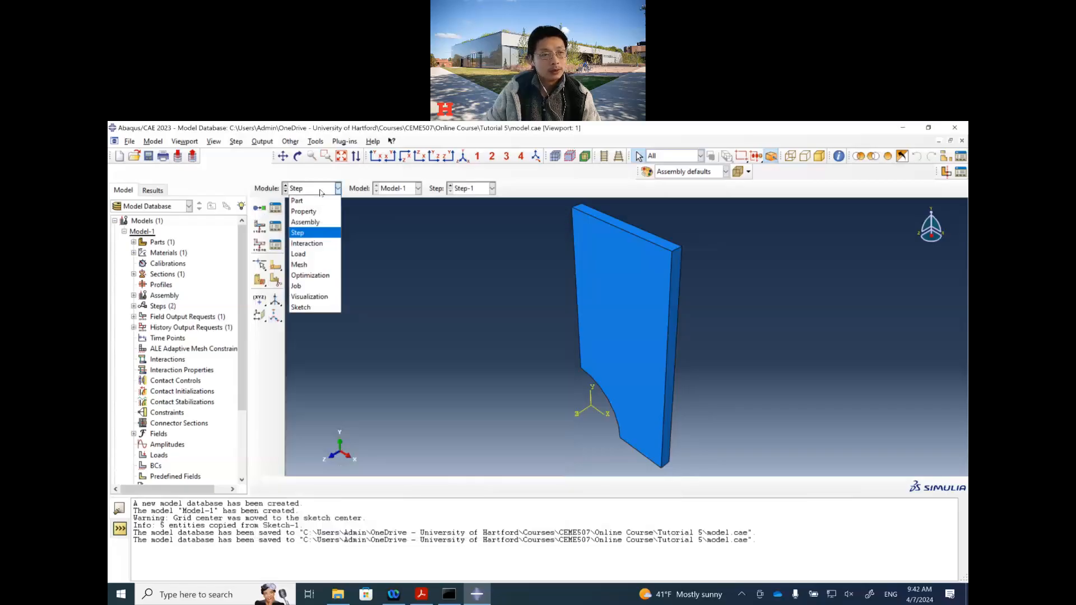
{"action": "left_click", "coordinate": [312, 255]}
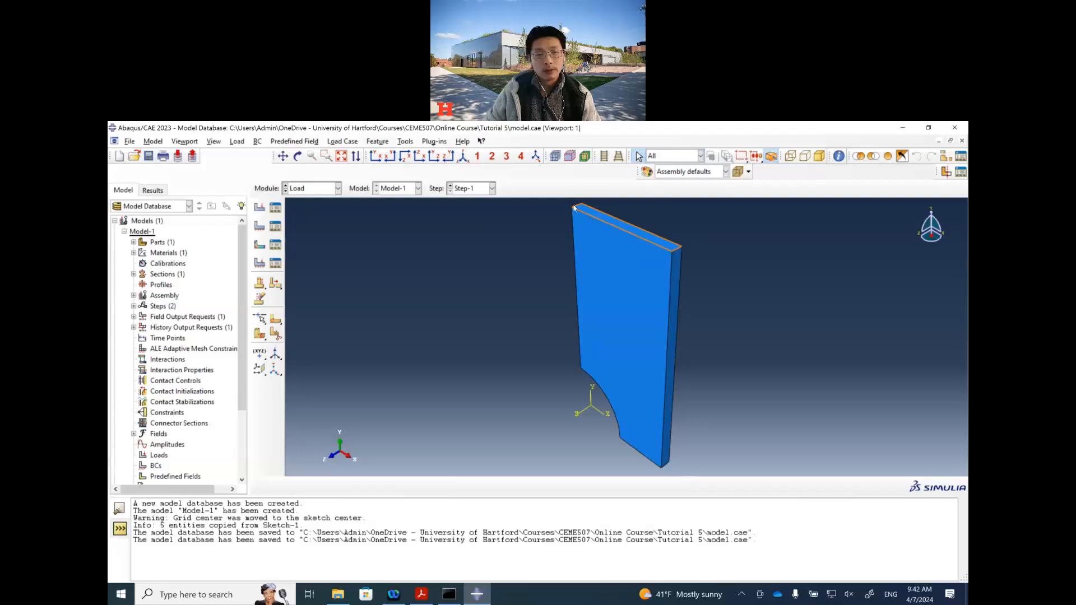
{"action": "left_click", "coordinate": [259, 227]}
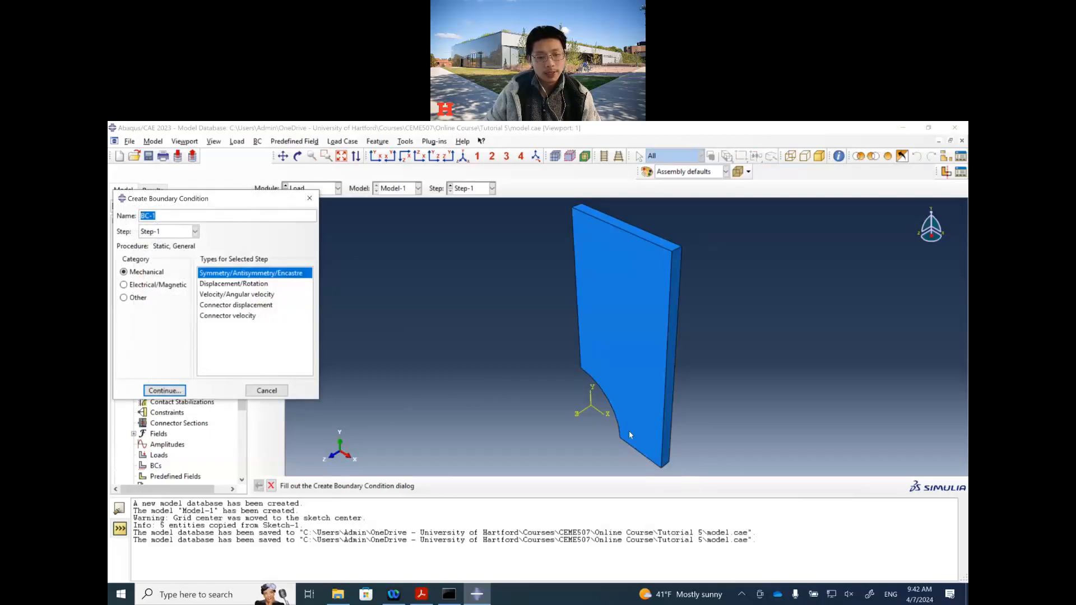
{"action": "left_click", "coordinate": [174, 392]}
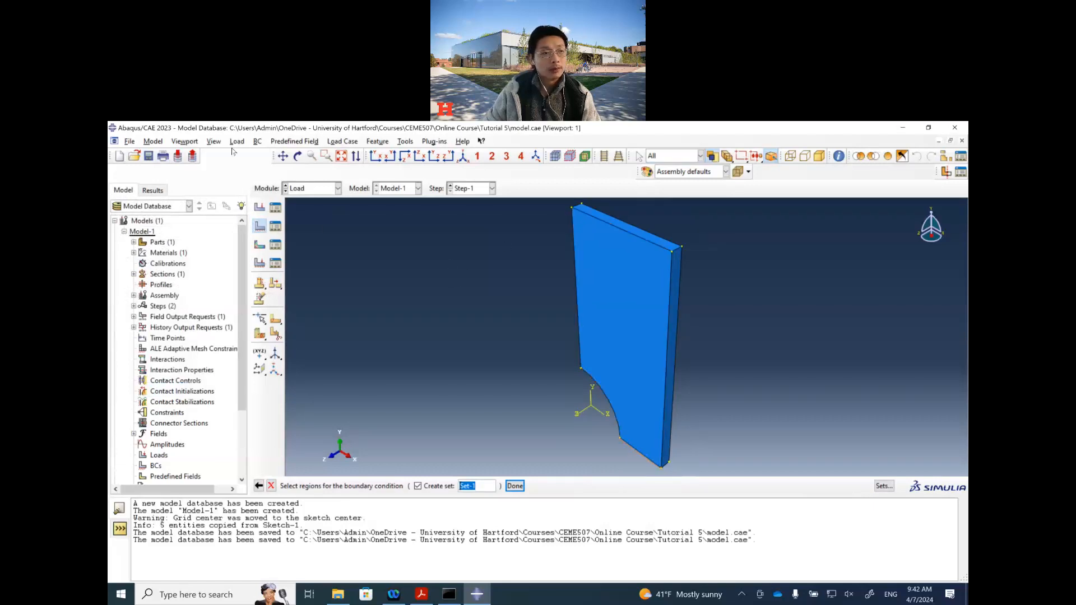
{"action": "left_click", "coordinate": [210, 142]}
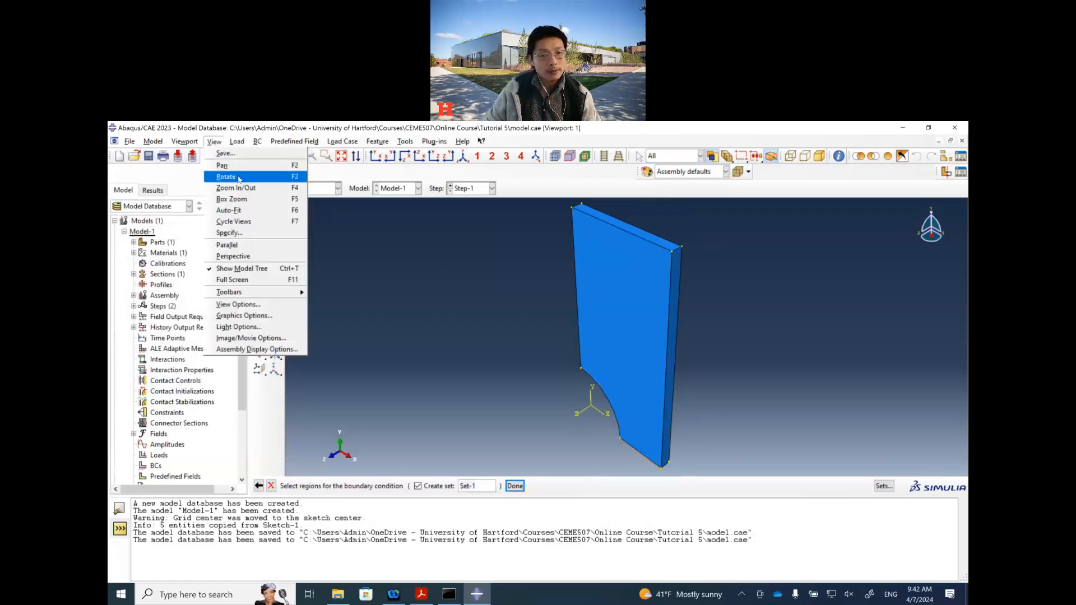
{"action": "left_click", "coordinate": [224, 175]}
{"action": "left_click_drag", "start_coordinate": [601, 410], "coordinate": [569, 372]}
{"action": "key", "text": "Escape"}
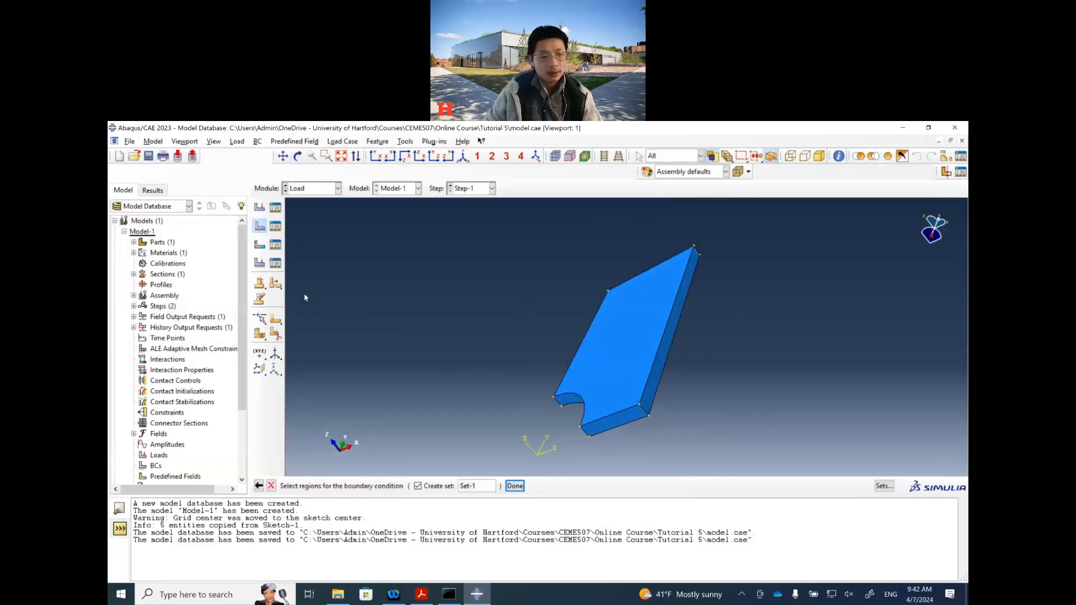
{"action": "left_click", "coordinate": [620, 423]}
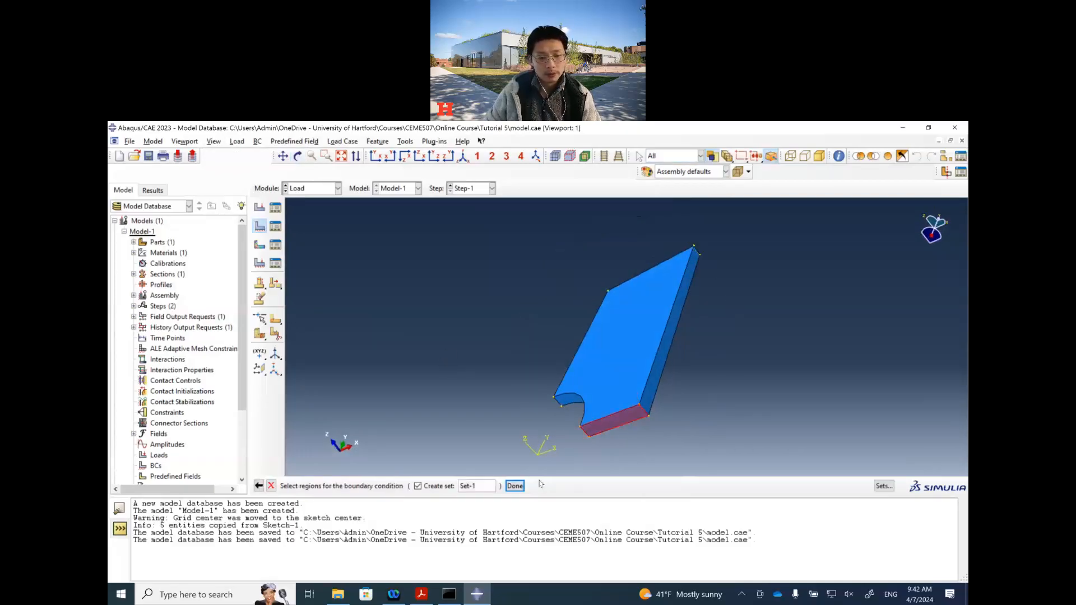
{"action": "left_click", "coordinate": [515, 485]}
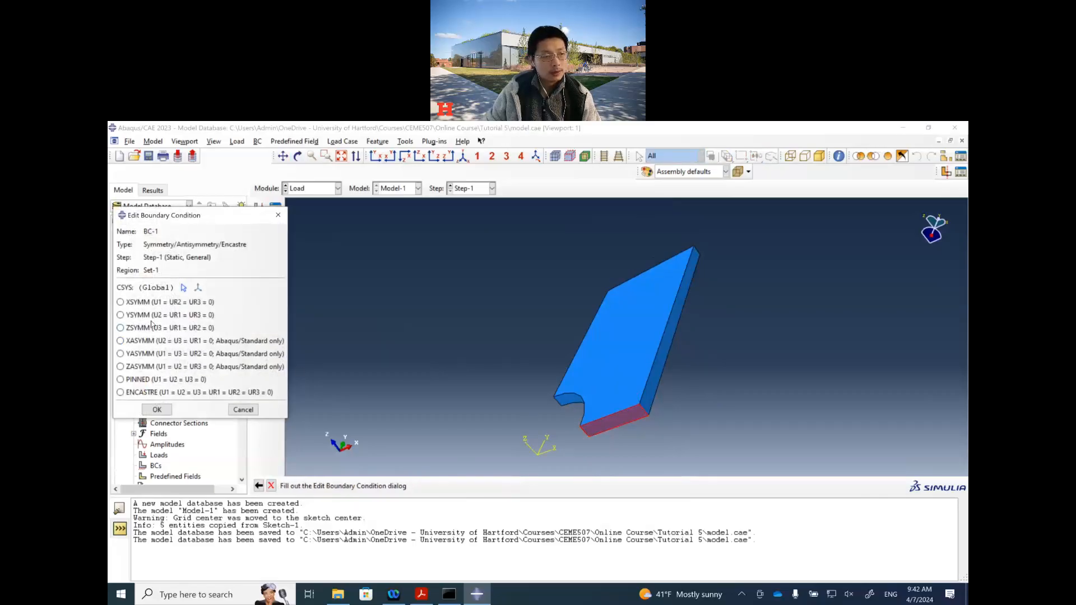
{"action": "left_click", "coordinate": [128, 317]}
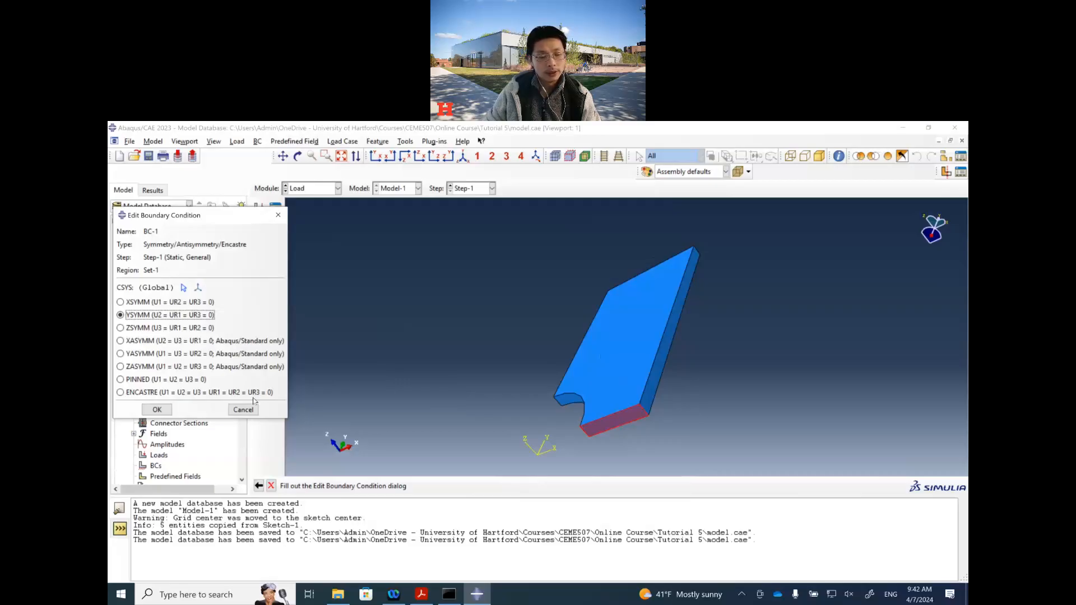
{"action": "left_click", "coordinate": [157, 410]}
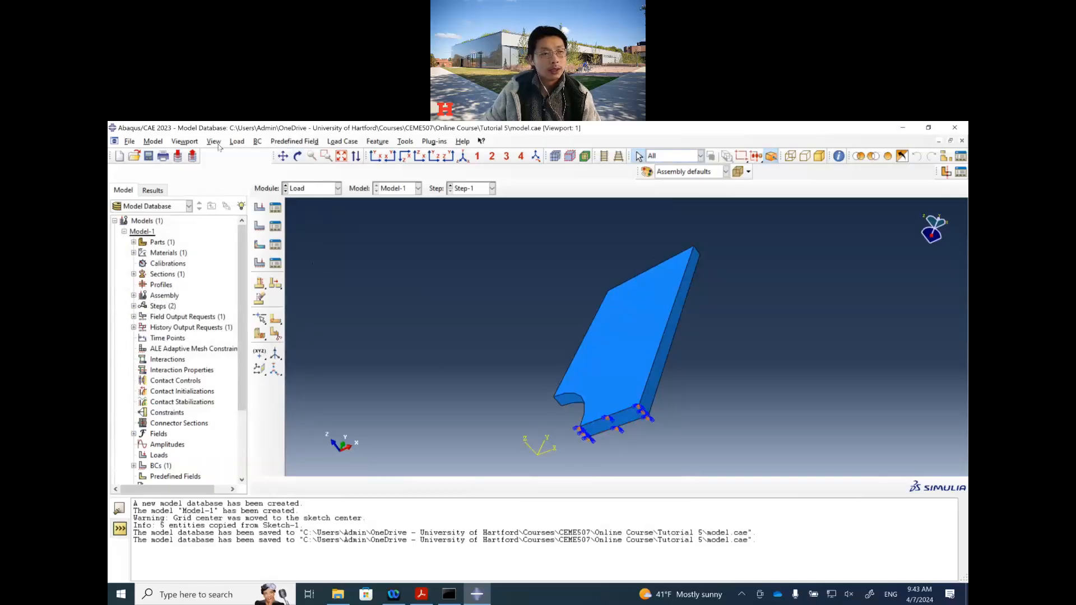
Create symmetry boundary condition BC-2 in Step-1 with XSYMM on the long outer side face opposite the hole.
{"action": "left_click", "coordinate": [389, 158]}
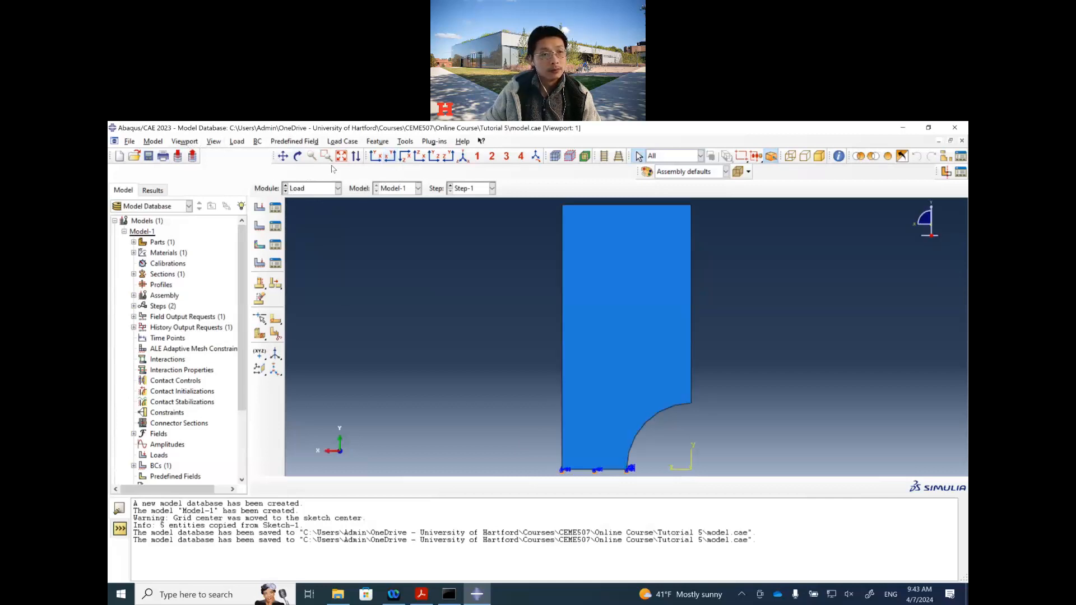
{"action": "left_click", "coordinate": [213, 141]}
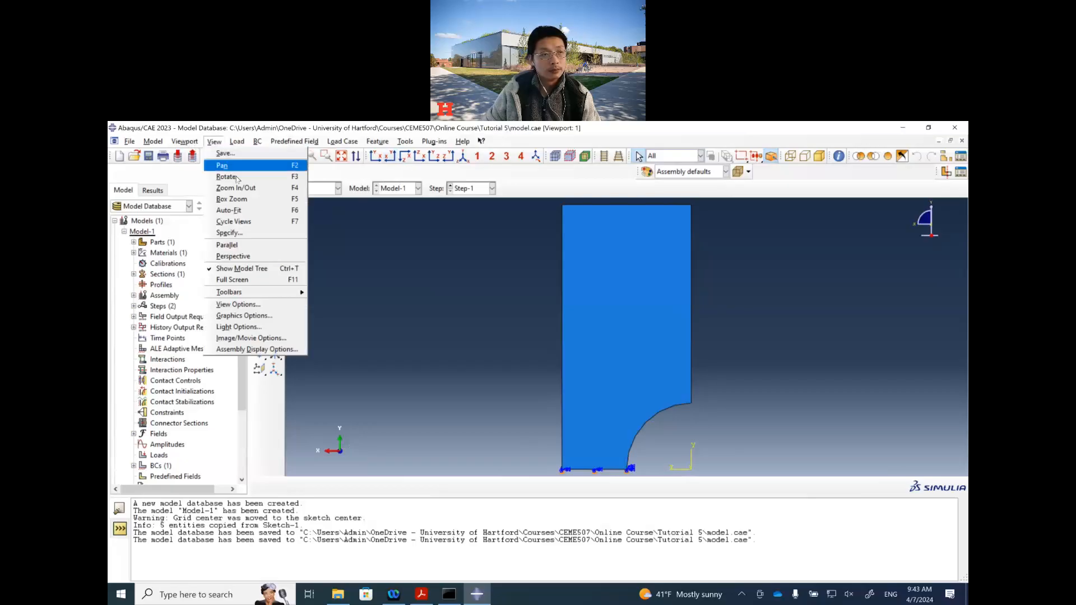
{"action": "left_click", "coordinate": [228, 168]}
{"action": "left_click_drag", "start_coordinate": [553, 331], "coordinate": [607, 335]}
{"action": "key", "text": "Escape"}
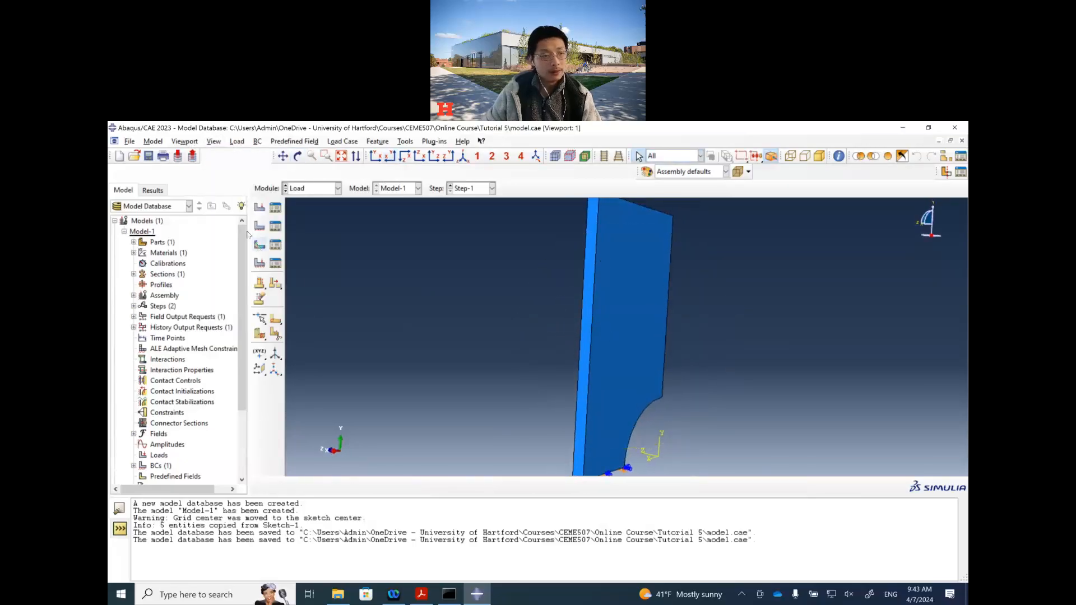
{"action": "left_click", "coordinate": [260, 227]}
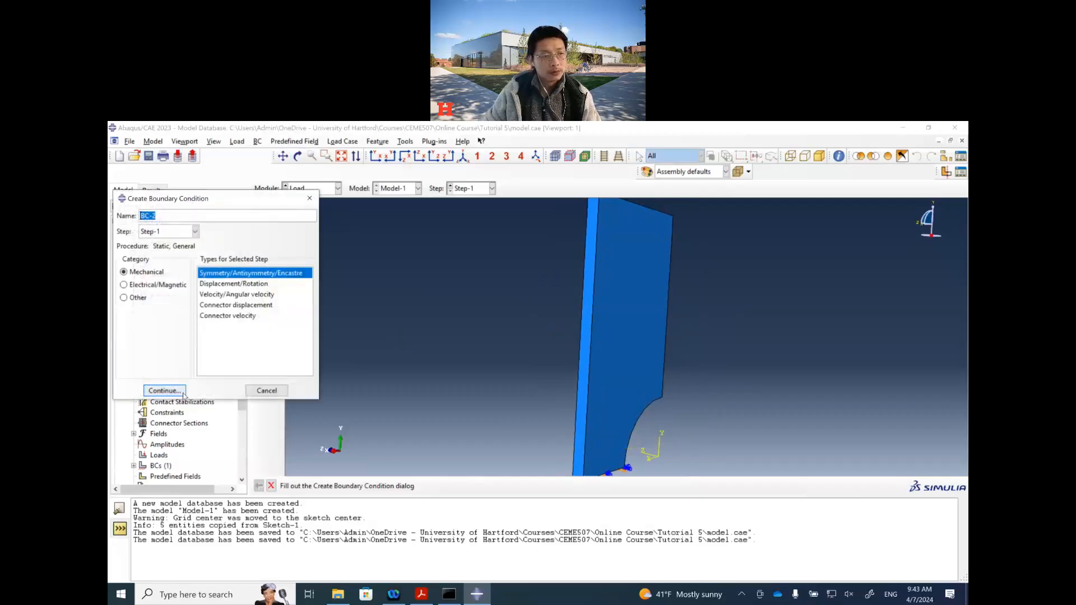
{"action": "left_click", "coordinate": [162, 388]}
{"action": "left_click", "coordinate": [588, 364]}
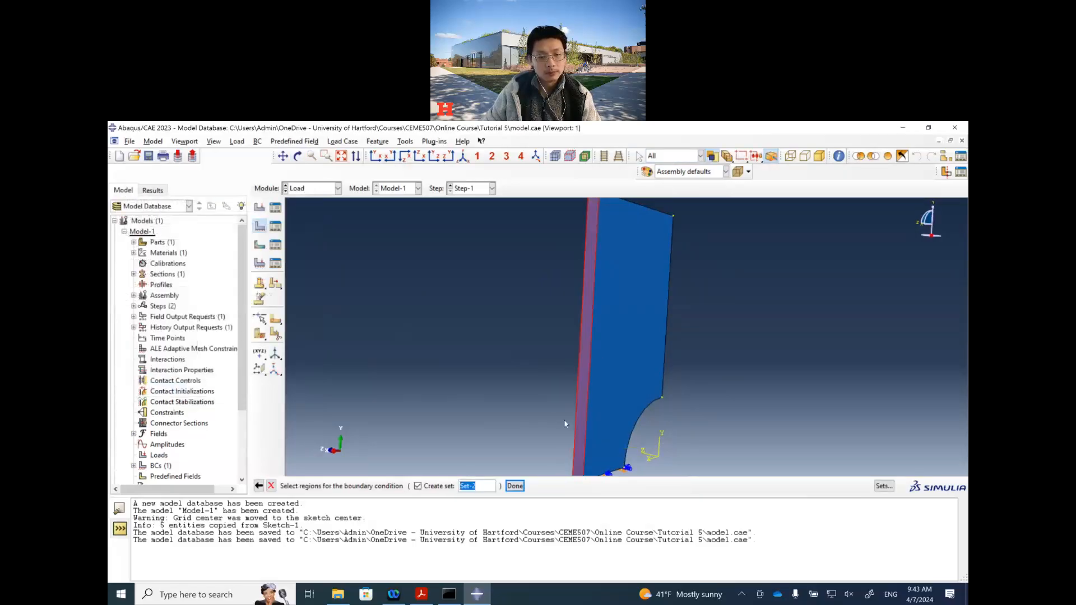
{"action": "left_click", "coordinate": [514, 486]}
{"action": "left_click", "coordinate": [140, 304]}
{"action": "left_click", "coordinate": [157, 410]}
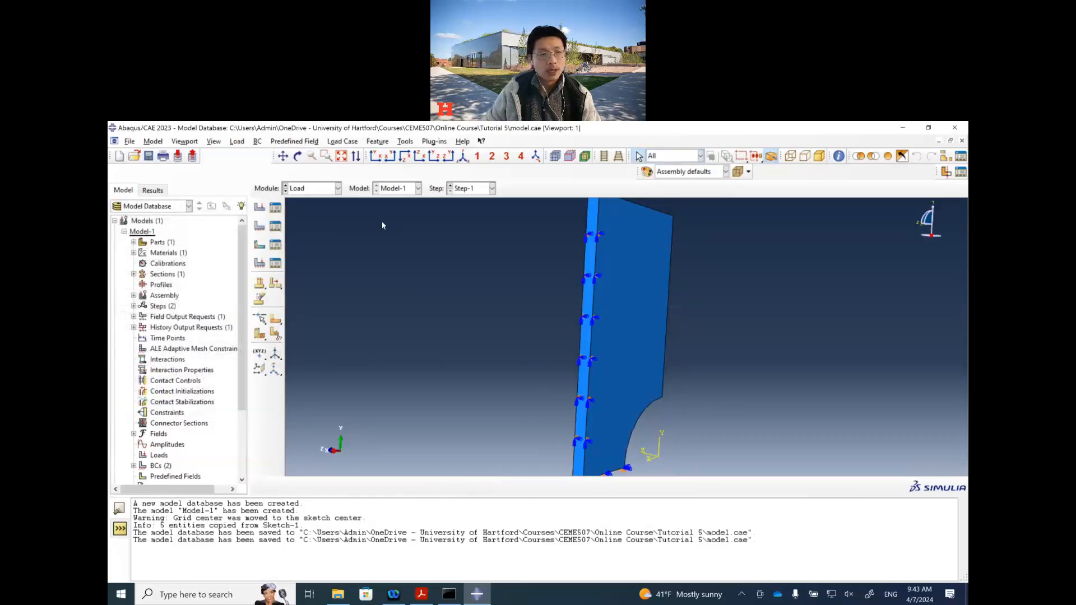
Create a uniform pressure load, Load-1, of magnitude -100 on the plate's top face in Step-1.
{"action": "left_click", "coordinate": [390, 158]}
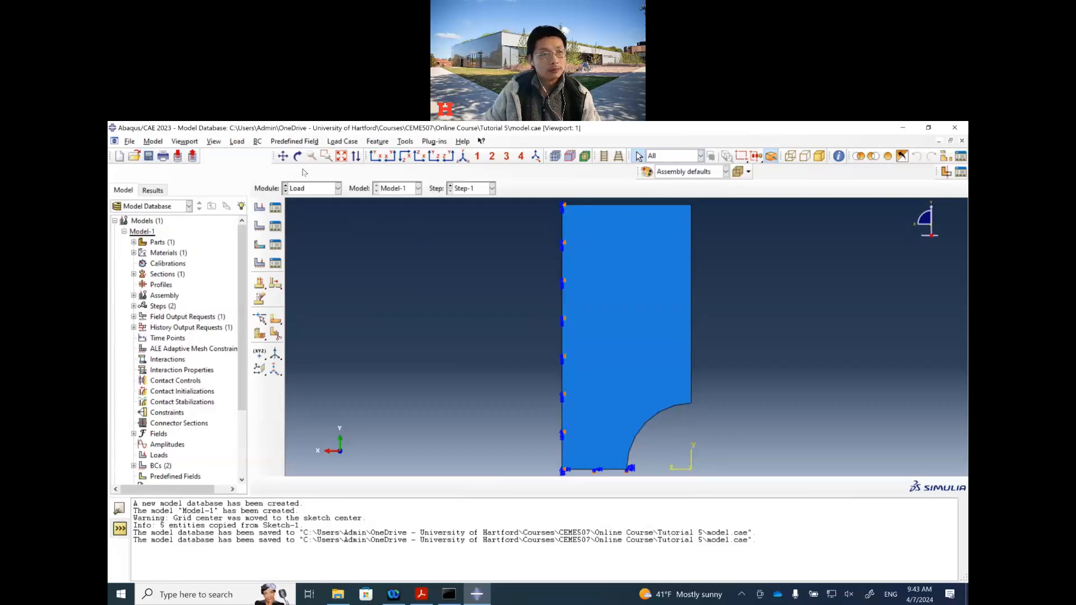
{"action": "left_click", "coordinate": [213, 142]}
{"action": "left_click", "coordinate": [227, 176]}
{"action": "left_click_drag", "start_coordinate": [619, 321], "coordinate": [648, 377]}
{"action": "key", "text": "Escape"}
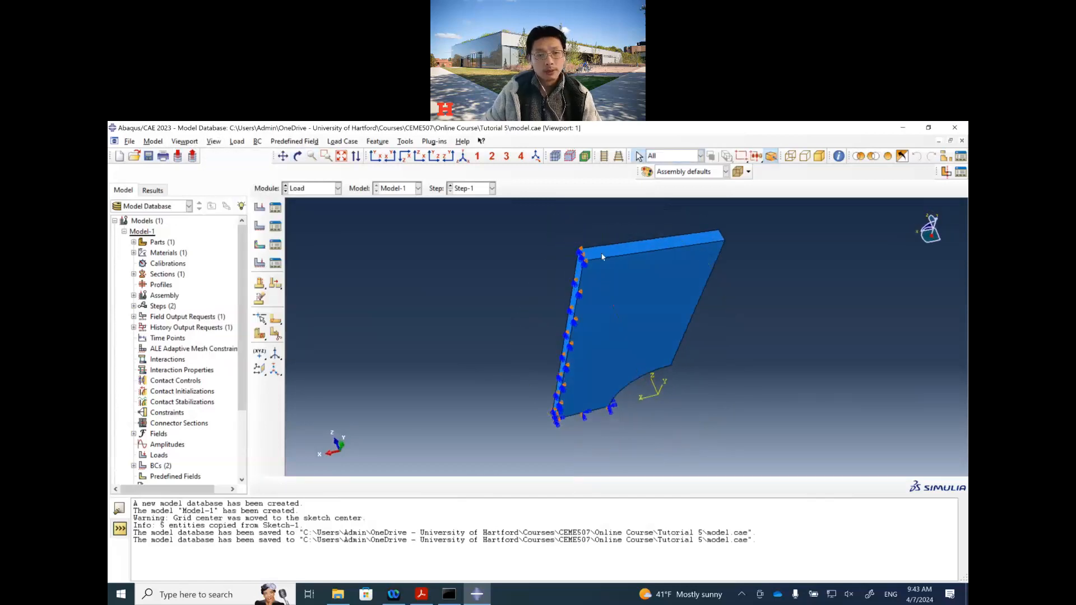
{"action": "left_click", "coordinate": [260, 207]}
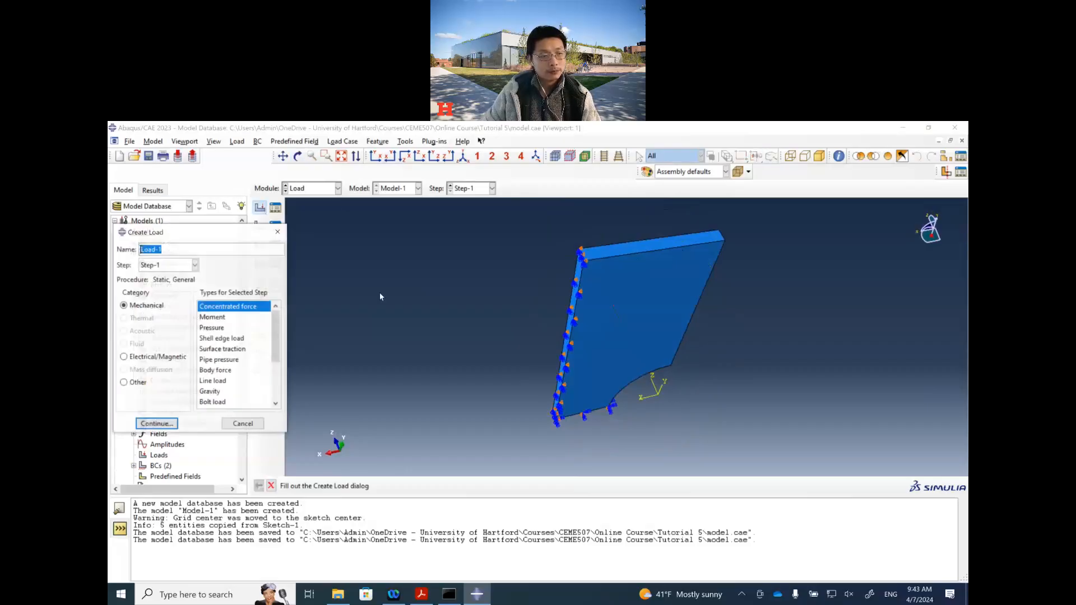
{"action": "left_click", "coordinate": [216, 329]}
{"action": "left_click", "coordinate": [156, 425]}
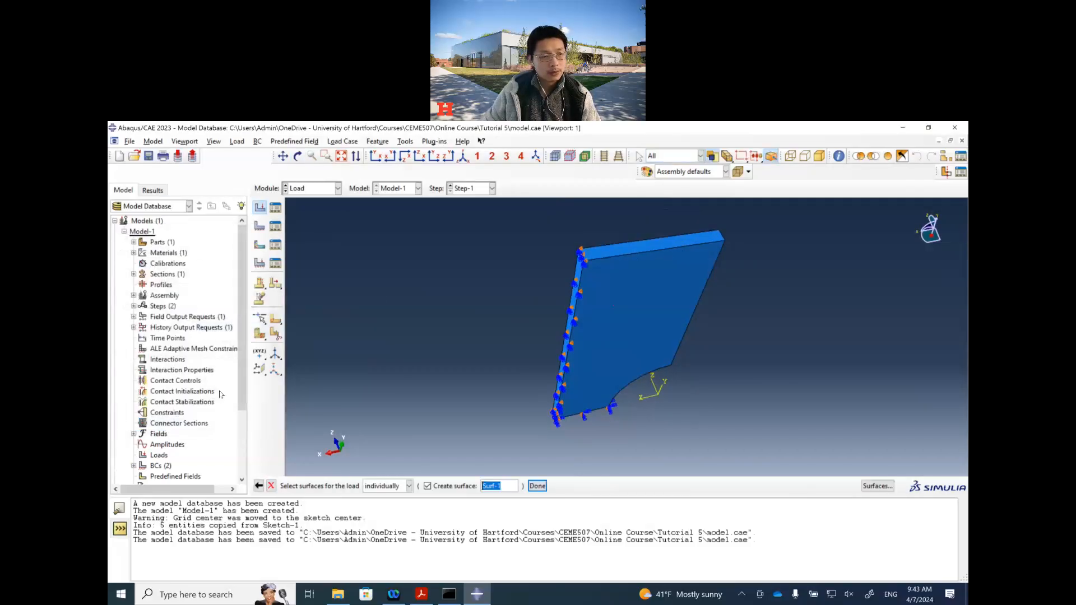
{"action": "left_click", "coordinate": [606, 256]}
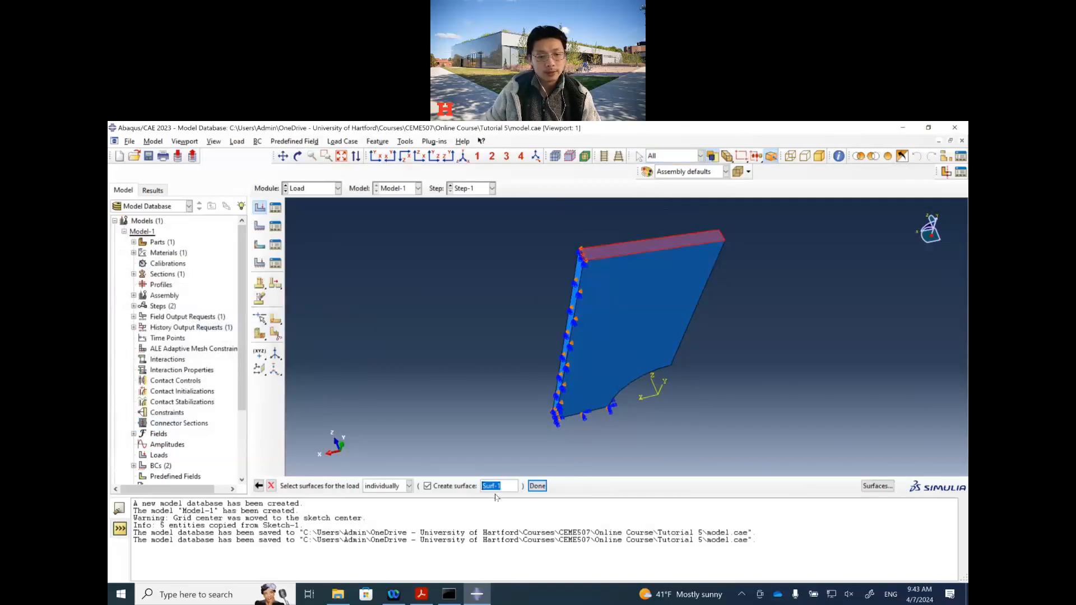
{"action": "left_click", "coordinate": [537, 486]}
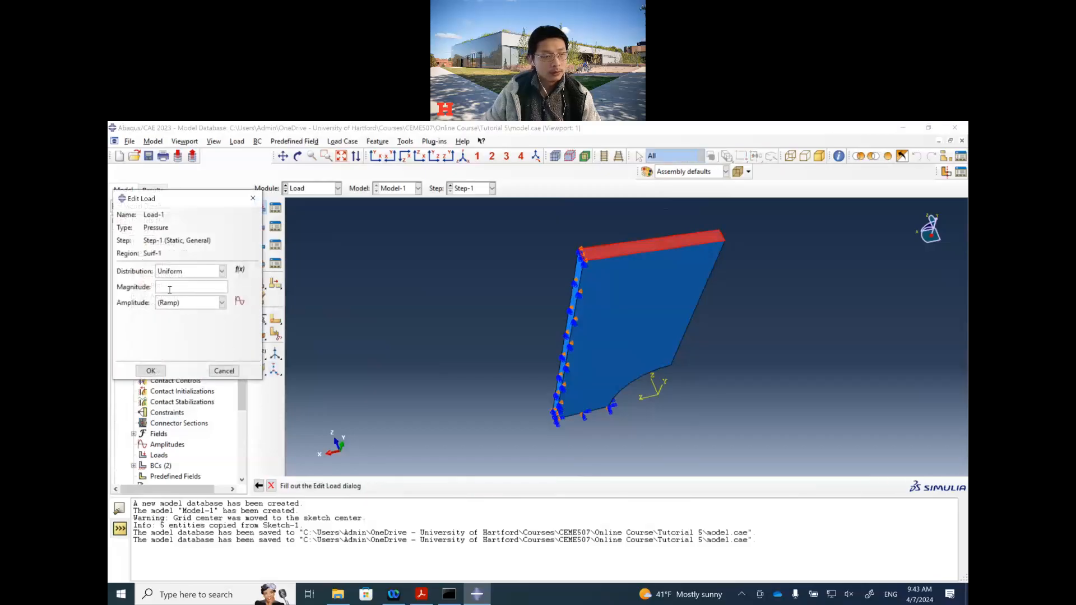
{"action": "type", "text": "1"}
{"action": "type", "text": "100"}
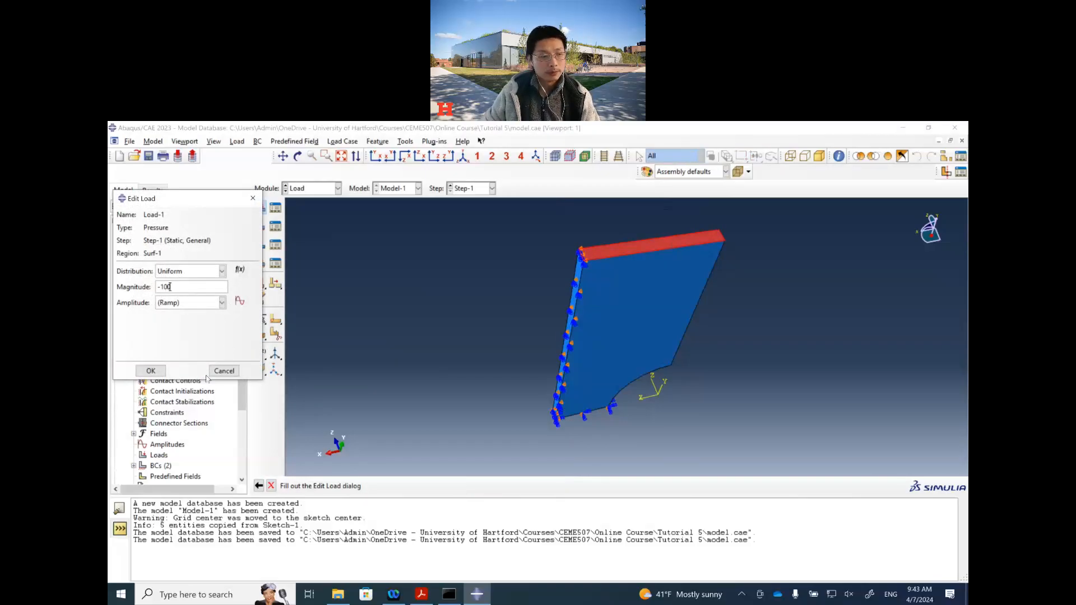
{"action": "left_click", "coordinate": [151, 370]}
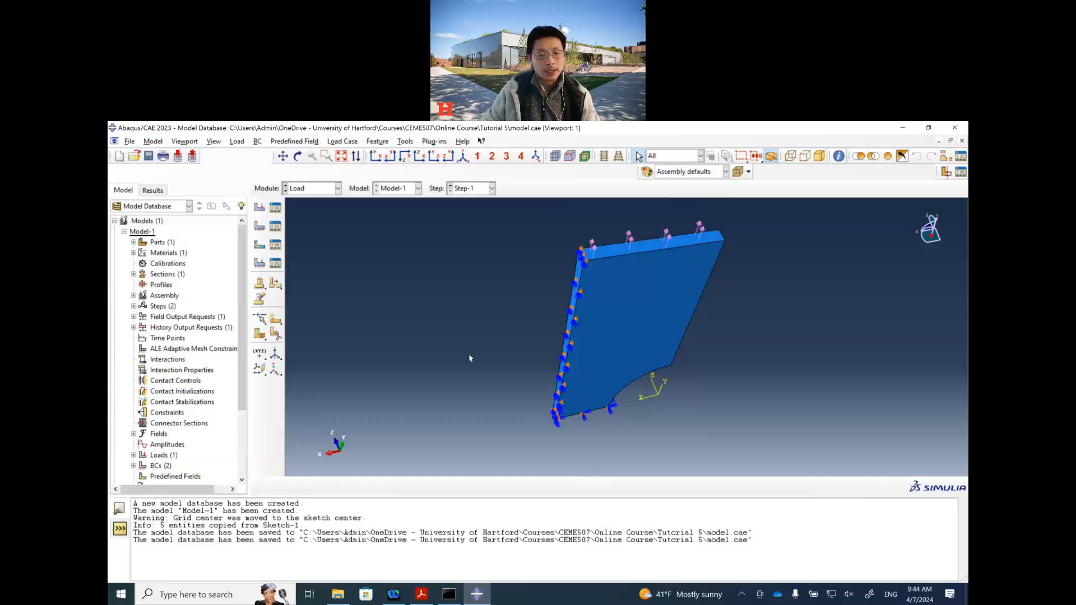
Save the model database and switch to the Mesh module.
{"action": "left_click", "coordinate": [148, 157]}
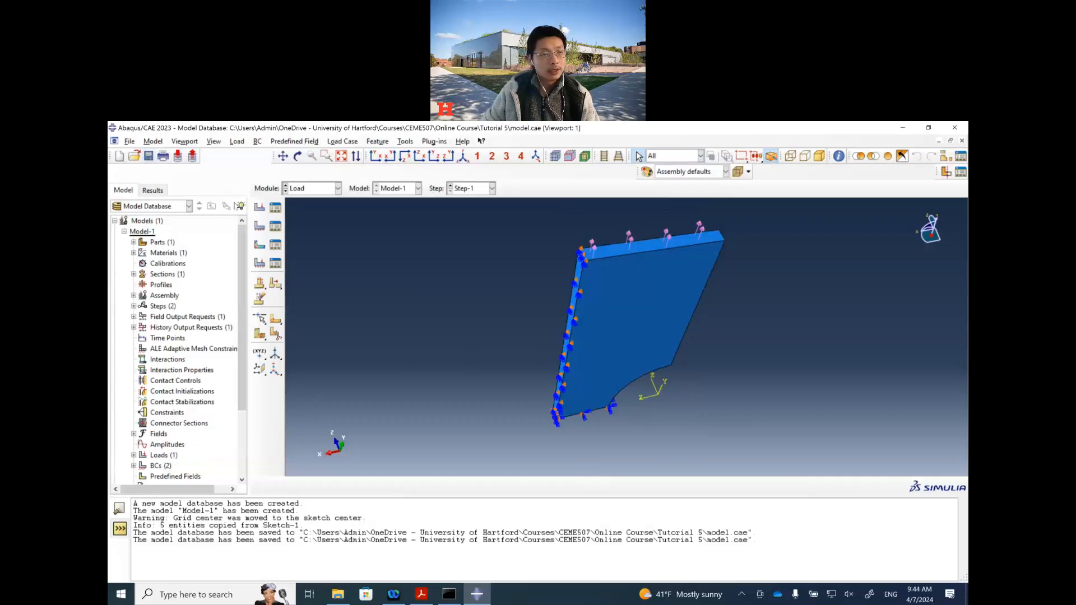
{"action": "left_click", "coordinate": [338, 189]}
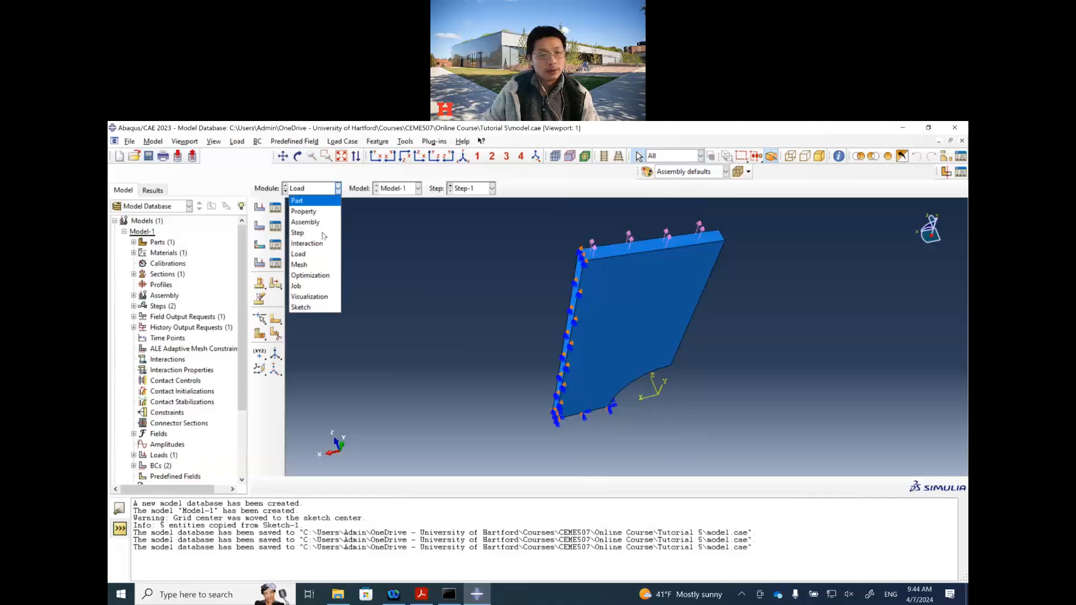
{"action": "left_click", "coordinate": [299, 265]}
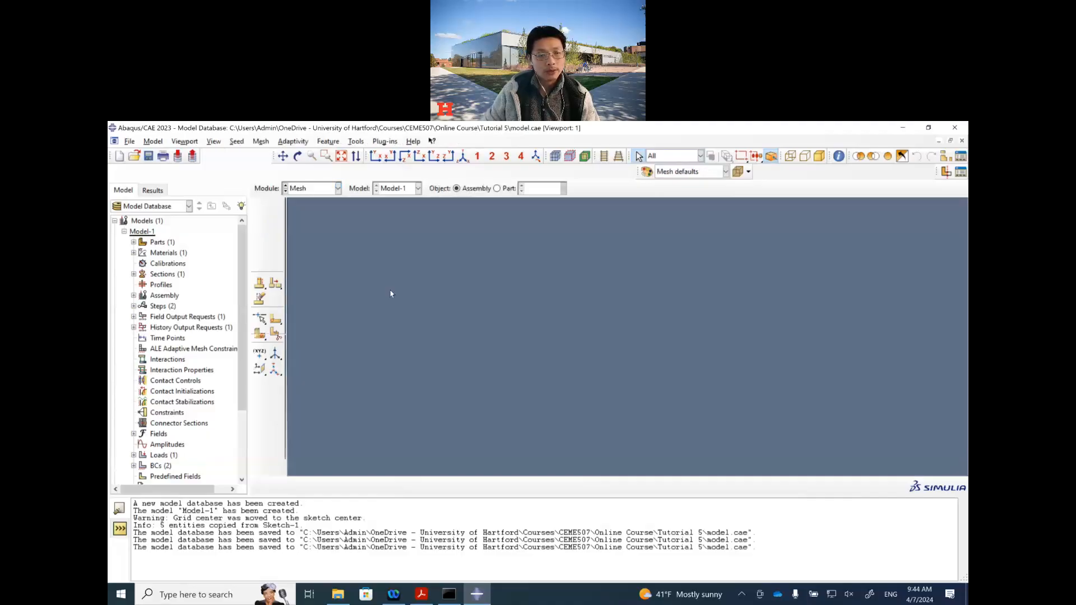
{"action": "left_click", "coordinate": [376, 157]}
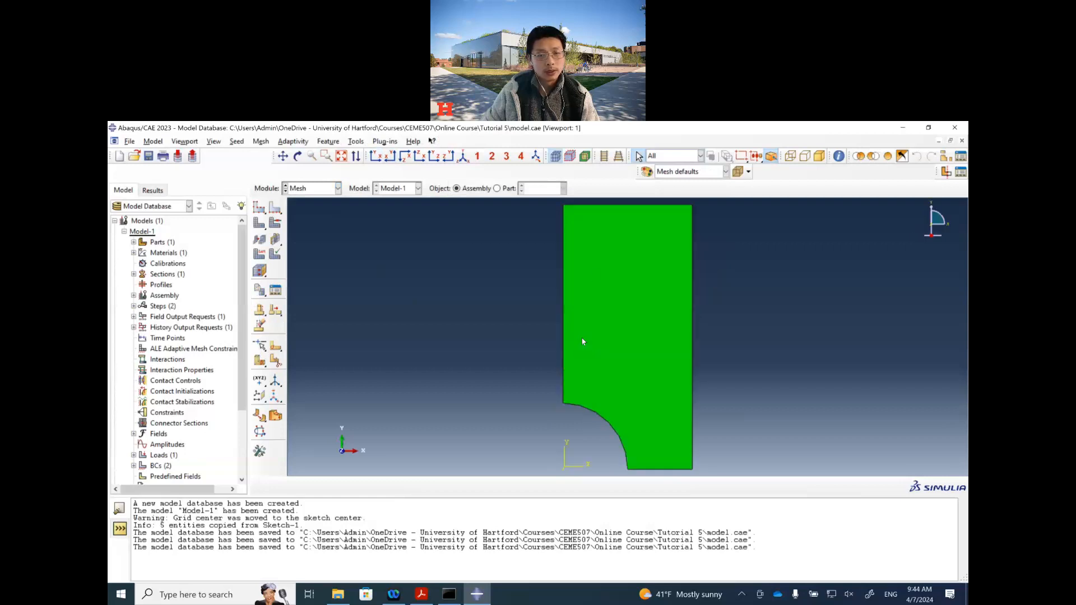
Switch to Abaqus Tutorial 5.pdf and review the instructions for the Load and Mesh modules.
{"action": "left_click", "coordinate": [422, 595]}
{"action": "scroll", "coordinate": [574, 364], "scroll_direction": "down", "scroll_amount": 5}
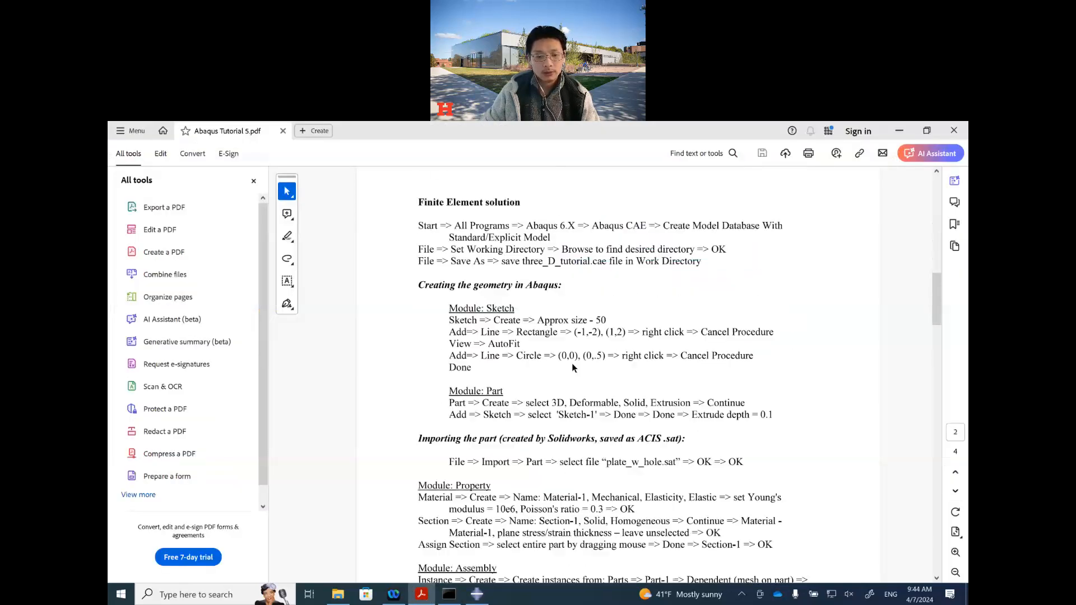
{"action": "scroll", "coordinate": [573, 366], "scroll_direction": "down", "scroll_amount": 4}
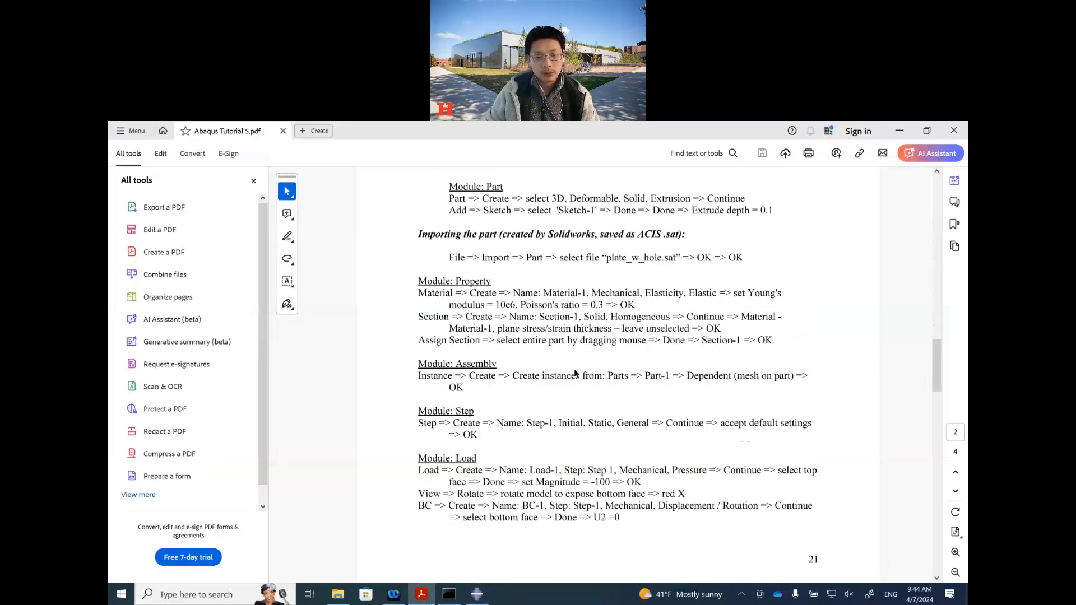
{"action": "scroll", "coordinate": [576, 372], "scroll_direction": "down", "scroll_amount": 8}
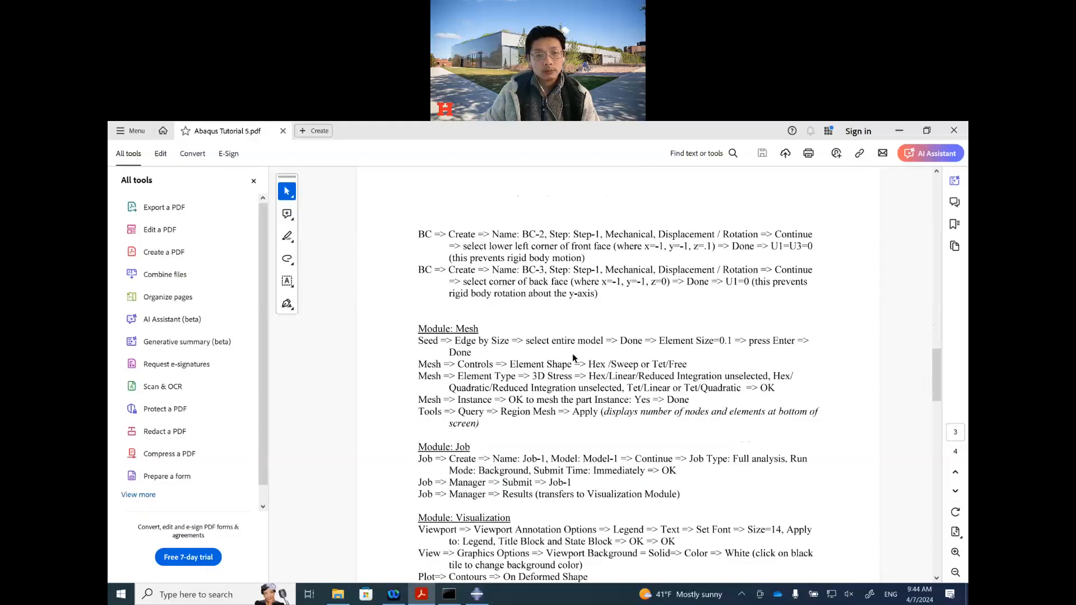
{"action": "scroll", "coordinate": [575, 354], "scroll_direction": "up", "scroll_amount": 8}
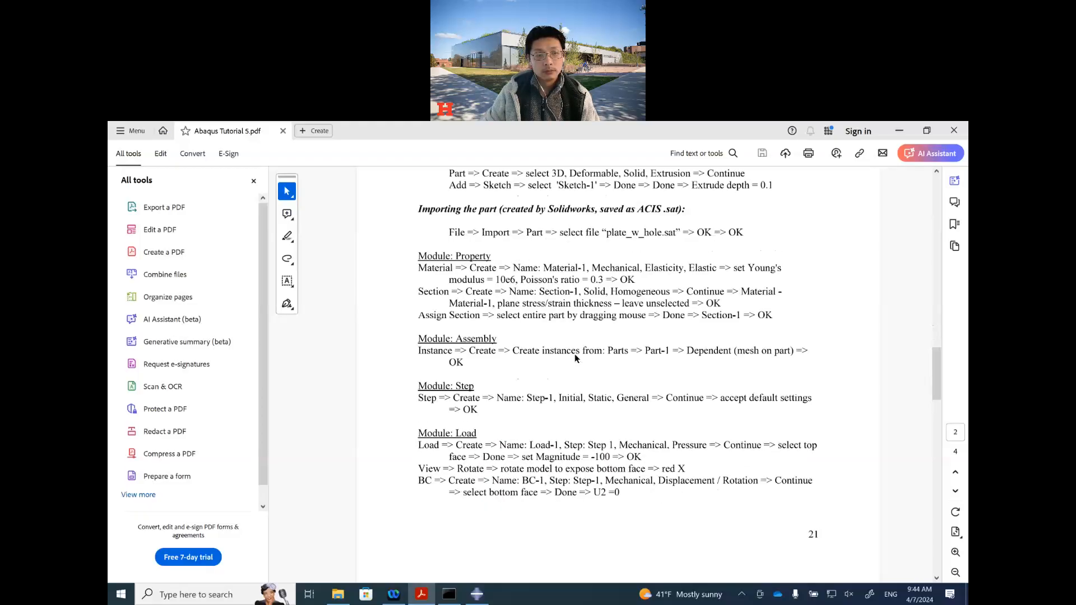
{"action": "scroll", "coordinate": [577, 355], "scroll_direction": "down", "scroll_amount": 8}
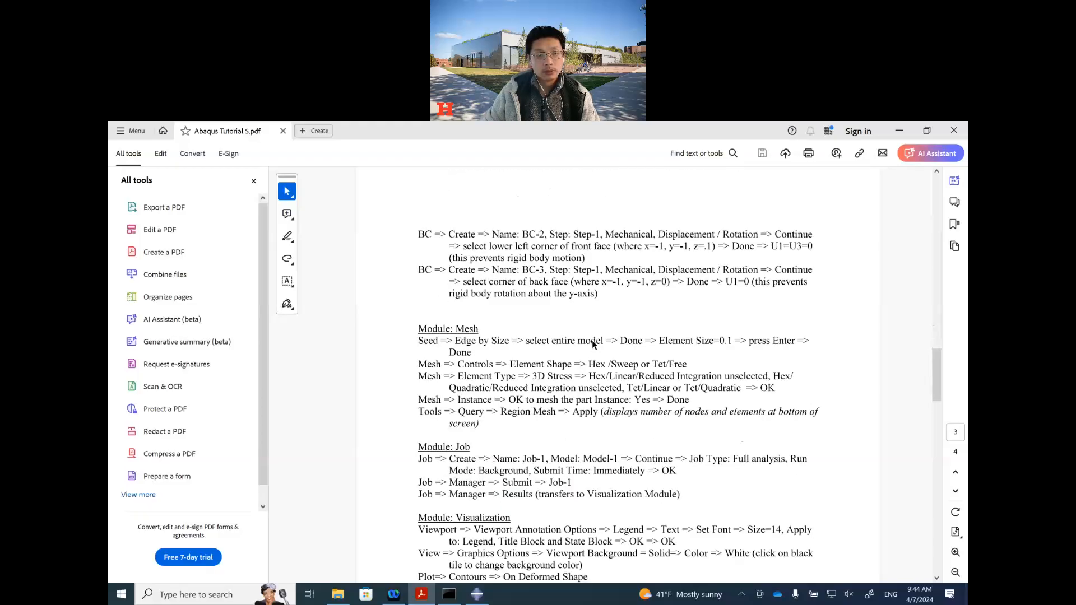
{"action": "scroll", "coordinate": [593, 344], "scroll_direction": "up", "scroll_amount": 8}
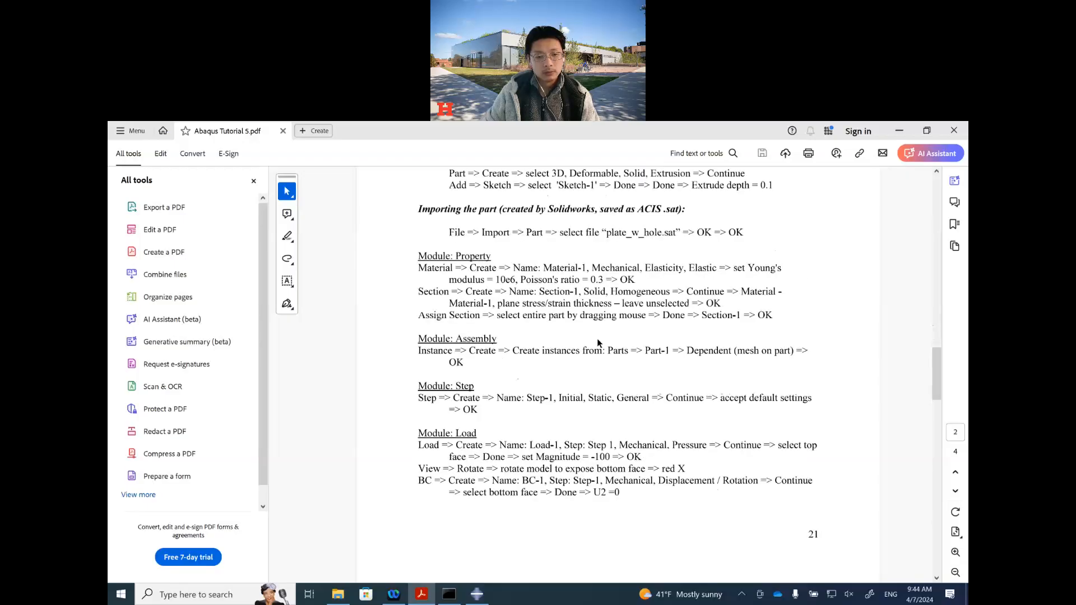
{"action": "scroll", "coordinate": [597, 340], "scroll_direction": "down", "scroll_amount": 8}
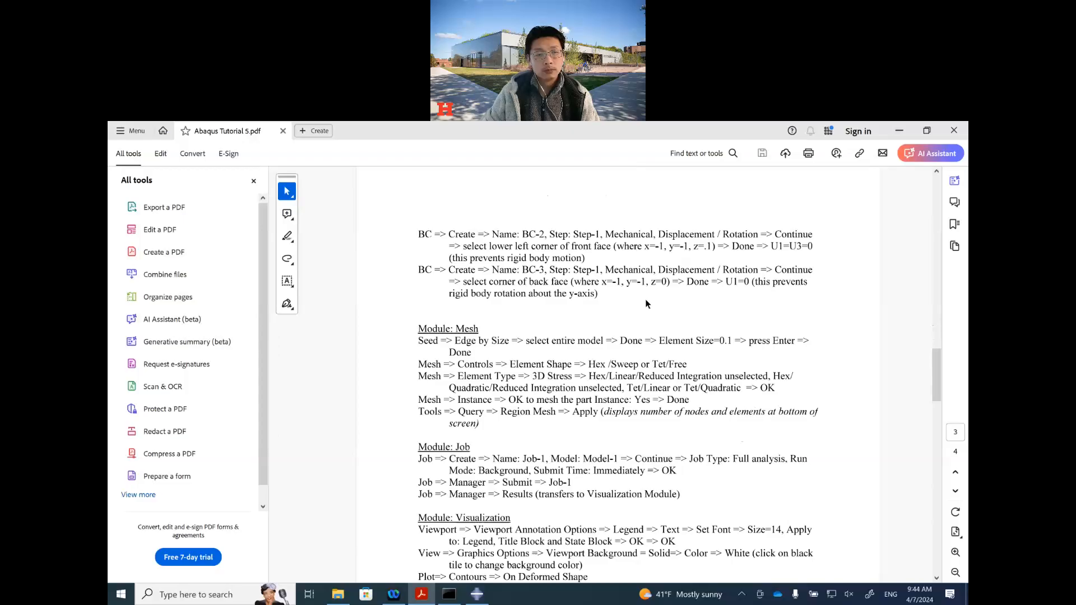
Examine the tutorial PDF's Mesh module instructions and its comparison of linear and quadratic results for tet and quad elements.
{"action": "scroll", "coordinate": [640, 297], "scroll_direction": "down", "scroll_amount": 1}
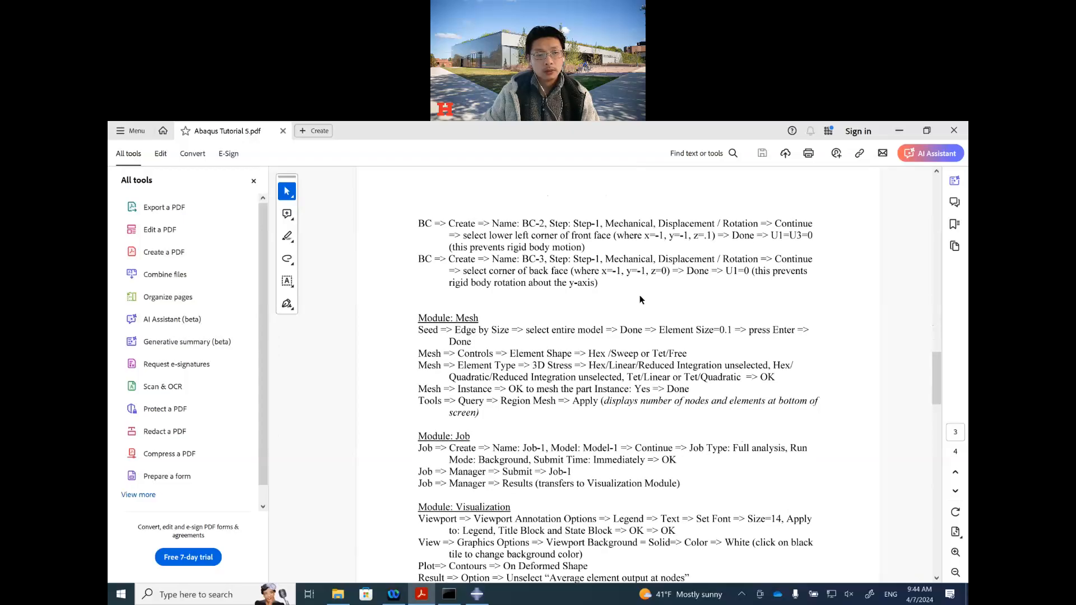
{"action": "scroll", "coordinate": [616, 301], "scroll_direction": "down", "scroll_amount": 1}
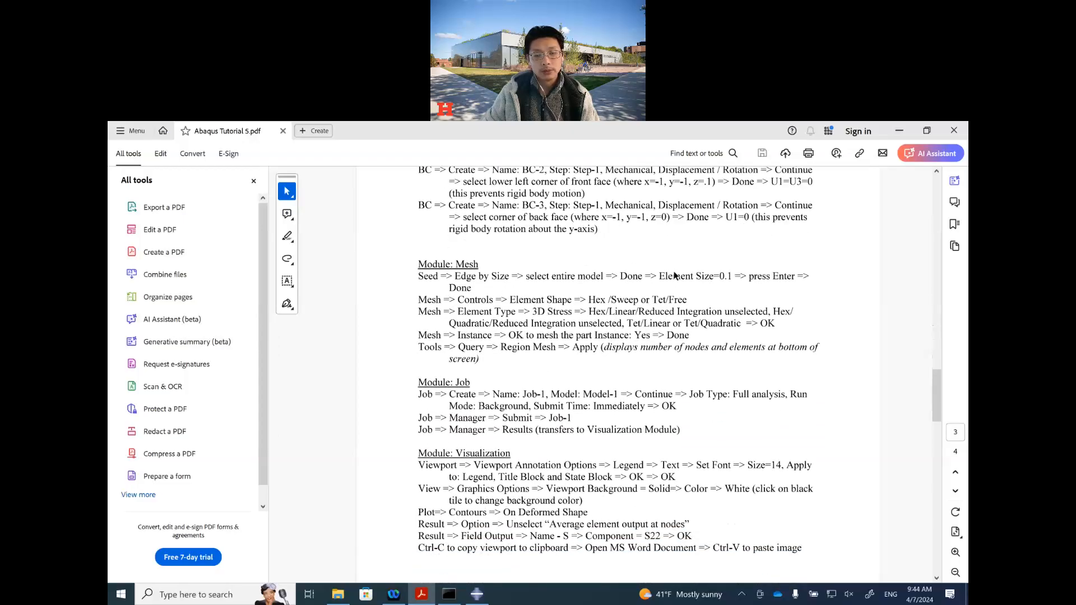
{"action": "scroll", "coordinate": [512, 300], "scroll_direction": "down", "scroll_amount": 1}
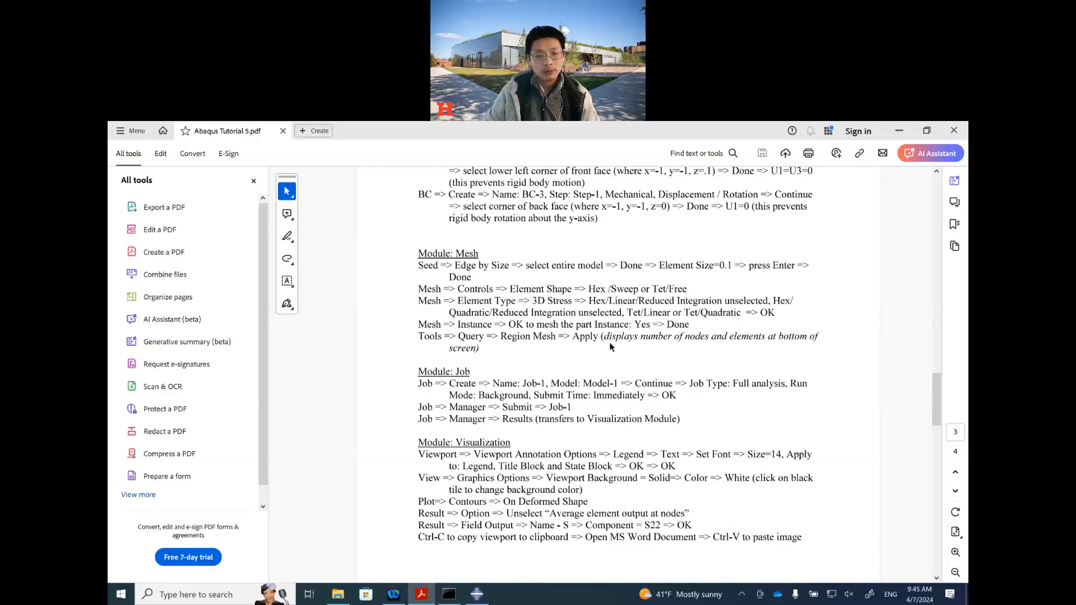
{"action": "scroll", "coordinate": [623, 358], "scroll_direction": "down", "scroll_amount": 1}
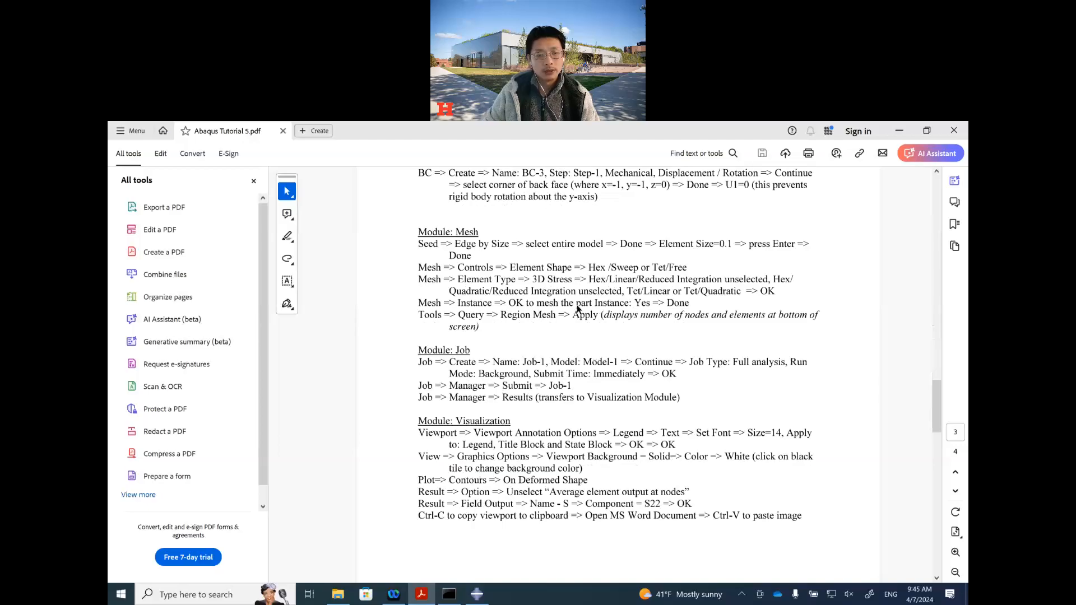
{"action": "left_click_drag", "start_coordinate": [938, 399], "coordinate": [939, 472]}
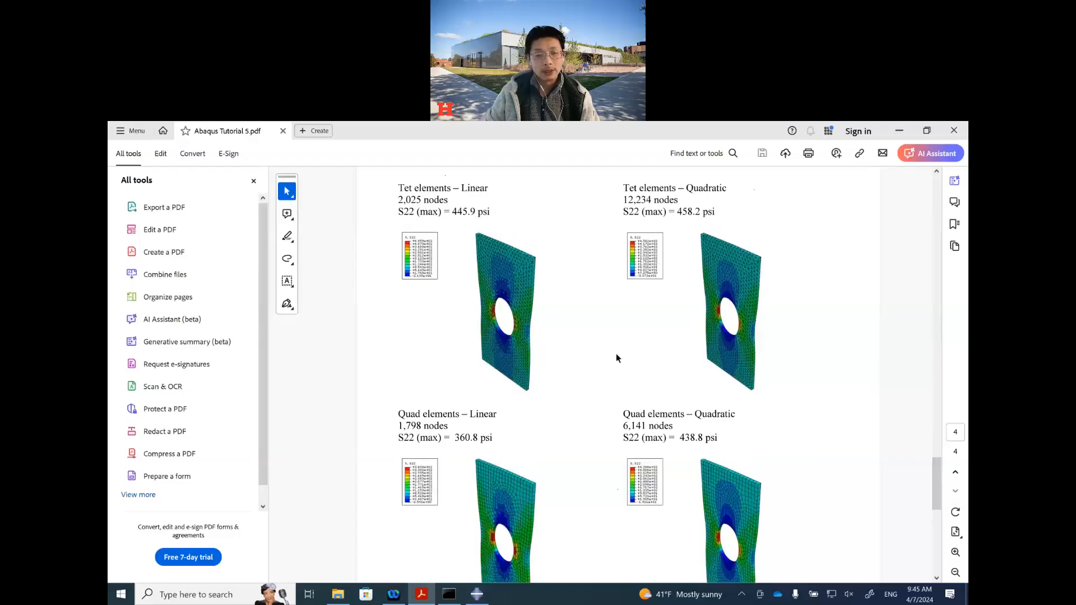
{"action": "scroll", "coordinate": [598, 422], "scroll_direction": "up", "scroll_amount": 2}
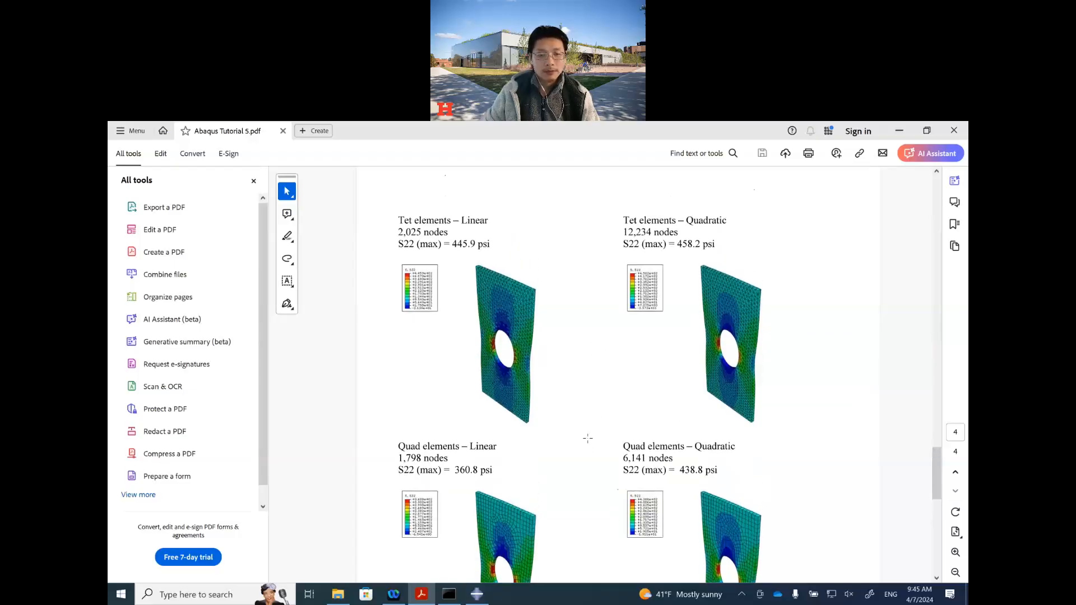
{"action": "scroll", "coordinate": [588, 440], "scroll_direction": "up", "scroll_amount": 1}
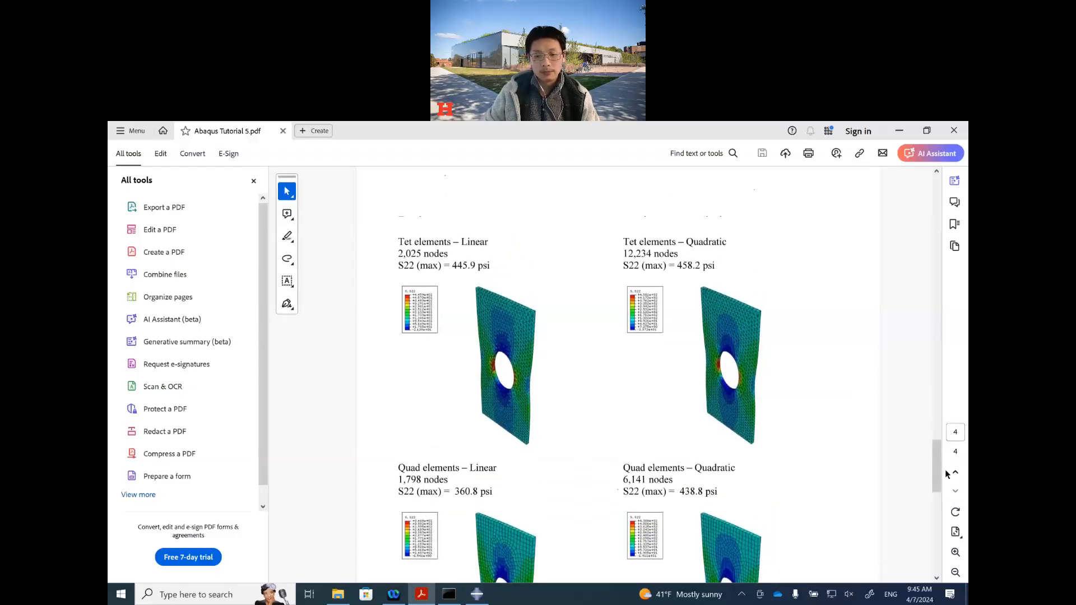
{"action": "left_click_drag", "start_coordinate": [940, 478], "coordinate": [945, 413]}
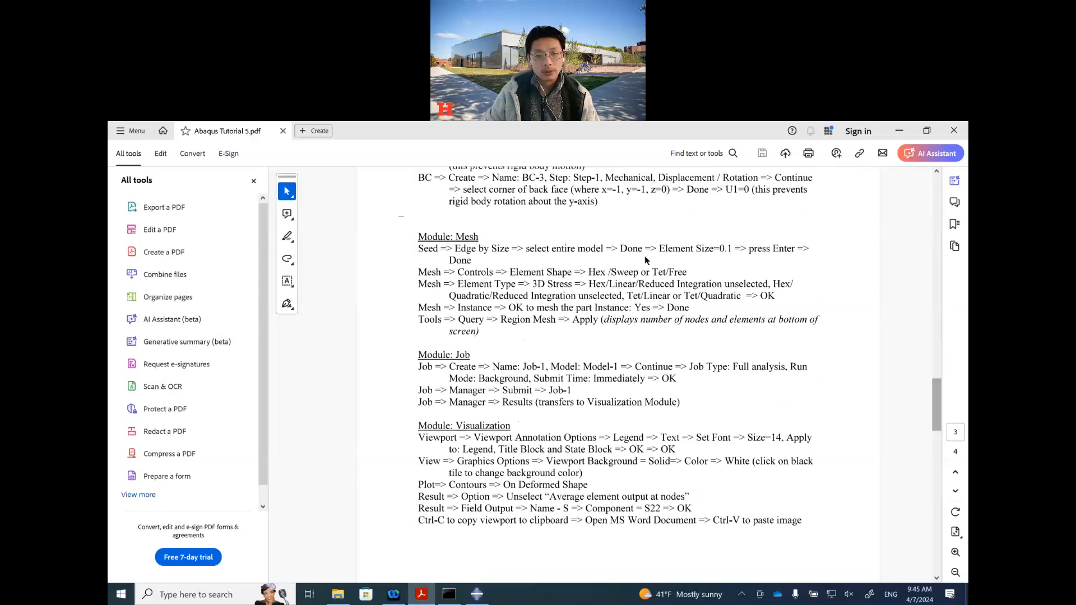
Switch to Abaqus/CAE and seed the plate instance with an approximate global size of 0.1 and curvature control on.
{"action": "left_click", "coordinate": [478, 595]}
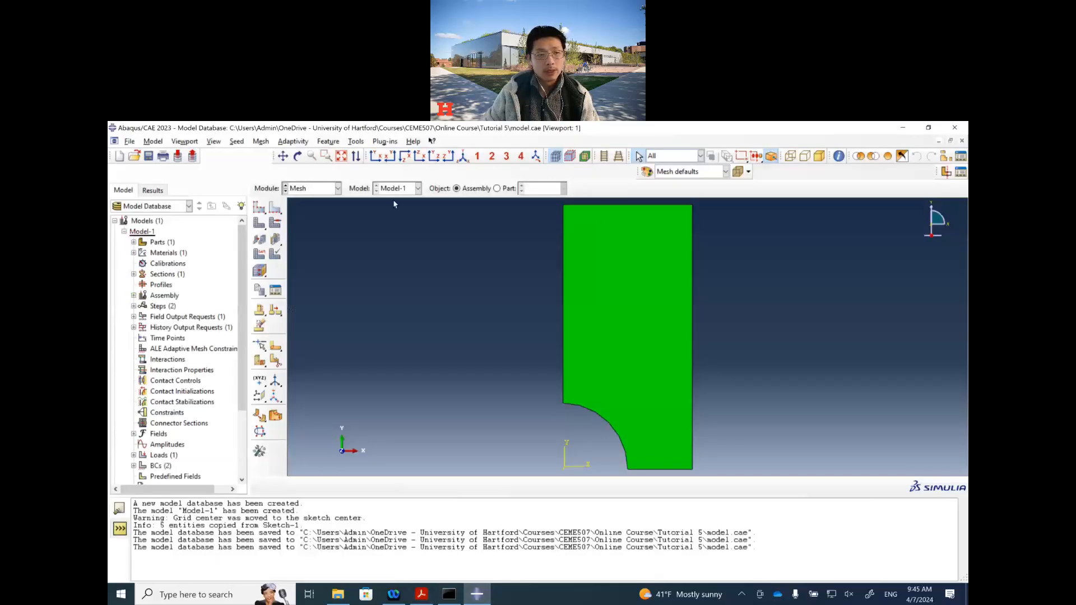
{"action": "left_click", "coordinate": [259, 211]}
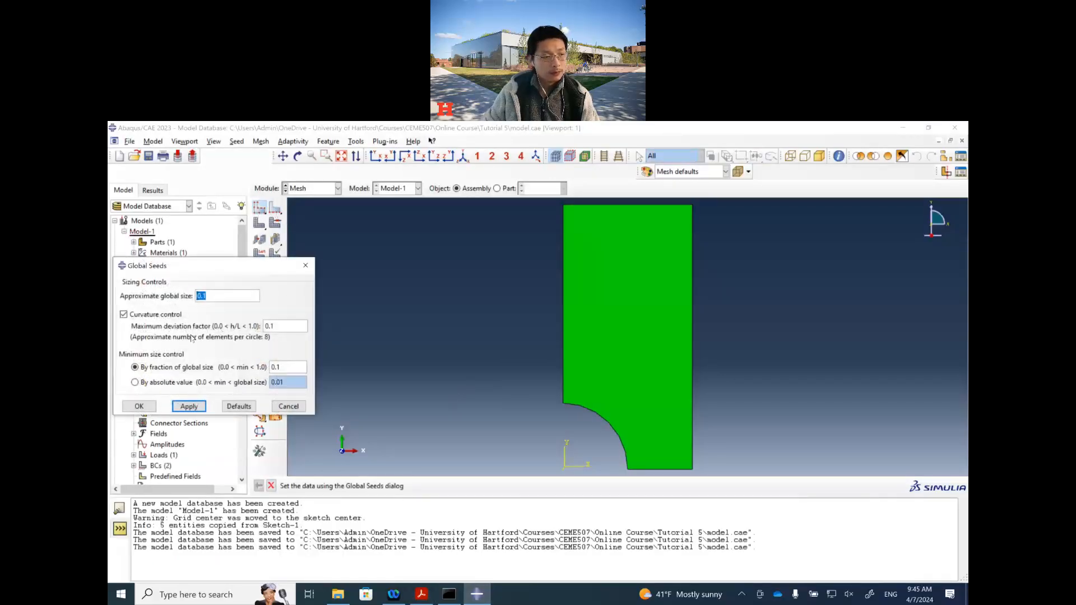
{"action": "left_click", "coordinate": [141, 406]}
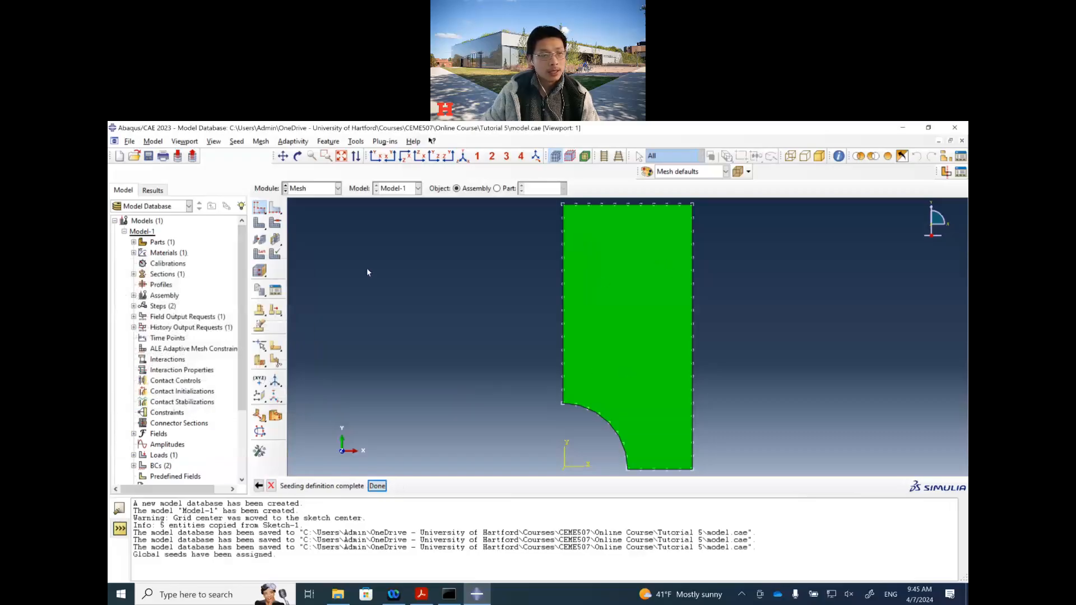
Assign a tetrahedral element type from the Standard library's 3D Stress family to the whole quarter plate.
{"action": "left_click", "coordinate": [263, 258]}
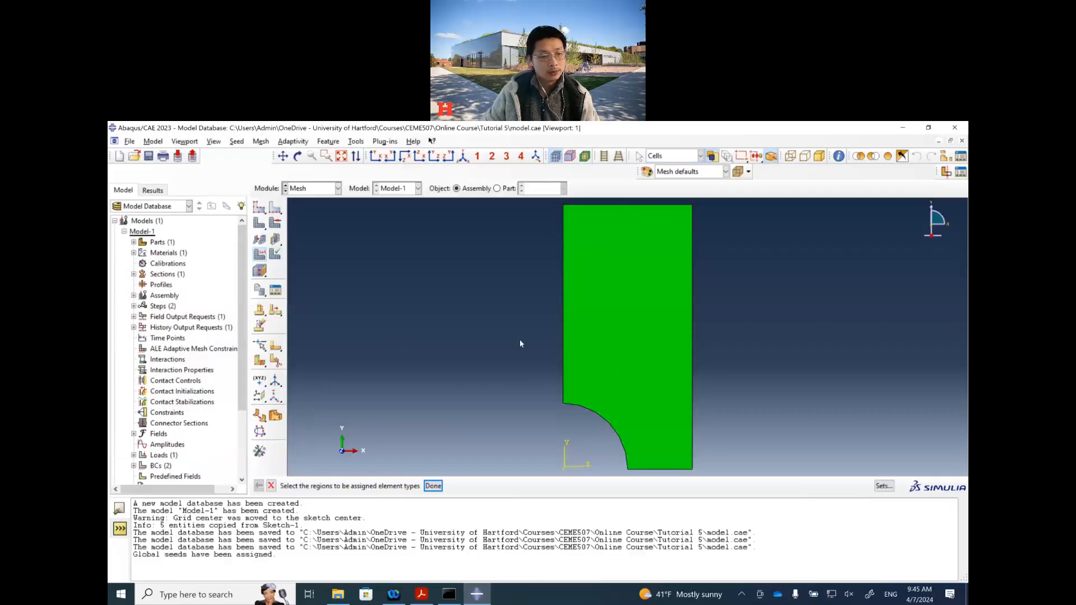
{"action": "left_click", "coordinate": [593, 334]}
{"action": "left_click", "coordinate": [439, 487]}
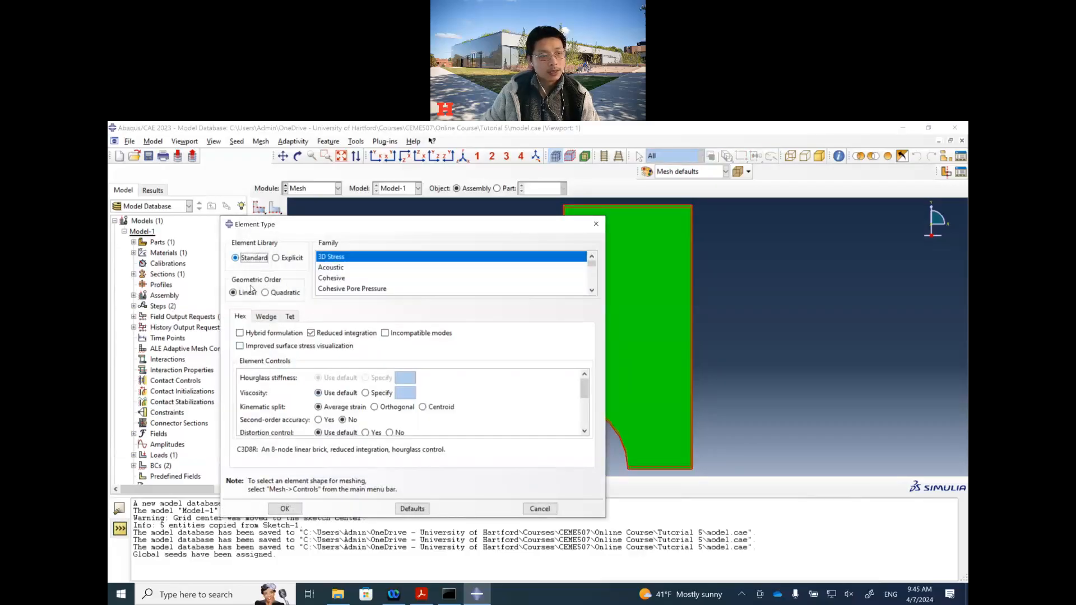
{"action": "left_click", "coordinate": [290, 318]}
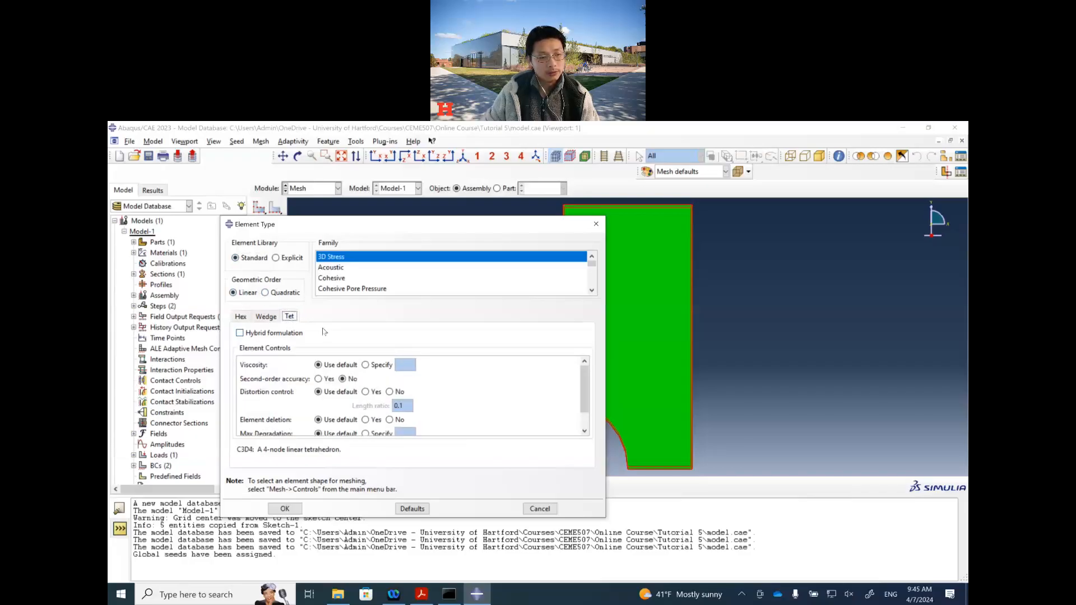
{"action": "left_click", "coordinate": [285, 508]}
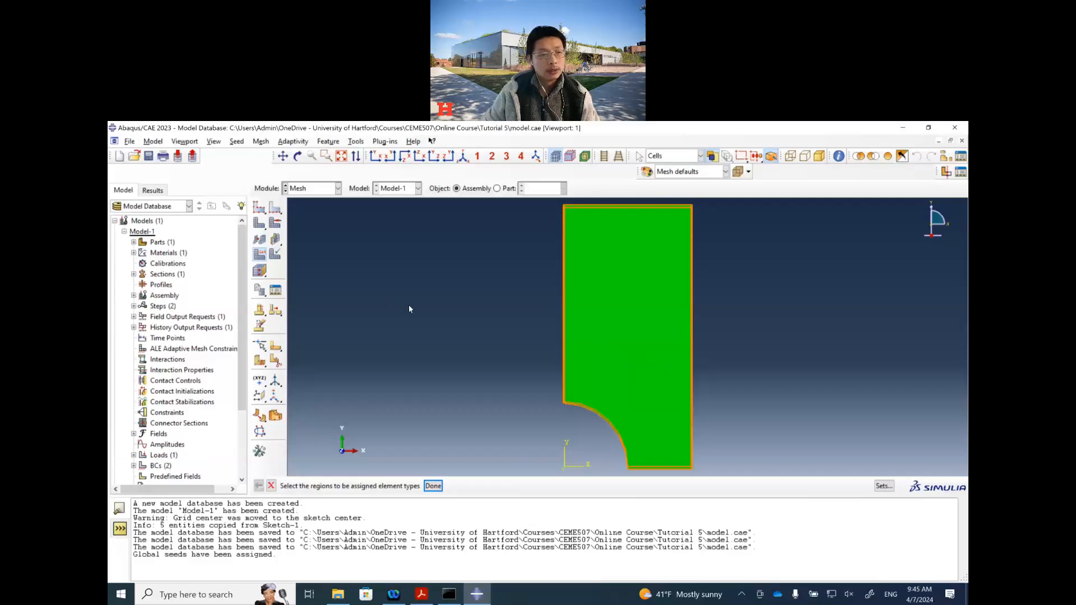
Check the tutorial PDF's mesh control options and set the plate's element shape to Tet with the Free technique and default algorithm.
{"action": "left_click", "coordinate": [275, 223]}
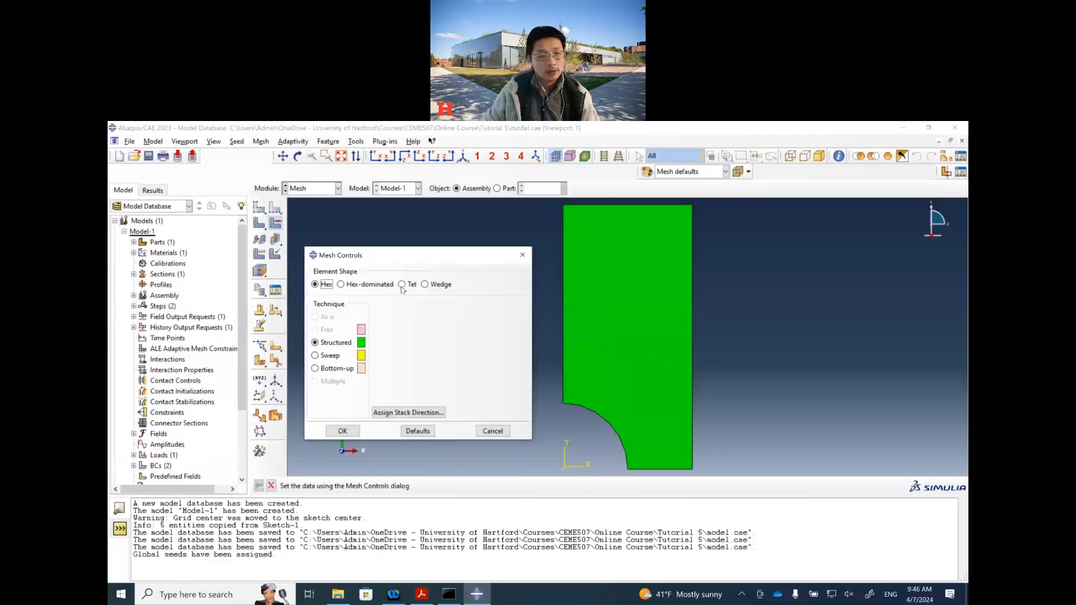
{"action": "left_click", "coordinate": [422, 594]}
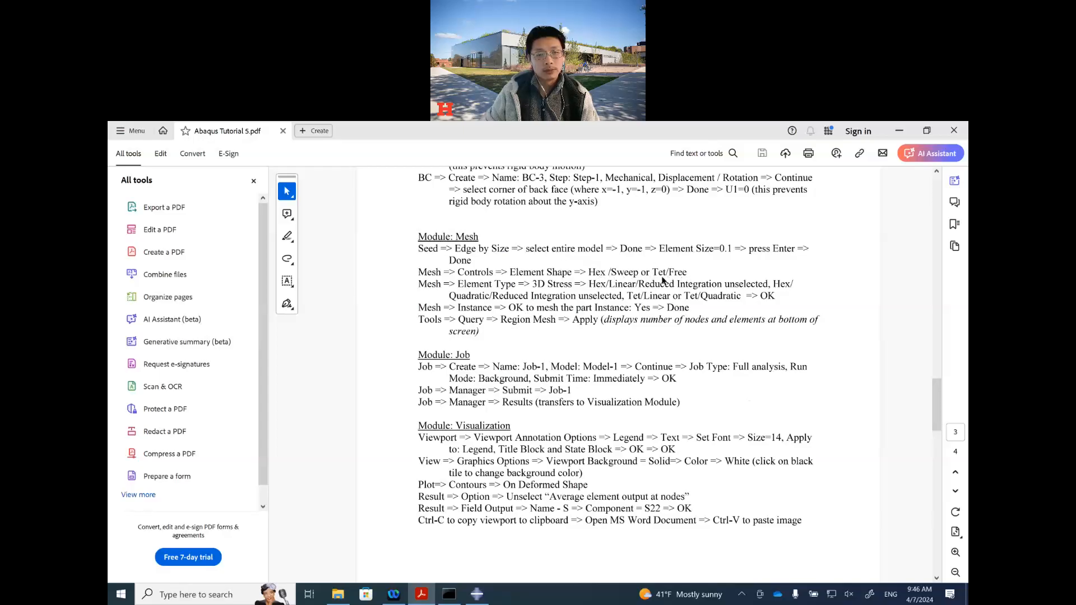
{"action": "left_click", "coordinate": [477, 595]}
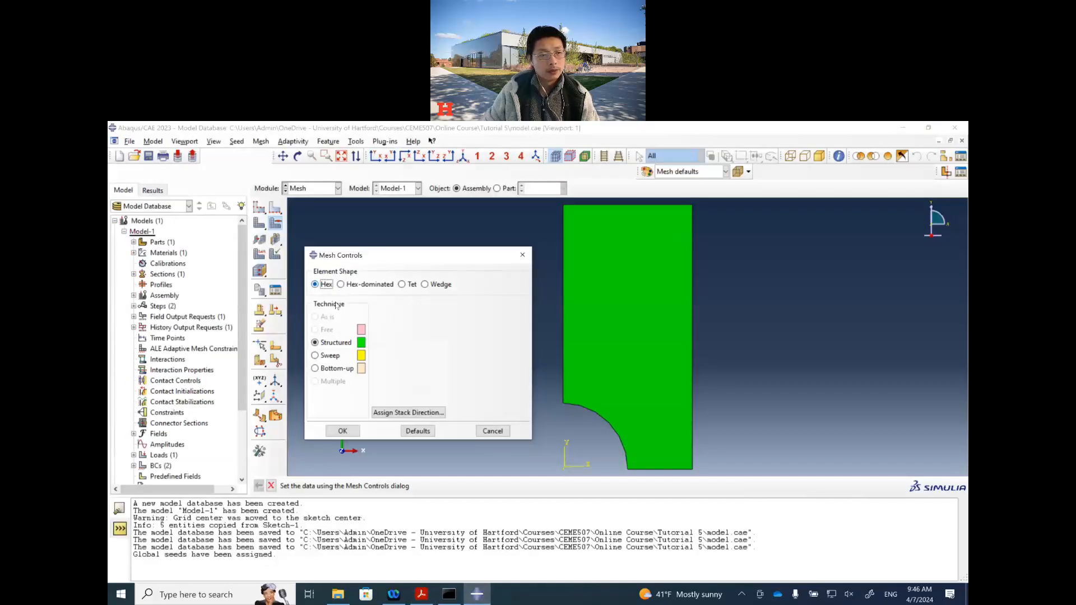
{"action": "left_click", "coordinate": [318, 356]}
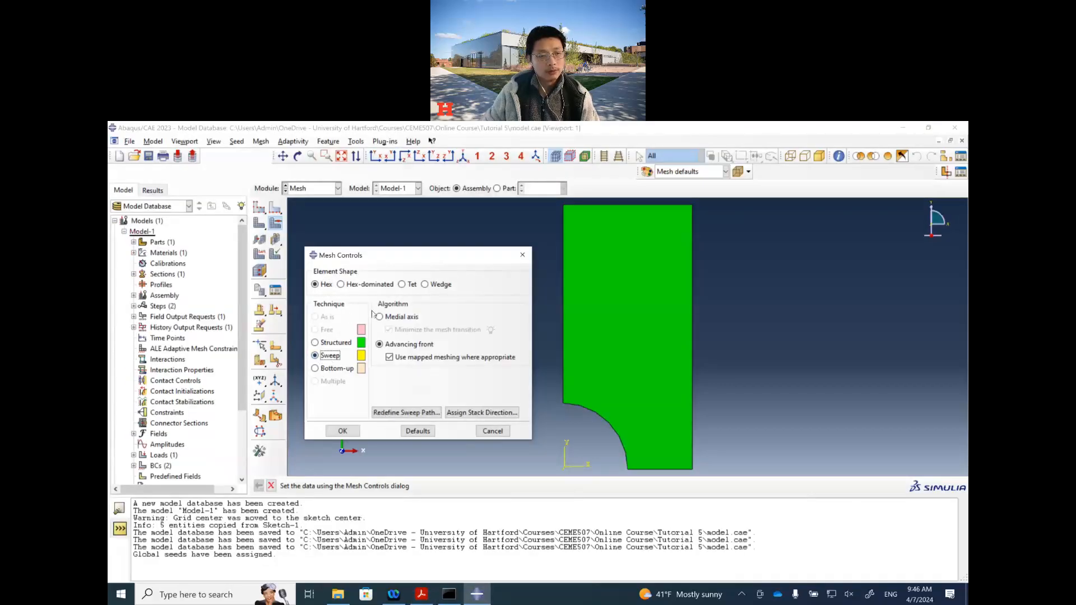
{"action": "left_click", "coordinate": [404, 286]}
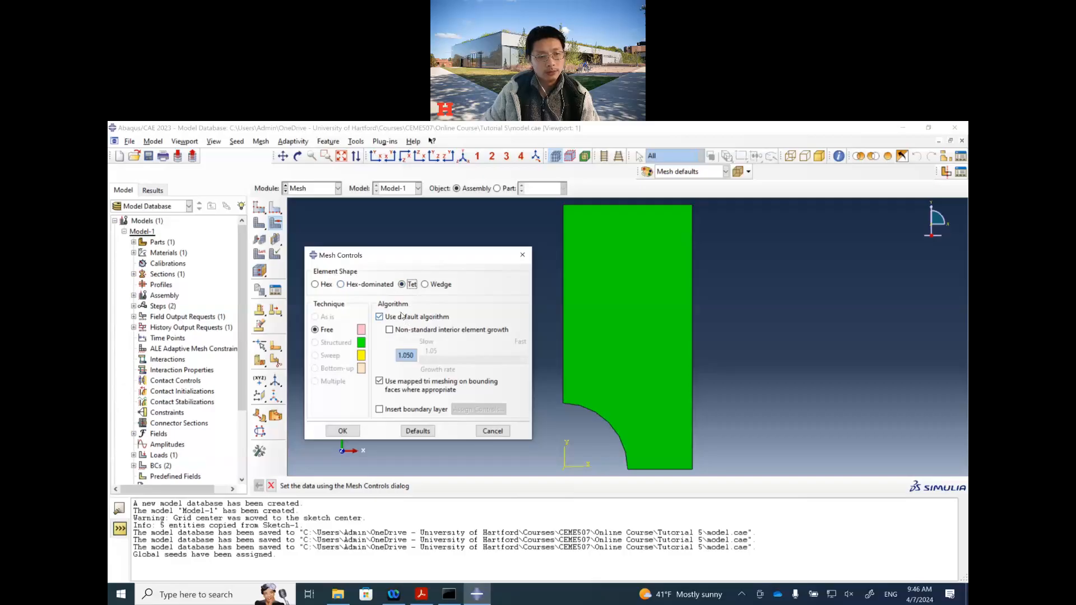
{"action": "left_click", "coordinate": [342, 431]}
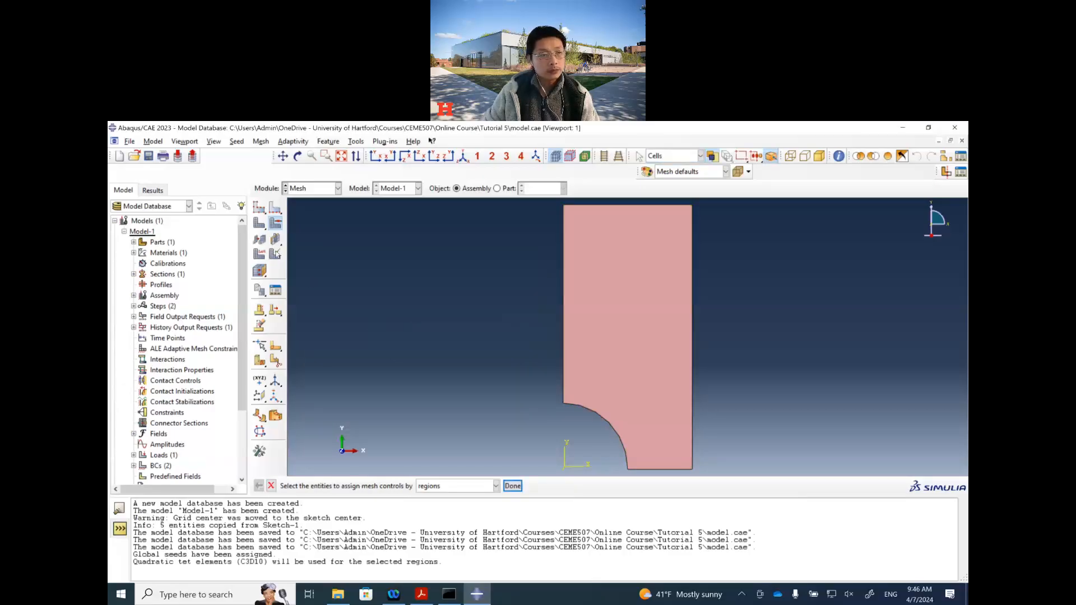
Mesh the quarter plate part instance and inspect the generated tetrahedral mesh.
{"action": "left_click", "coordinate": [259, 223]}
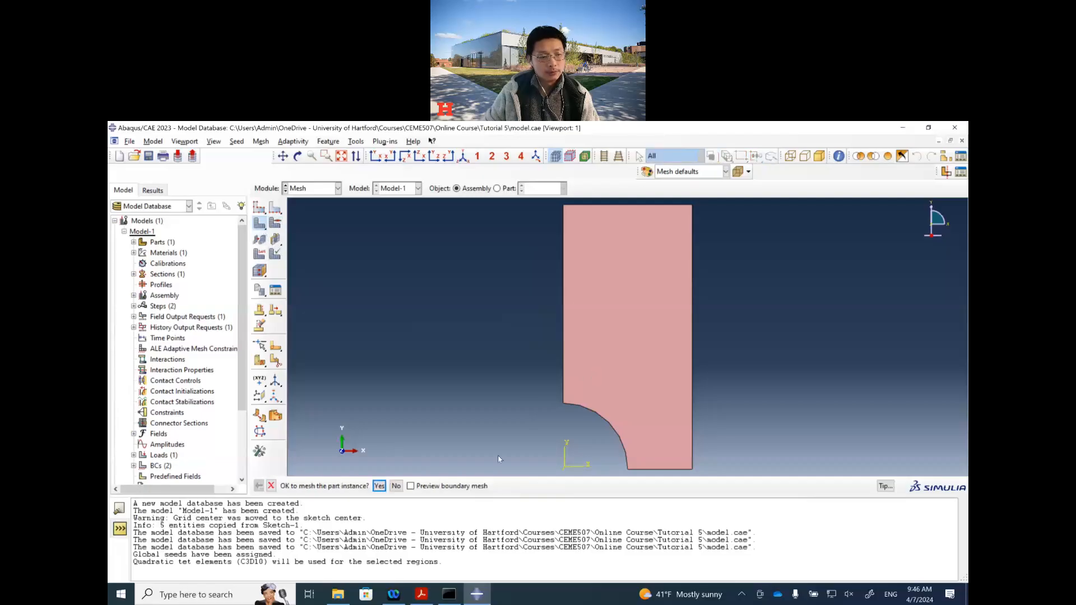
{"action": "left_click", "coordinate": [379, 486]}
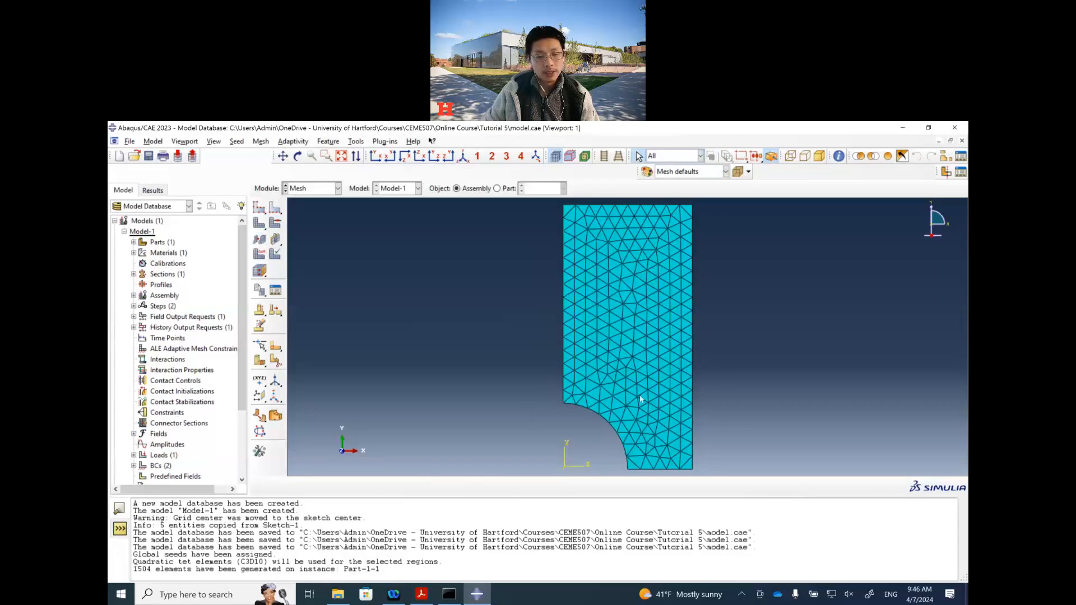
{"action": "left_click", "coordinate": [213, 143]}
{"action": "left_click", "coordinate": [226, 177]}
{"action": "left_click_drag", "start_coordinate": [636, 370], "coordinate": [586, 365]}
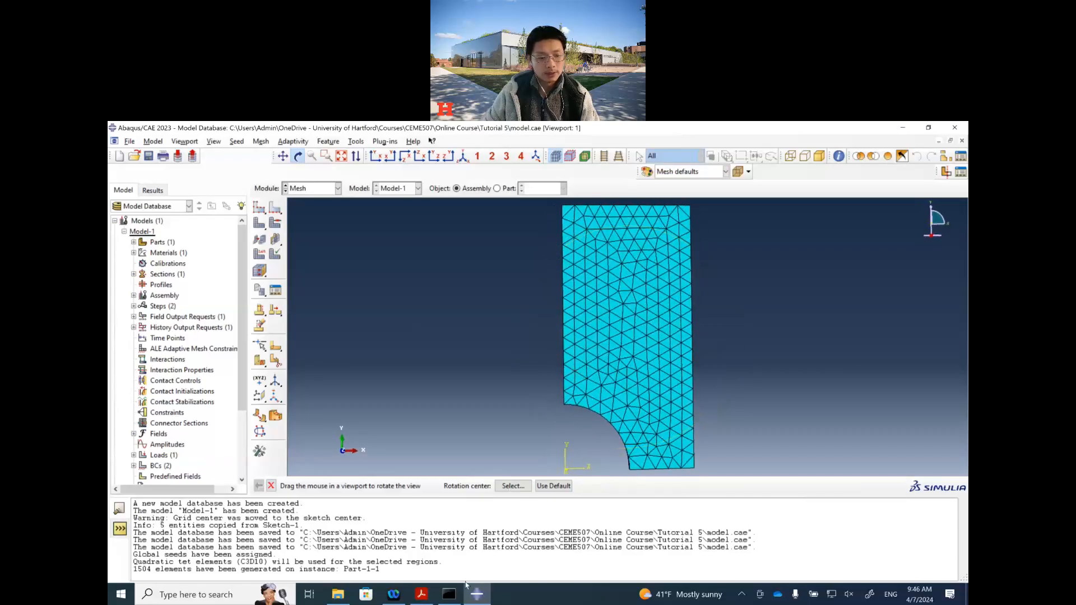
Switch to Abaqus Tutorial 5.pdf to review the Job and Visualization module instructions, and return to Abaqus/CAE.
{"action": "left_click", "coordinate": [430, 600]}
{"action": "scroll", "coordinate": [550, 496], "scroll_direction": "down", "scroll_amount": 3}
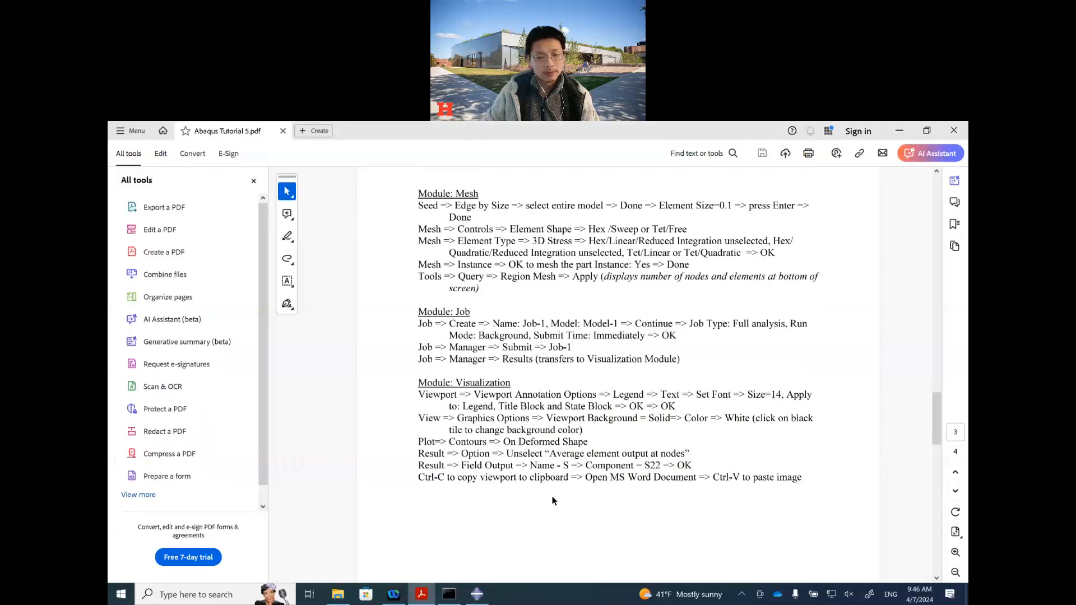
{"action": "scroll", "coordinate": [555, 503], "scroll_direction": "down", "scroll_amount": 10}
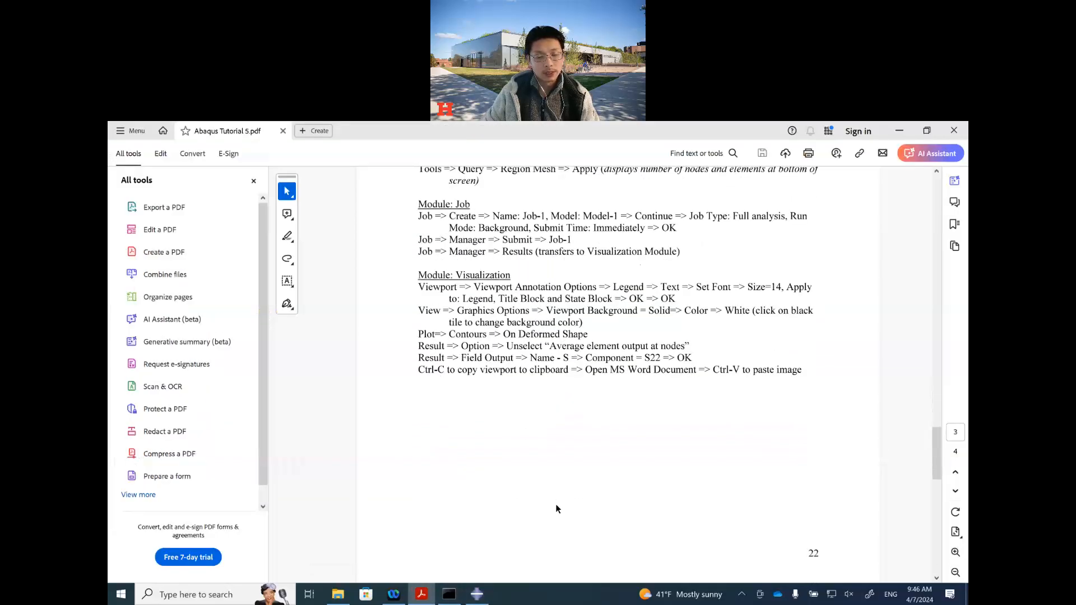
{"action": "left_click", "coordinate": [477, 594]}
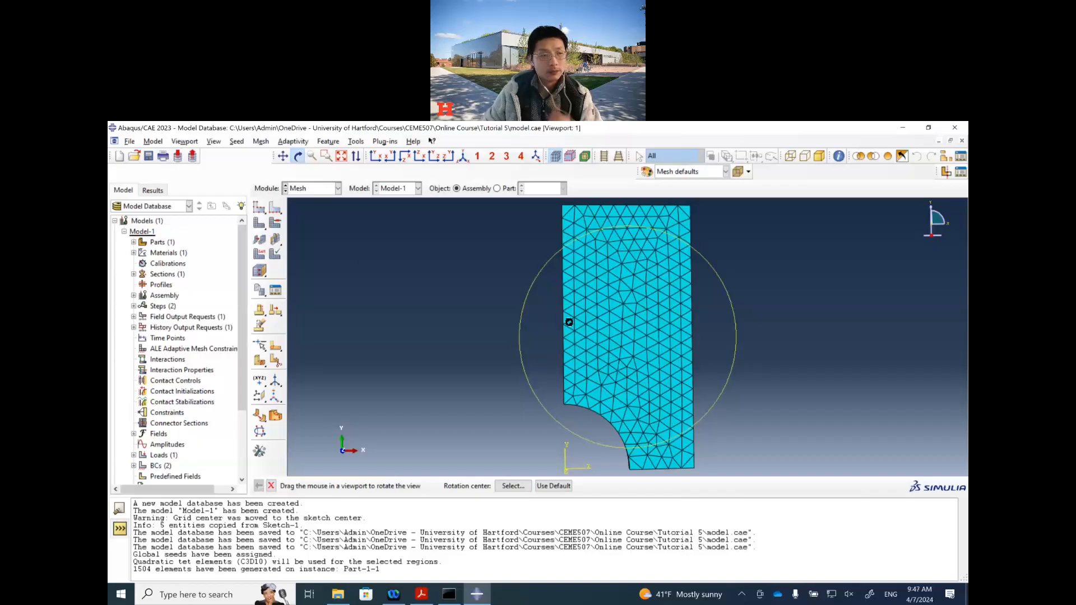
Save the model database and switch to the Job module.
{"action": "left_click", "coordinate": [312, 190]}
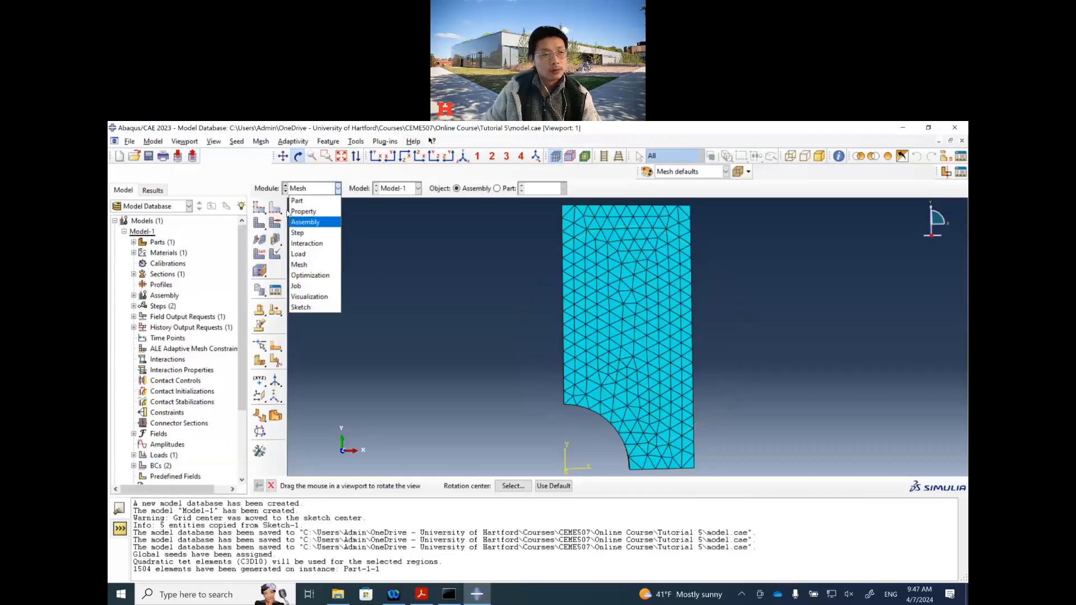
{"action": "left_click", "coordinate": [153, 158]}
{"action": "left_click", "coordinate": [149, 157]}
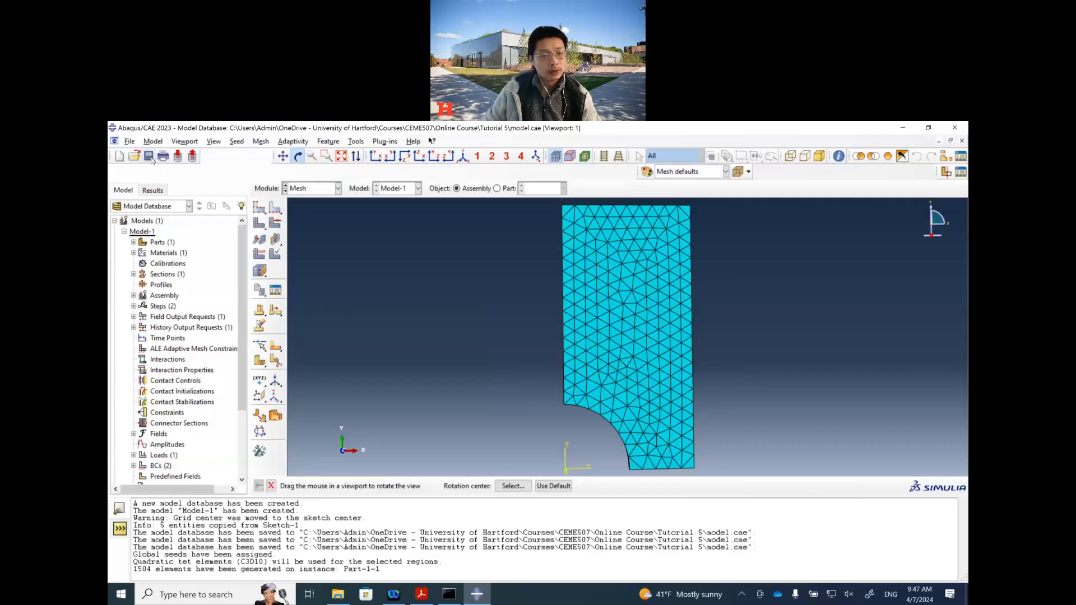
{"action": "left_click", "coordinate": [312, 189]}
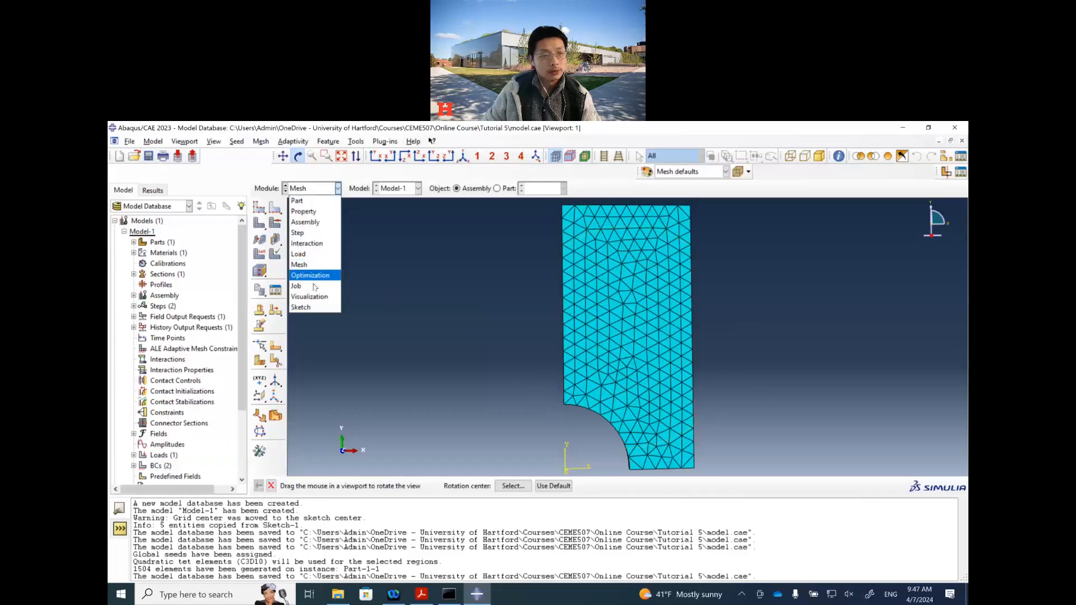
{"action": "left_click", "coordinate": [314, 283]}
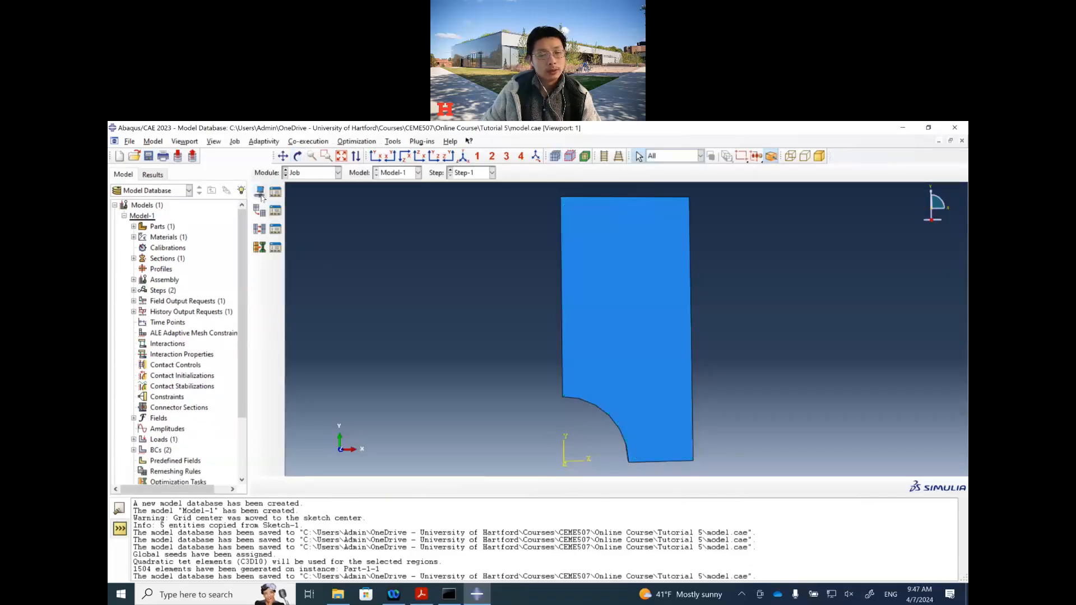
Create Job-1 from Model-1 as a full analysis run in the background with immediate submission, and open the Job Manager.
{"action": "left_click", "coordinate": [261, 194]}
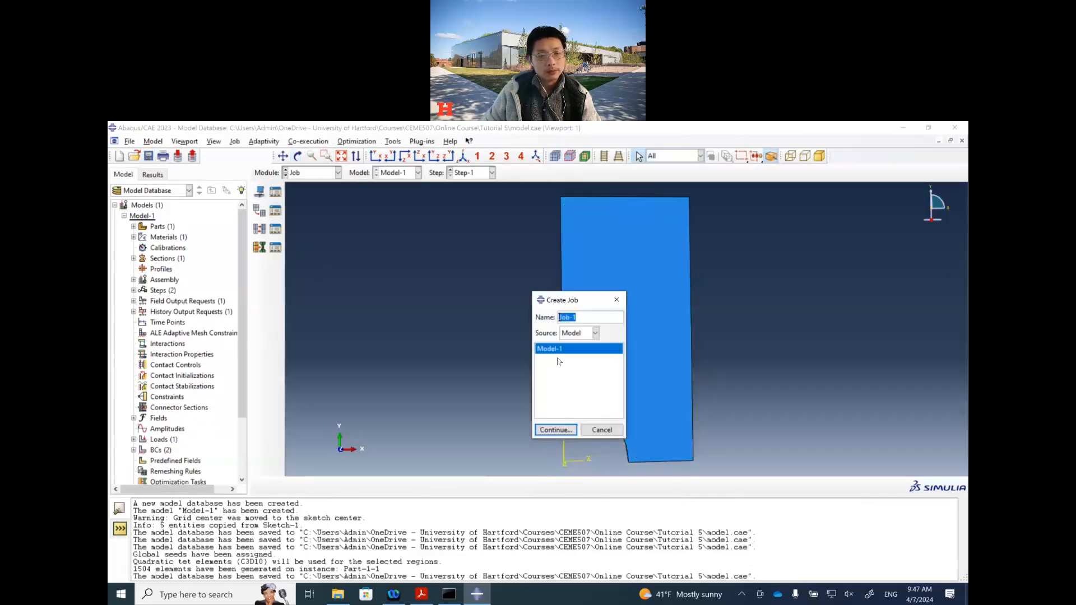
{"action": "left_click", "coordinate": [569, 431]}
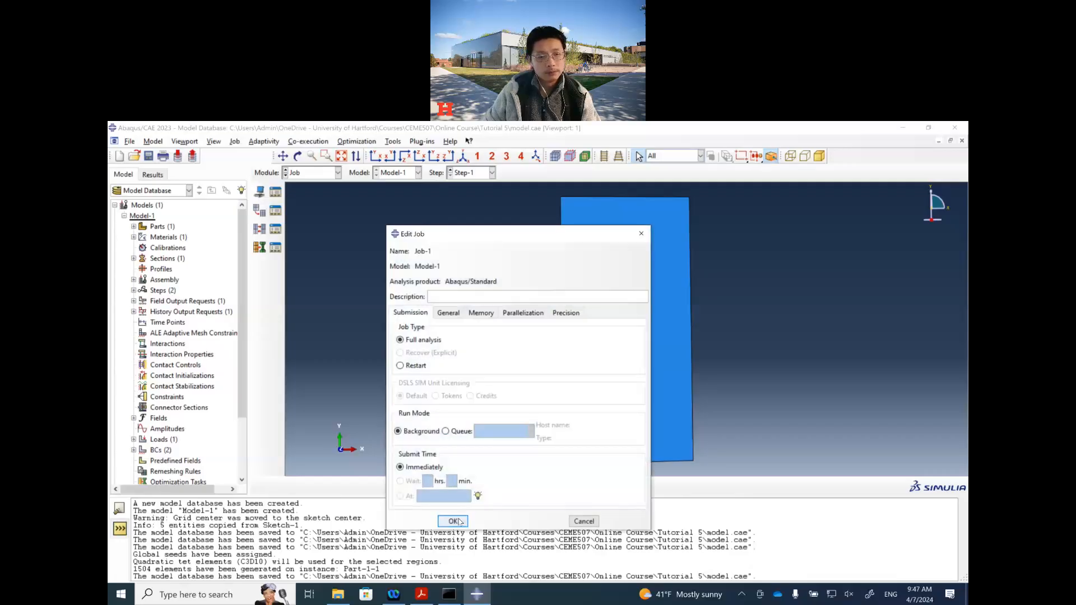
{"action": "left_click", "coordinate": [453, 520]}
{"action": "left_click", "coordinate": [321, 175]}
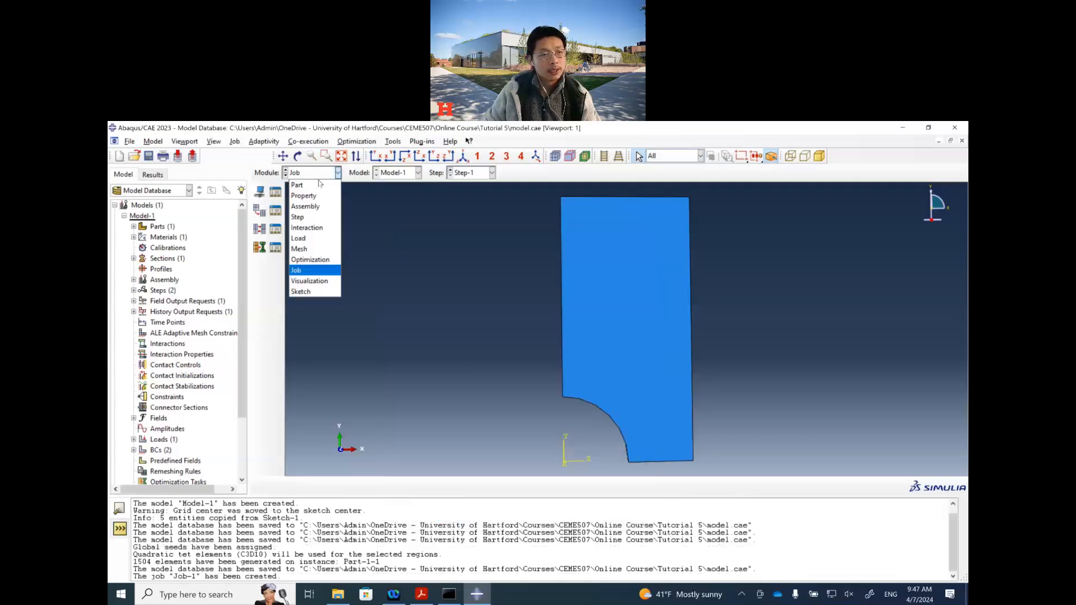
{"action": "left_click", "coordinate": [275, 192]}
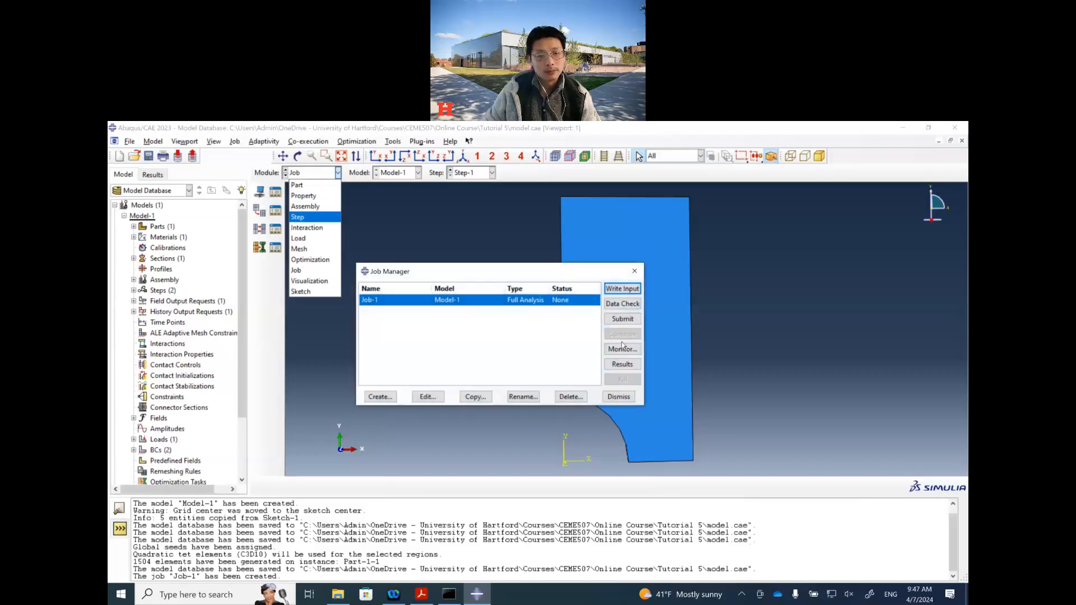
Submit Job-1 for analysis and open its results in the Visualization module once it completes.
{"action": "left_click", "coordinate": [629, 323]}
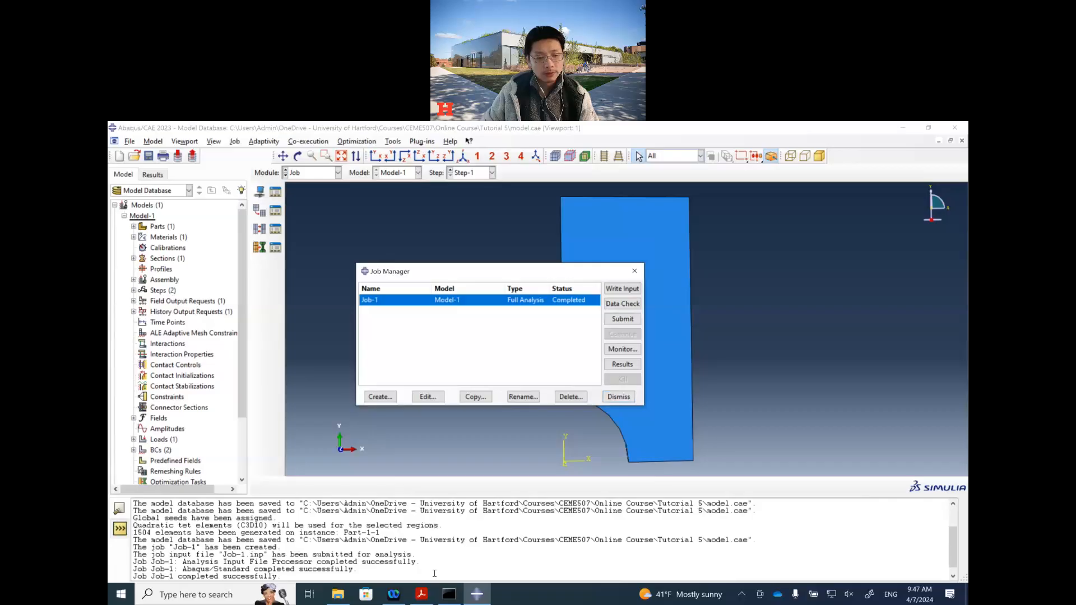
{"action": "left_click", "coordinate": [633, 366]}
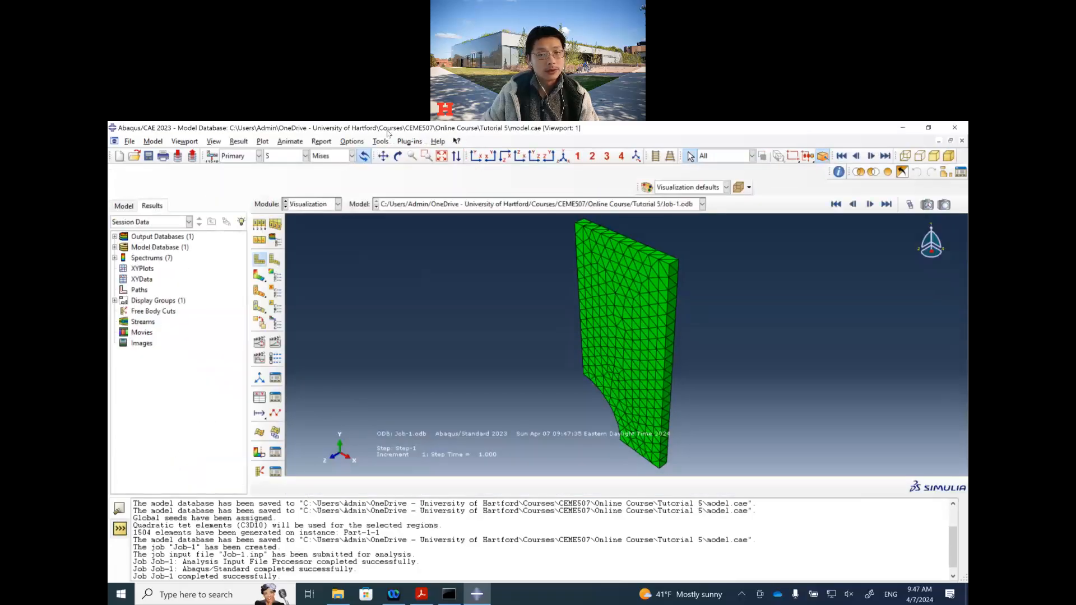
{"action": "left_click", "coordinate": [445, 132]}
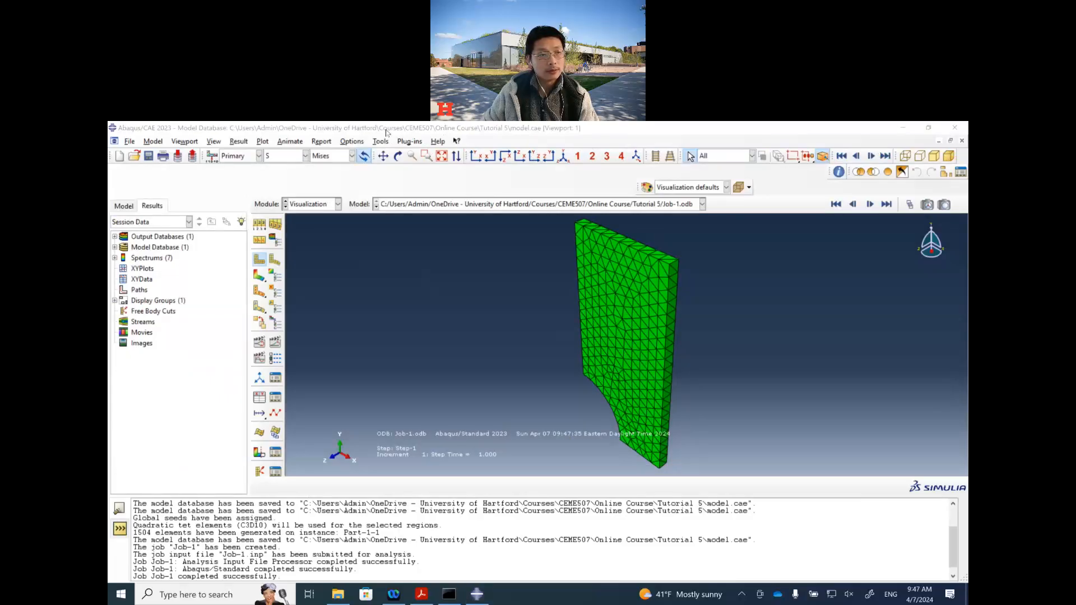
Plot contours on the deformed plate, consult the results in Abaqus Tutorial 5.pdf, and return to Abaqus/CAE to display stress component S22.
{"action": "left_click", "coordinate": [259, 276]}
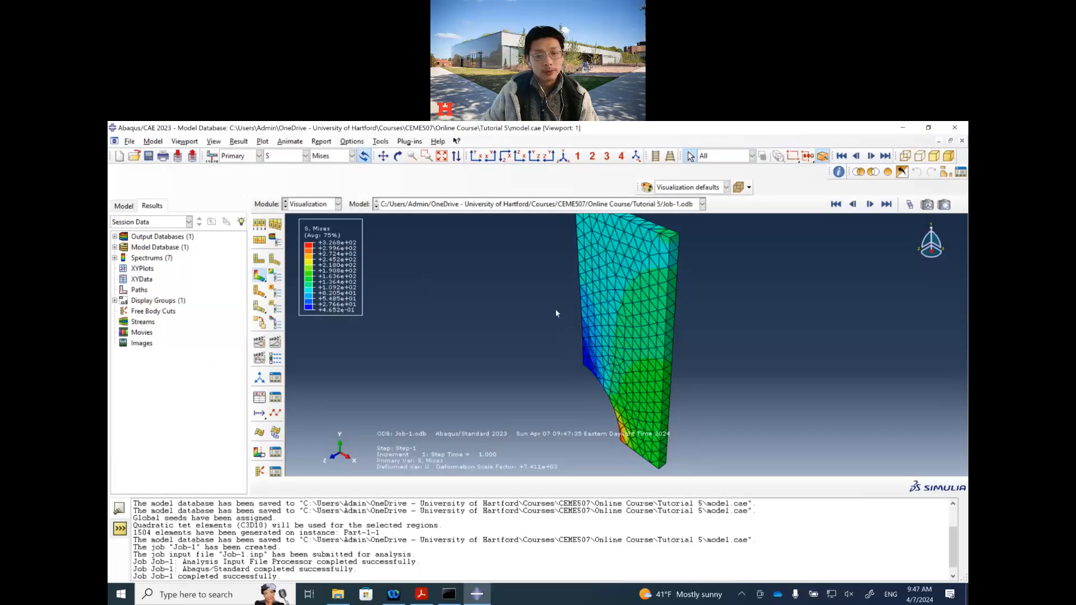
{"action": "left_click", "coordinate": [424, 597]}
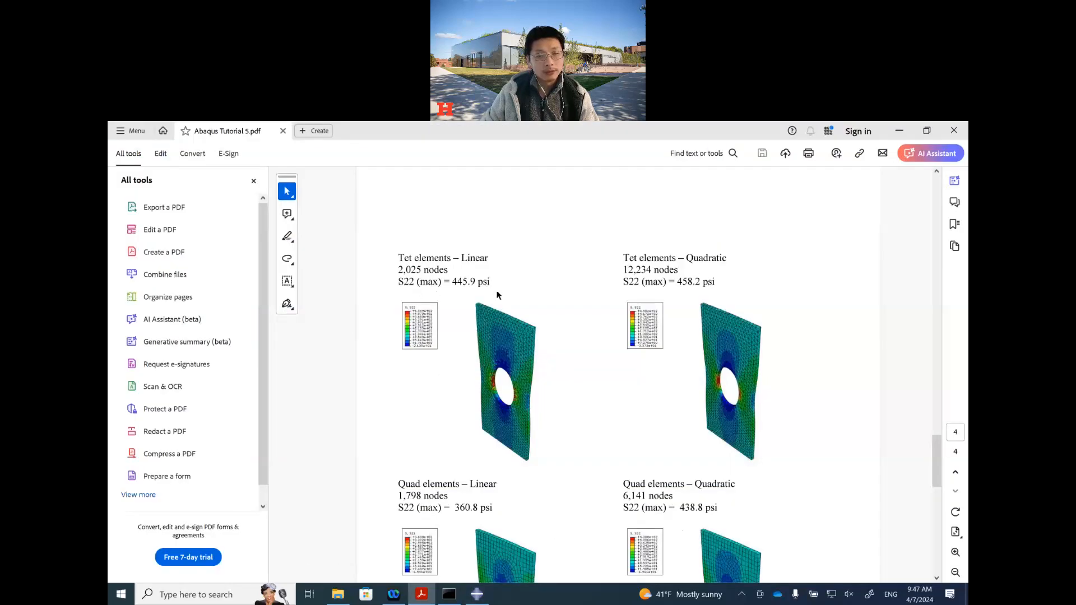
{"action": "left_click", "coordinate": [476, 595]}
{"action": "left_click", "coordinate": [346, 159]}
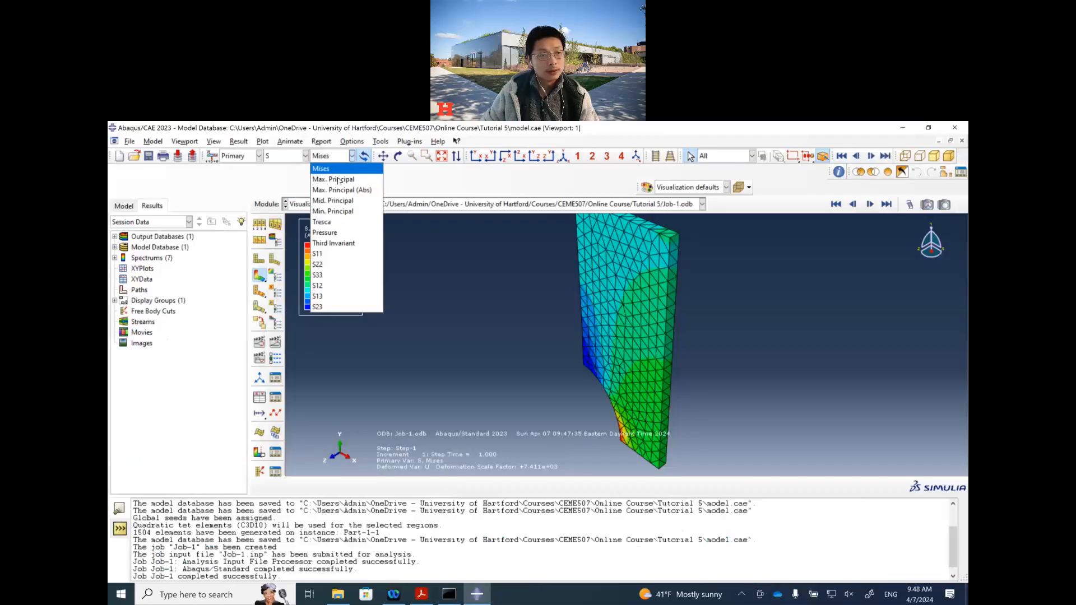
{"action": "left_click", "coordinate": [317, 264]}
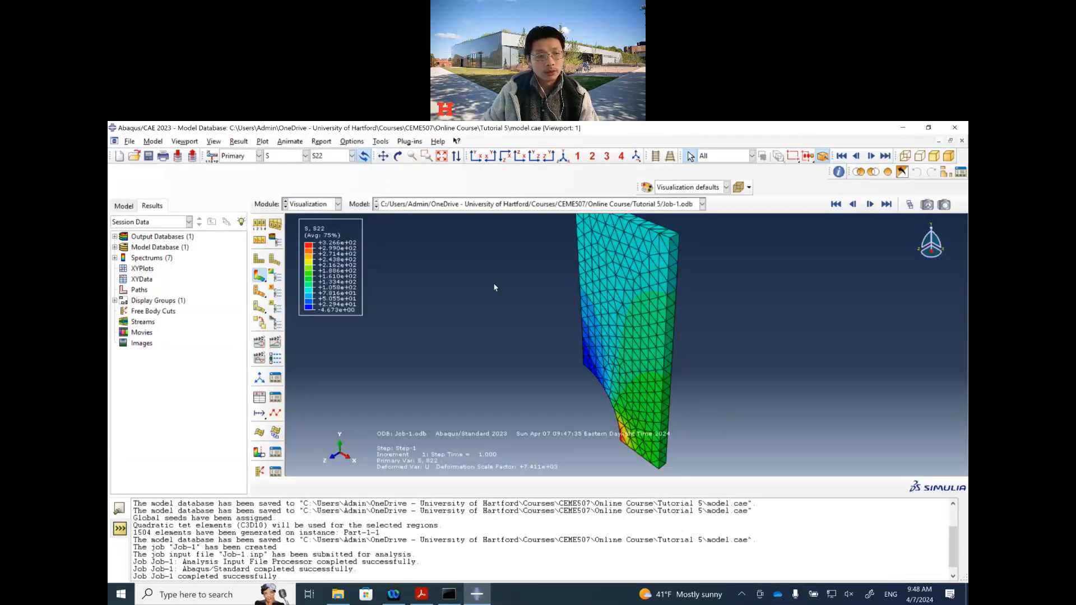
Turn off averaging of element output at nodes in the result options and apply it to the S22 plot.
{"action": "left_click", "coordinate": [240, 141]}
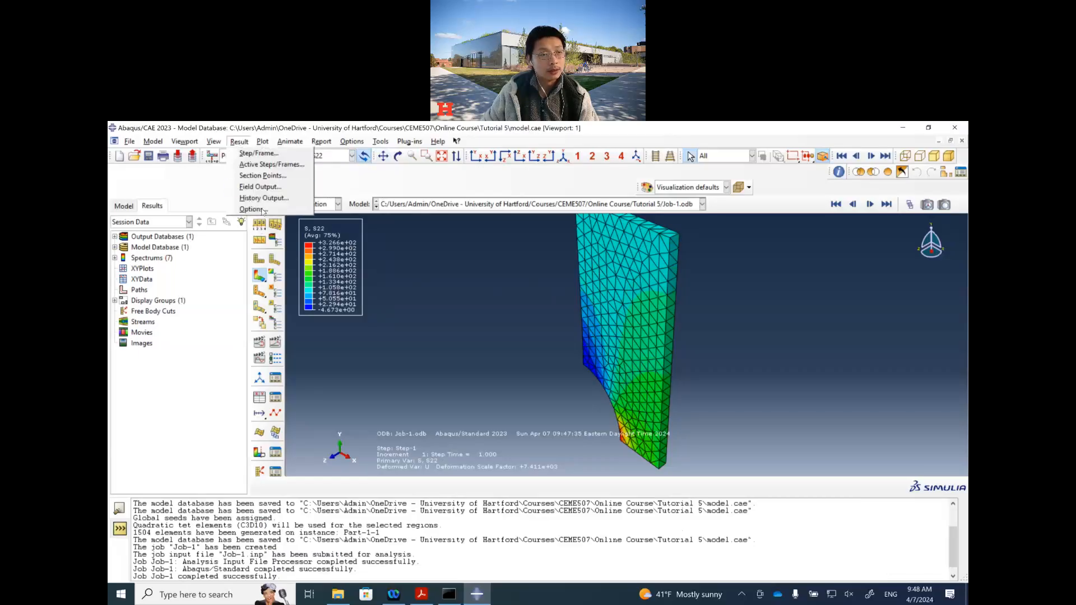
{"action": "left_click", "coordinate": [263, 209]}
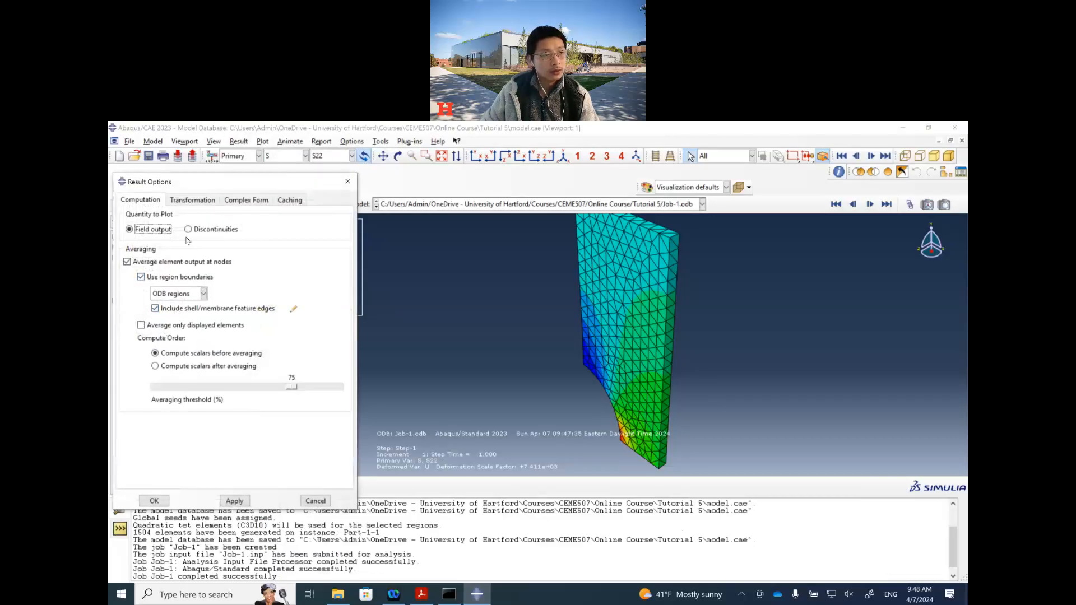
{"action": "left_click", "coordinate": [144, 263]}
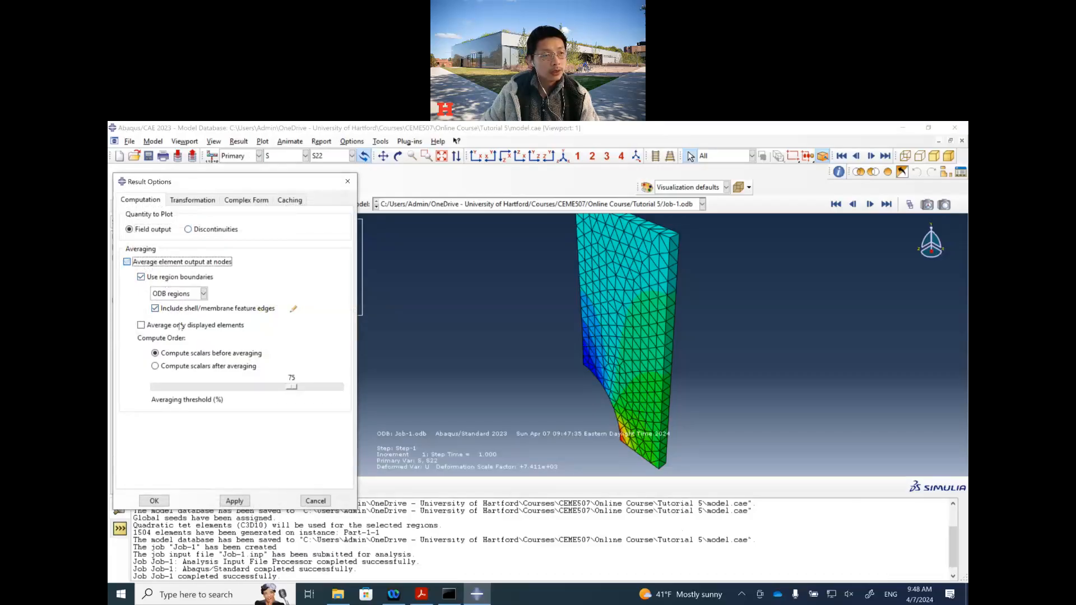
{"action": "left_click", "coordinate": [155, 500]}
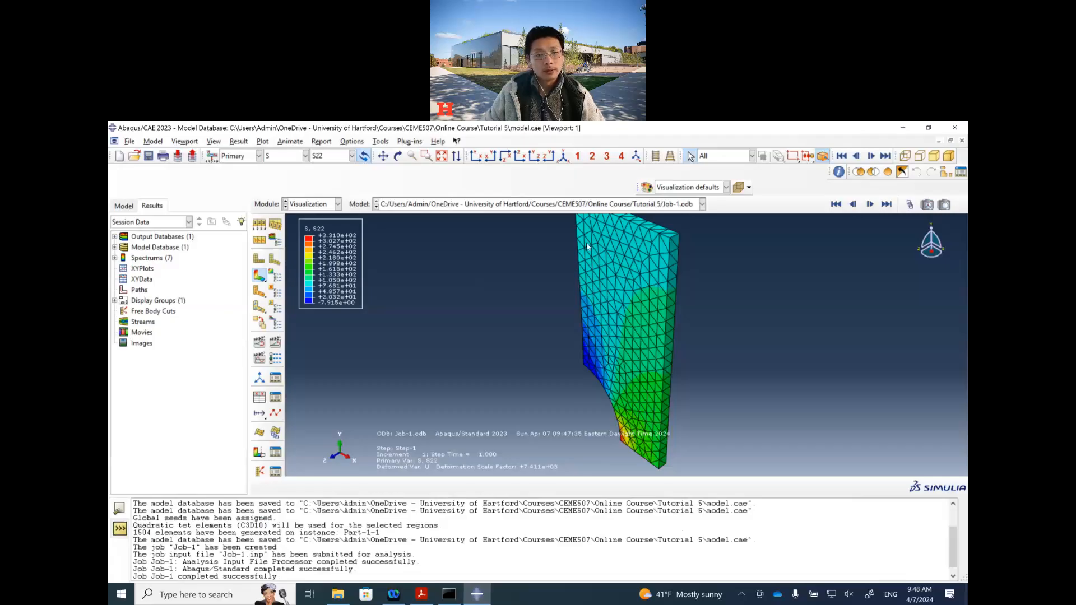
Rotate the deformed quarter plate to examine the S22 stress distribution around the hole edge.
{"action": "left_click", "coordinate": [212, 141]}
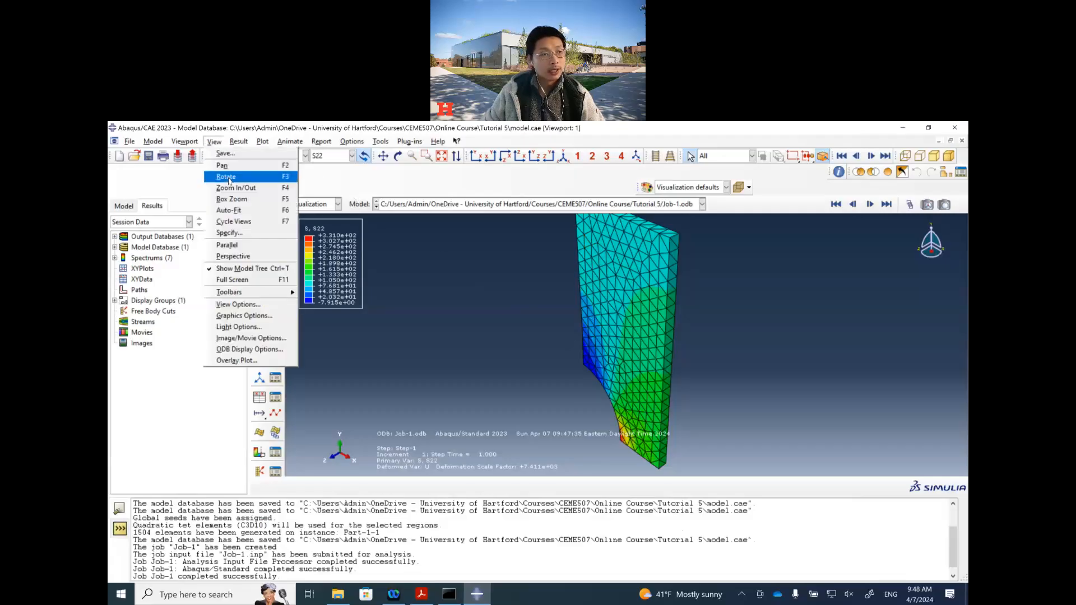
{"action": "left_click", "coordinate": [227, 177]}
{"action": "left_click_drag", "start_coordinate": [620, 372], "coordinate": [495, 281]}
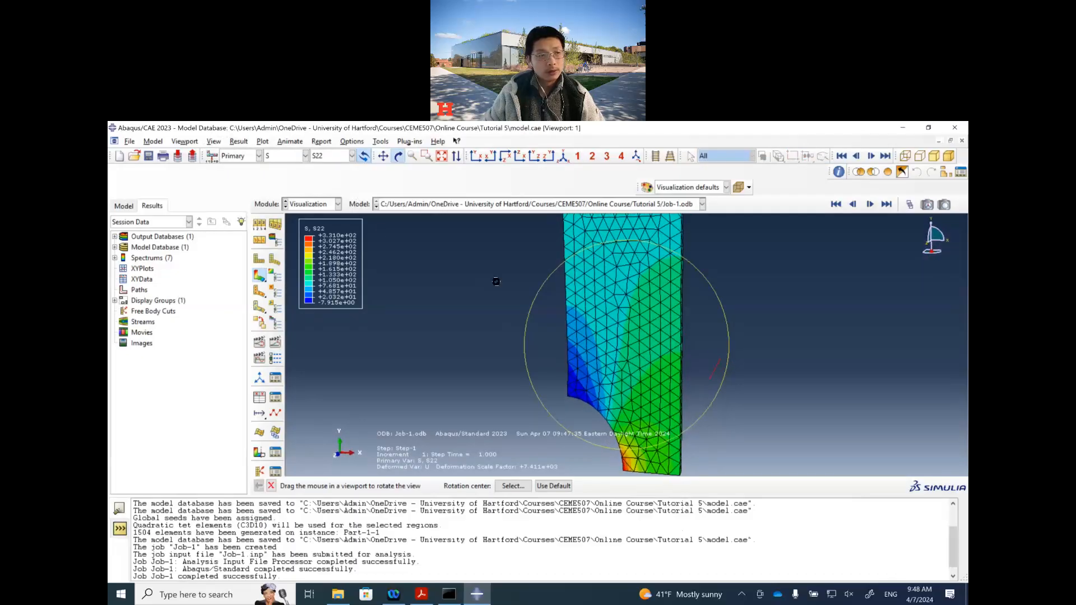
{"action": "left_click_drag", "start_coordinate": [629, 365], "coordinate": [692, 365]}
{"action": "left_click_drag", "start_coordinate": [604, 407], "coordinate": [644, 365]}
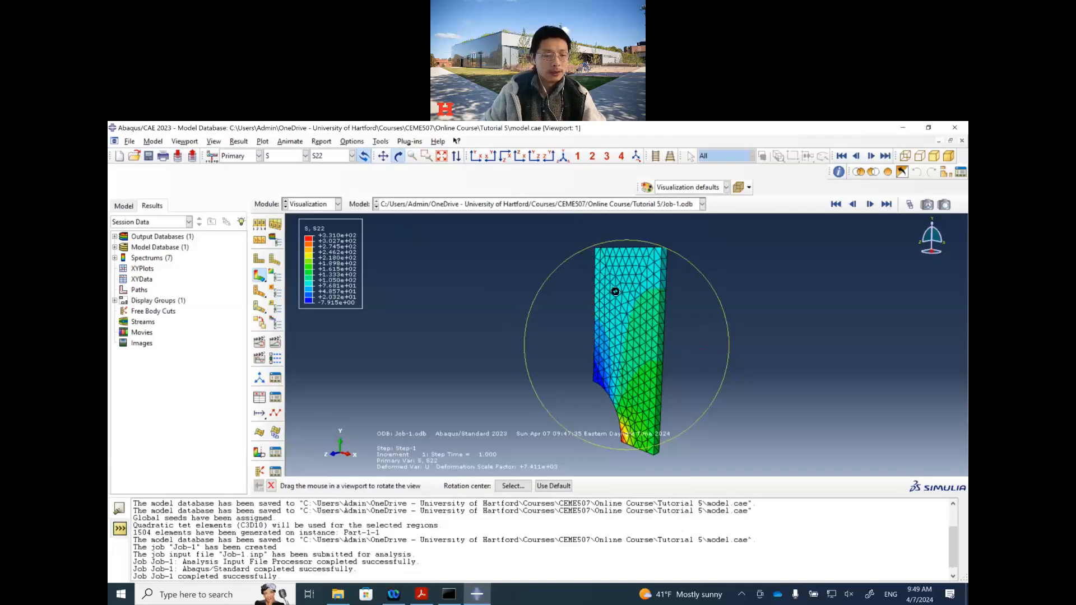
Switch to Abaqus Tutorial 5.pdf to compare the S22 results for linear and quadratic tet and quad elements, and return to Abaqus/CAE.
{"action": "left_click", "coordinate": [422, 595]}
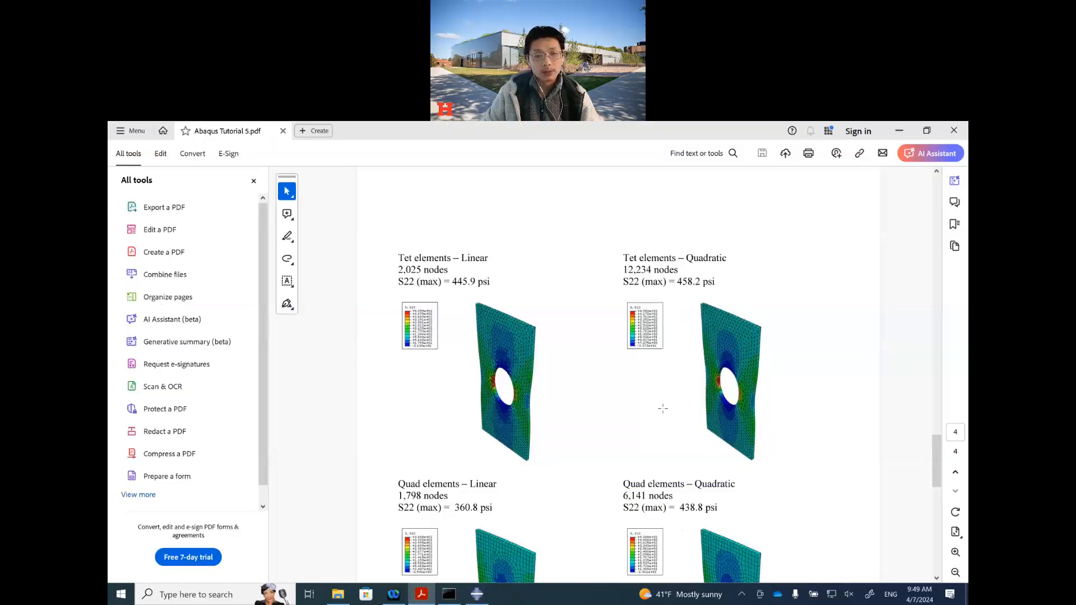
{"action": "scroll", "coordinate": [663, 408], "scroll_direction": "down", "scroll_amount": 3}
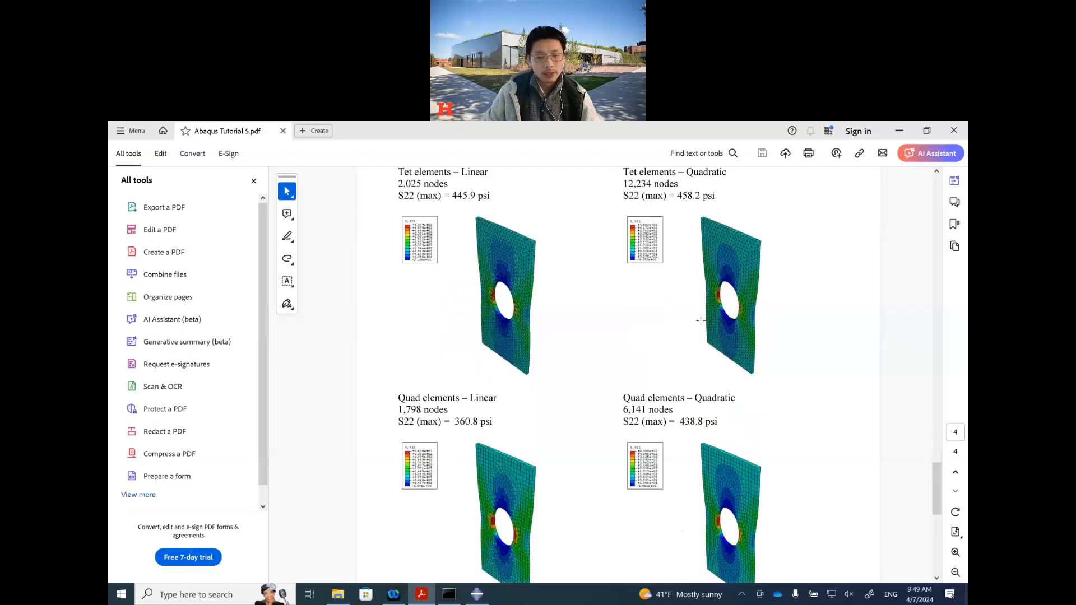
{"action": "scroll", "coordinate": [635, 347], "scroll_direction": "up", "scroll_amount": 1}
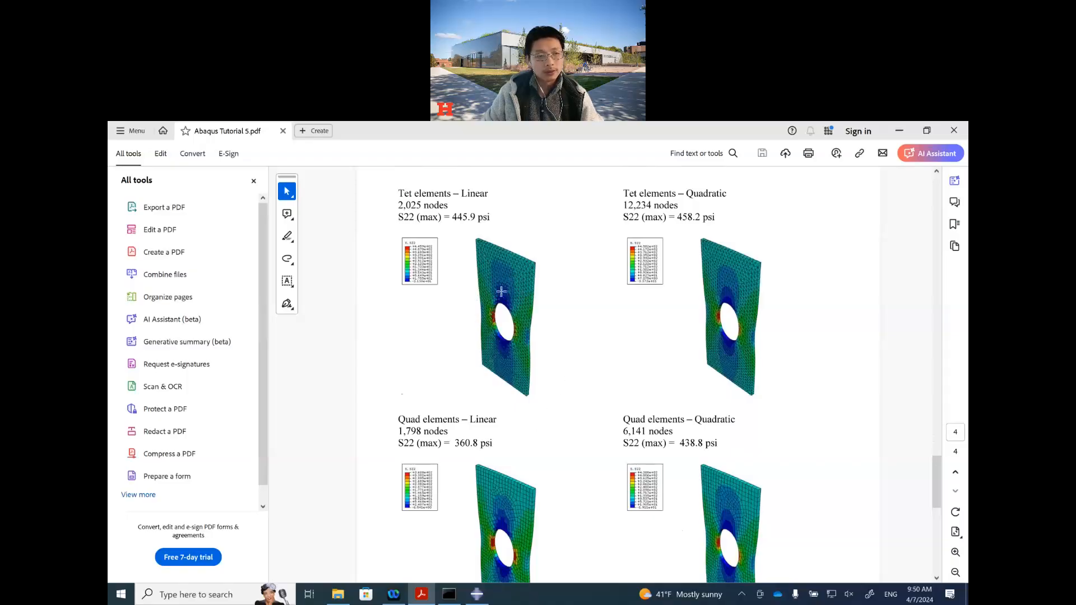
{"action": "scroll", "coordinate": [501, 295], "scroll_direction": "up", "scroll_amount": 1}
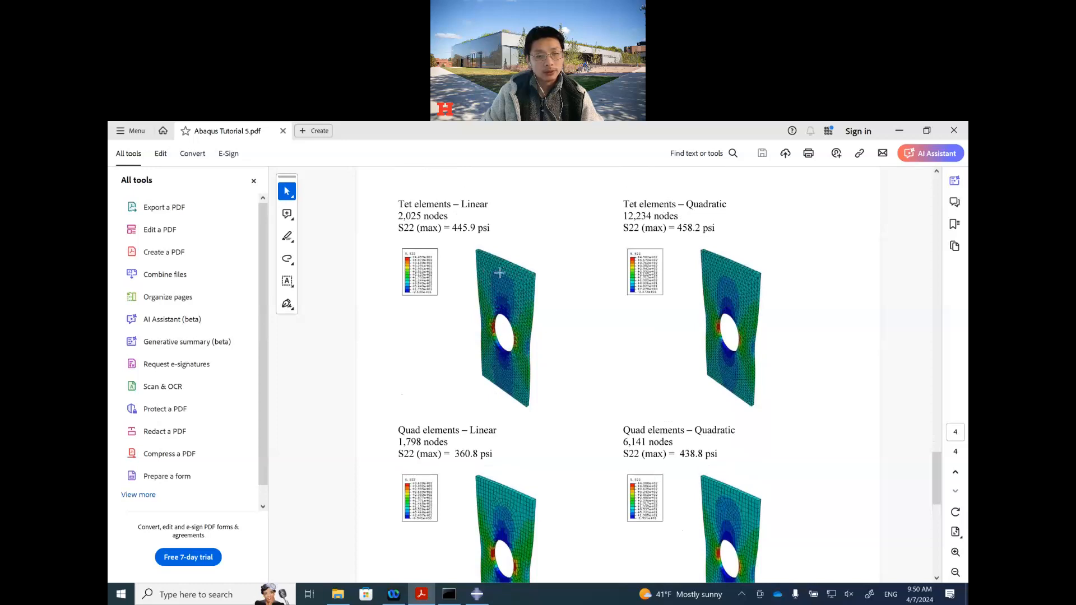
{"action": "left_click", "coordinate": [482, 602]}
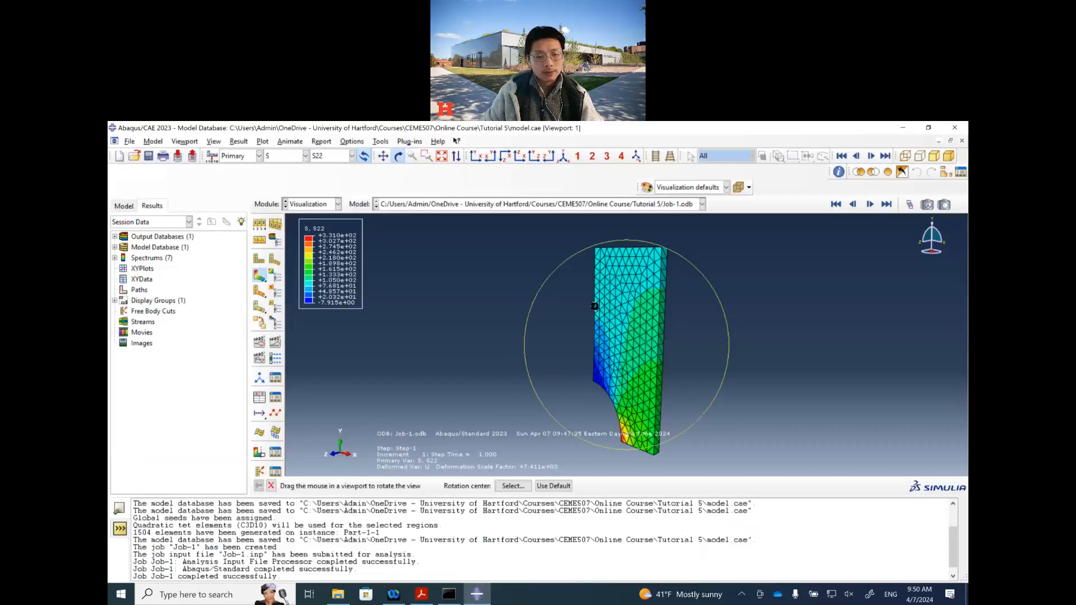